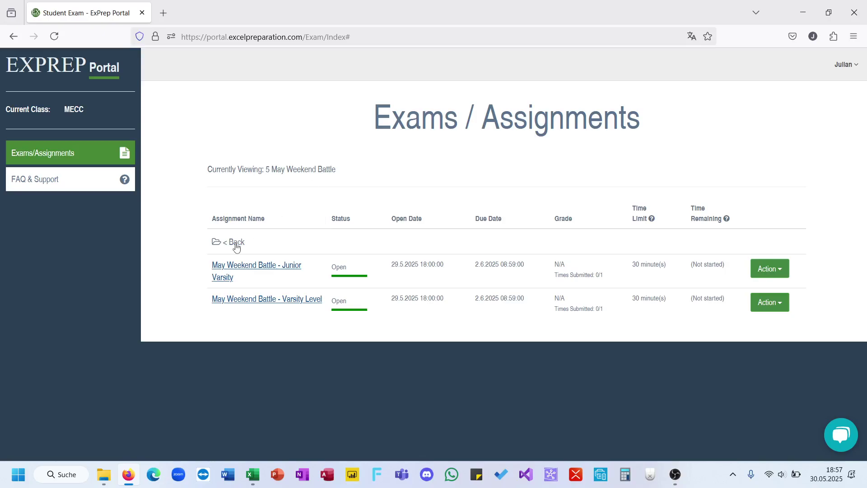
pyautogui.click(252, 474)
pyautogui.click(127, 482)
pyautogui.click(103, 474)
pyautogui.click(128, 474)
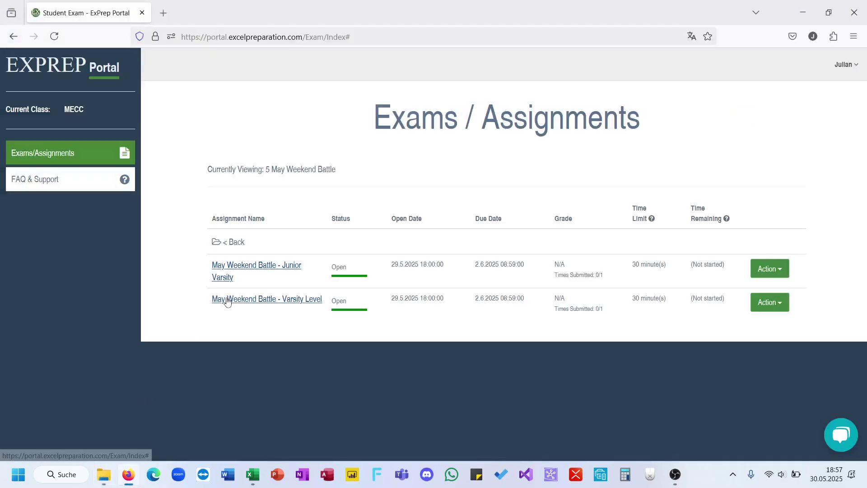
# Start the May Weekend Battle - Junior Varsity assignment and select its workbook in the Downloads folder
pyautogui.click(243, 267)
pyautogui.click(457, 285)
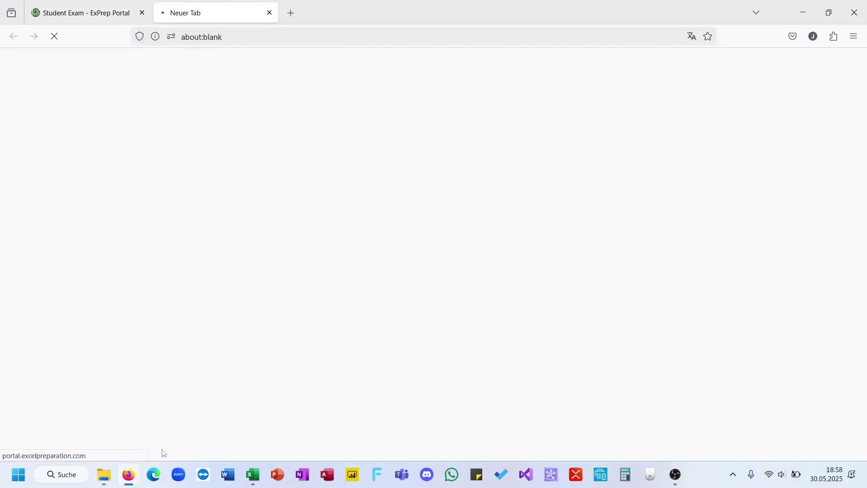
pyautogui.moveTo(107, 482)
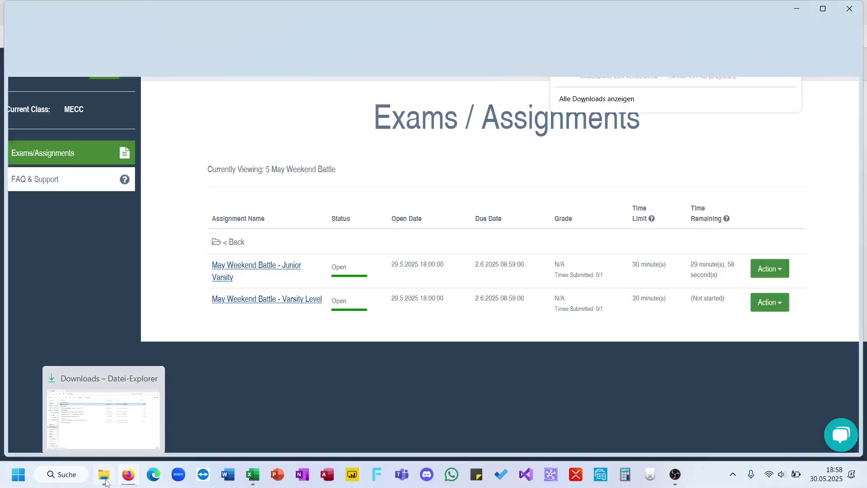
pyautogui.click(107, 482)
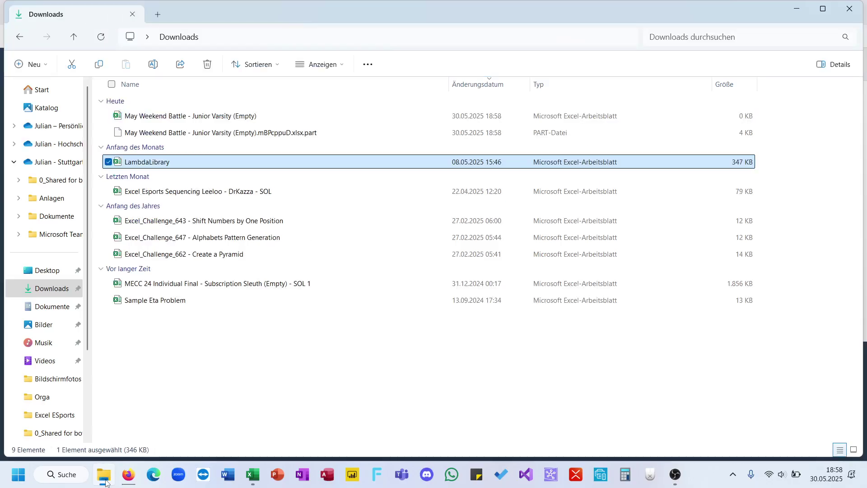
pyautogui.click(181, 119)
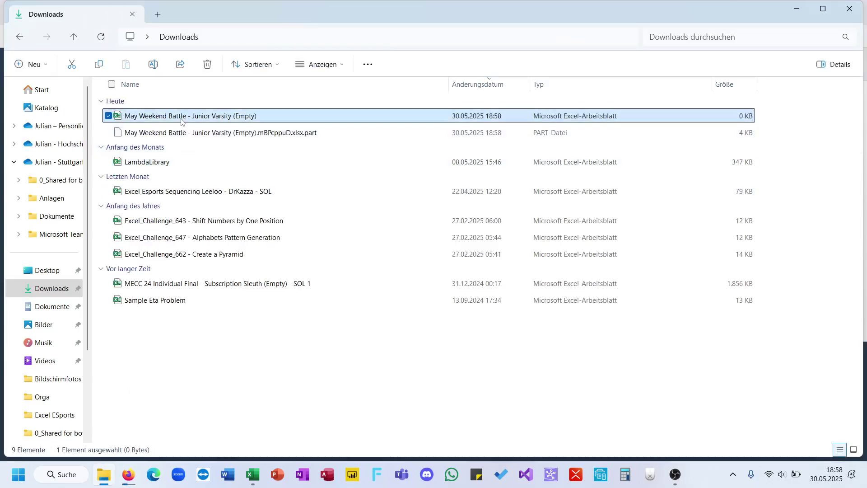
# Check the workbook's download status in Firefox and return to the Downloads folder
pyautogui.click(129, 473)
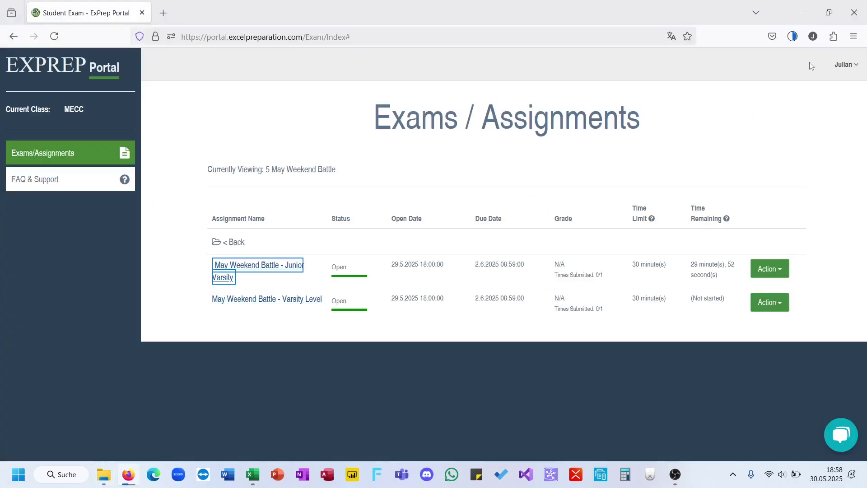
pyautogui.click(792, 36)
pyautogui.press('Escape')
pyautogui.hotkey('alt', 'Tab')
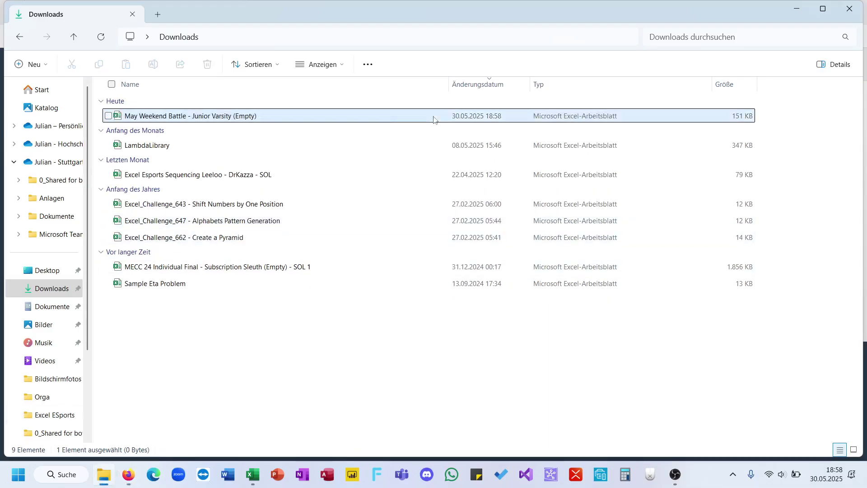
# Duplicate "May Weekend Battle - Junior Varsity (Empty)" in the Downloads folder and open the original workbook in Excel
pyautogui.hotkey('ctrl', 'c')
pyautogui.hotkey('ctrl', 'v')
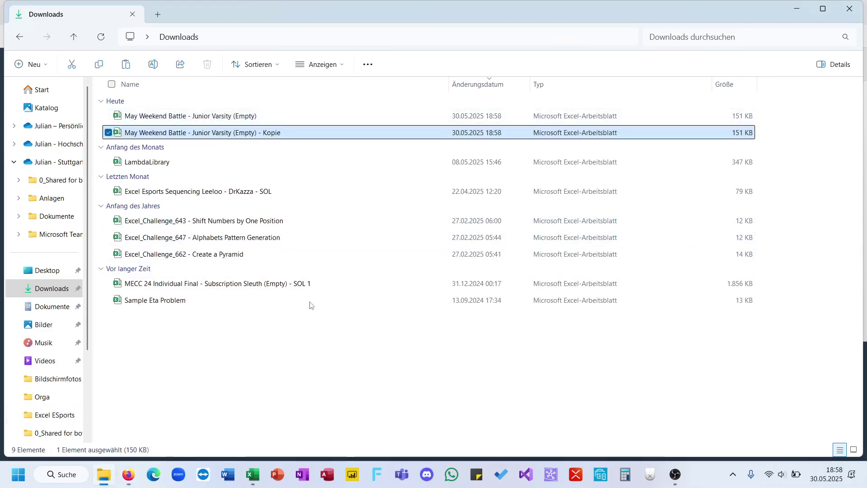
pyautogui.click(239, 115)
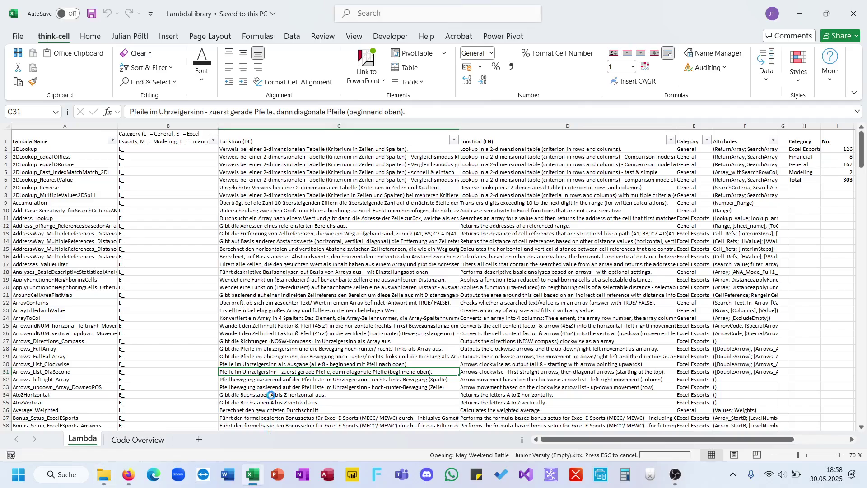
# Answer Level 1 game 1 in cell E74 of the Case sheet with =SUM(G74:N74) to count the bits equal to 1
pyautogui.scroll(-5, 261, 388)
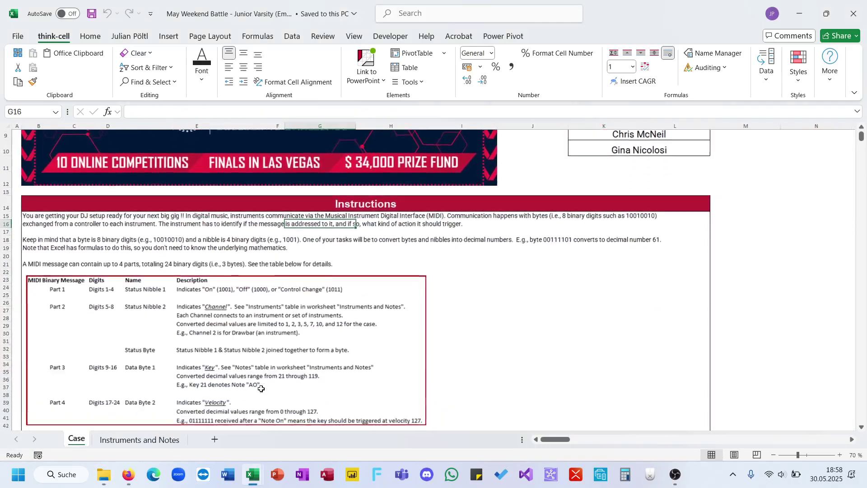
pyautogui.scroll(-10, 261, 388)
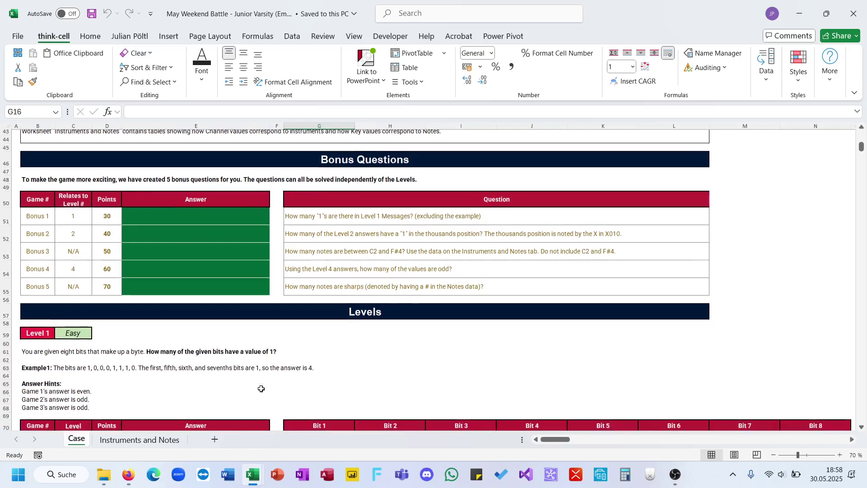
pyautogui.scroll(-3, 261, 388)
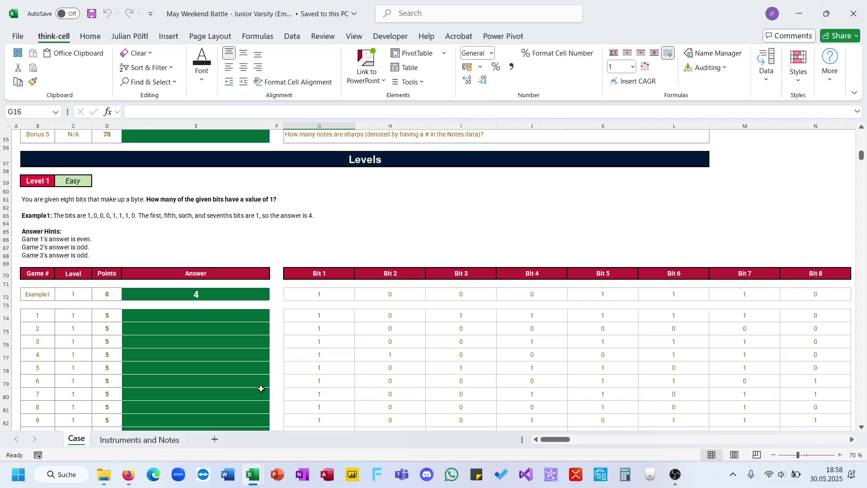
pyautogui.hscroll(3, 458, 346)
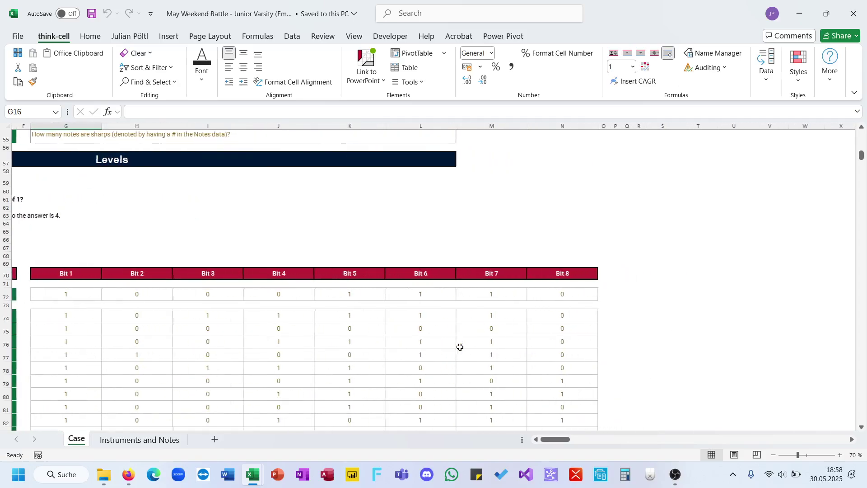
pyautogui.hscroll(-3, 459, 346)
pyautogui.click(203, 314)
pyautogui.write('=sum')
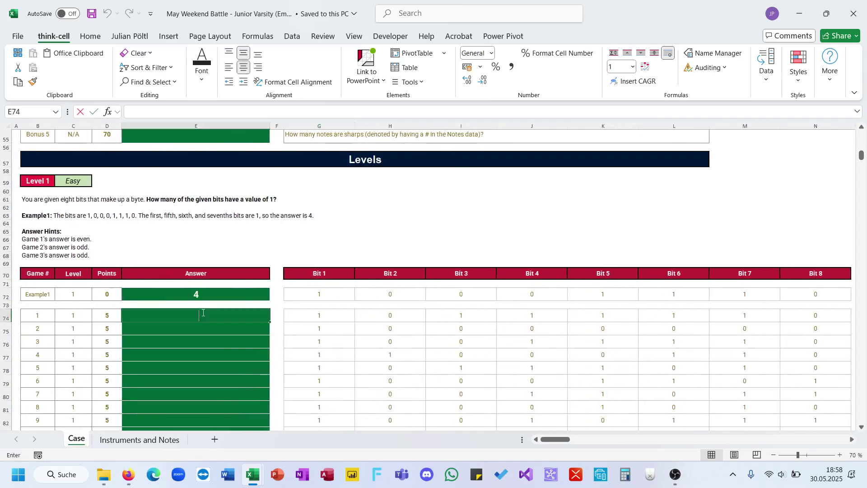
pyautogui.press('Tab')
pyautogui.press('Right')
pyautogui.press('Right')
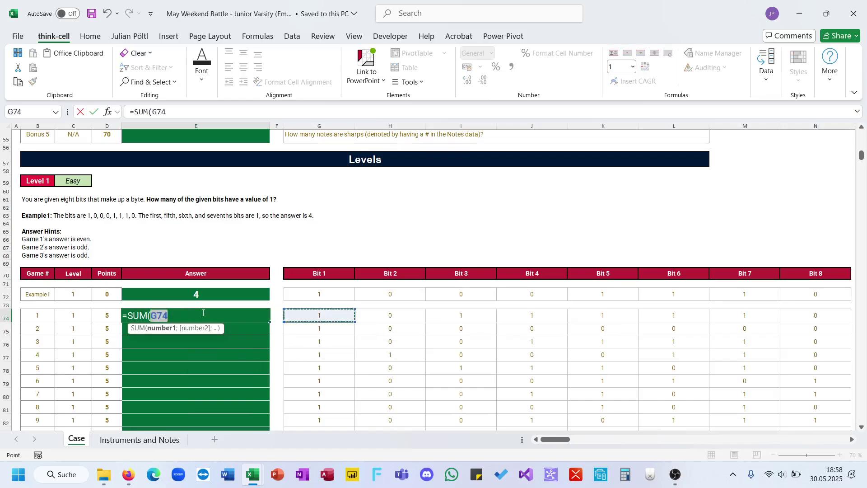
pyautogui.hotkey('ctrl', 'shift', 'Right')
pyautogui.press('Return')
# Fill the SUM formula from E74 down through the remaining Level 1 answer cells
pyautogui.press('Up')
pyautogui.hotkey('ctrl', 'c')
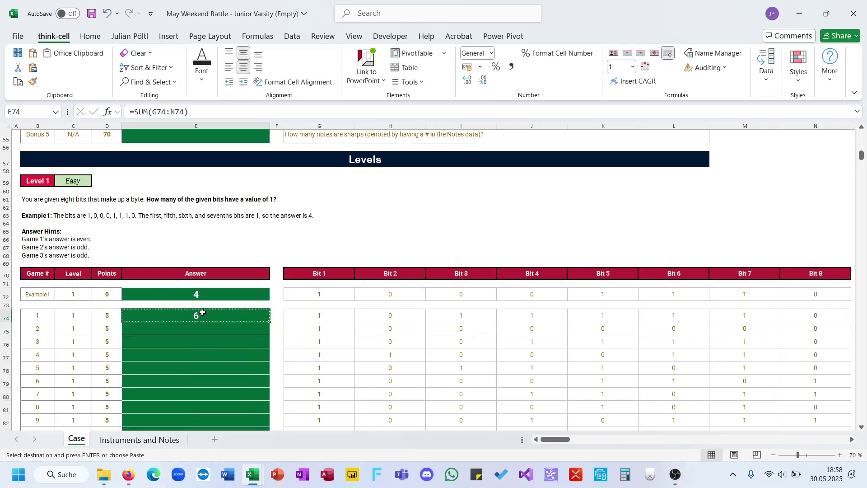
pyautogui.click(220, 294)
pyautogui.click(245, 314)
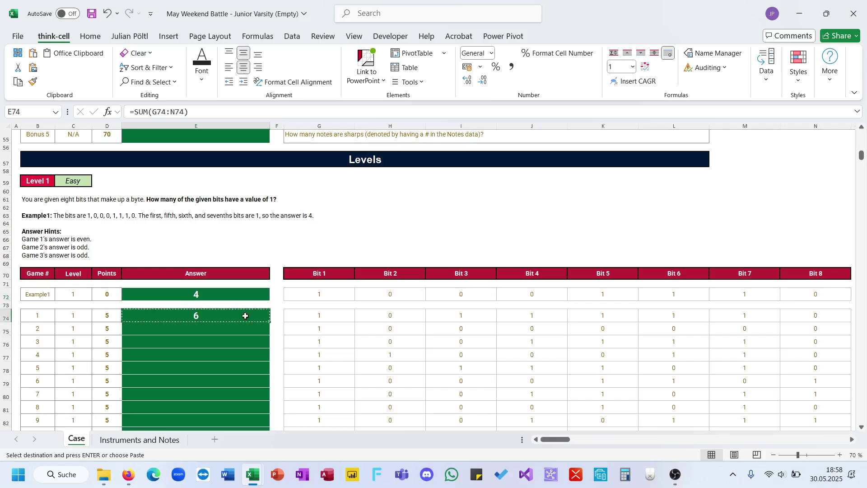
pyautogui.doubleClick(271, 322)
# Join the four bits of Level 2 game 21 in cell E114 with =CONCAT(G114:J114)
pyautogui.scroll(-14, 176, 348)
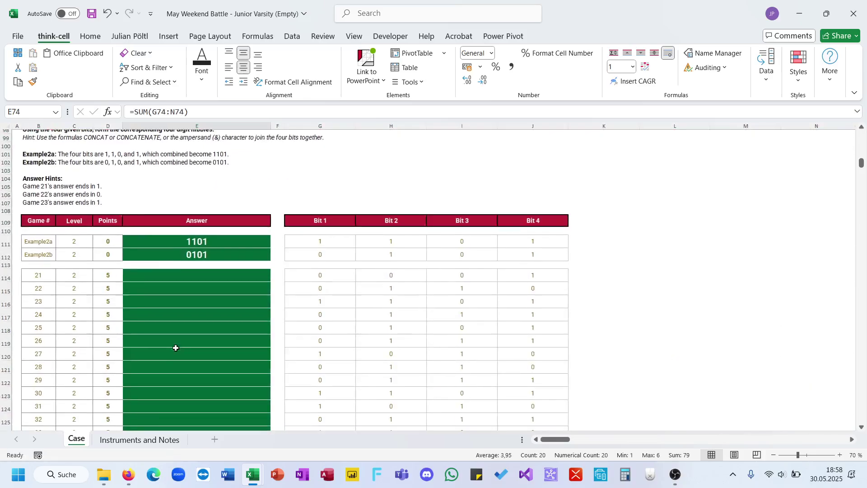
pyautogui.click(214, 277)
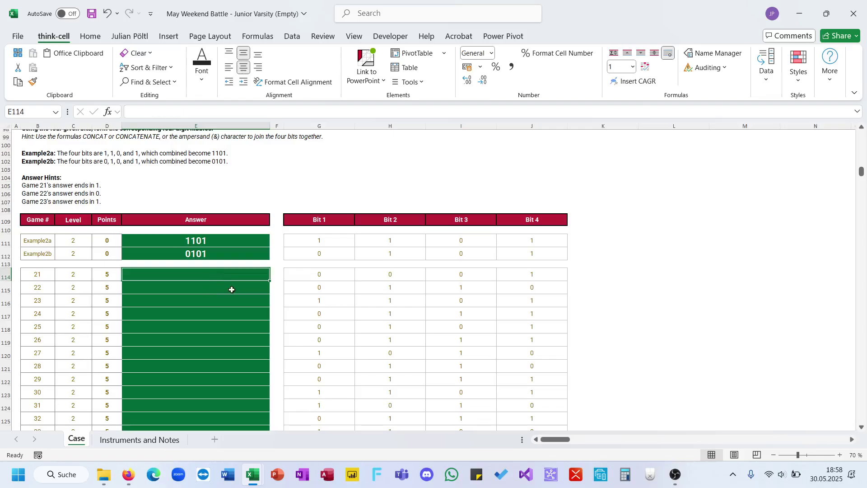
pyautogui.write('=conc')
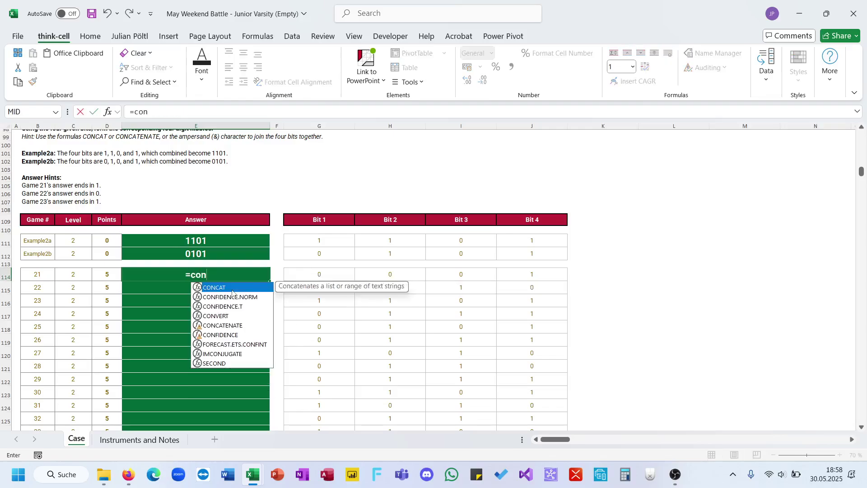
pyautogui.press('Tab')
pyautogui.click(314, 273)
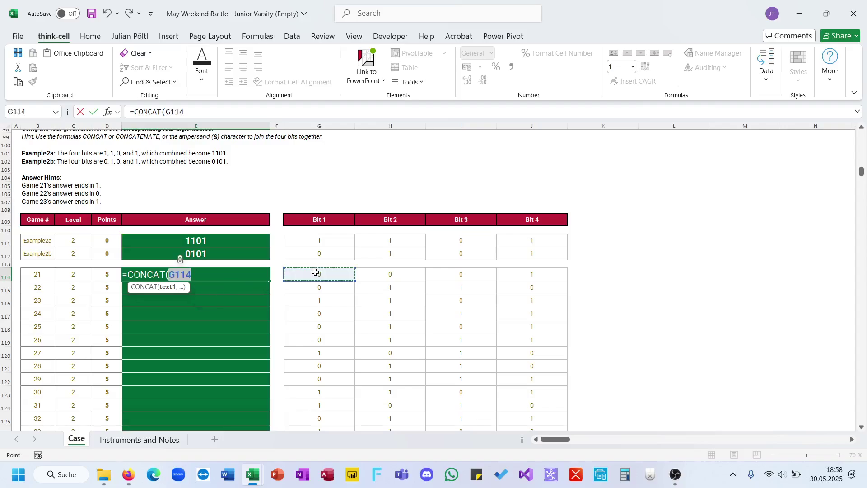
pyautogui.hotkey('shift', 'Right')
pyautogui.hotkey('shift', 'Right')
pyautogui.hotkey('shift', 'Right')
pyautogui.press('Return')
# Fill the CONCAT formula from E114 down the Level 2 answers and check games 22 and 23 against the hints
pyautogui.press('Up')
pyautogui.hotkey('ctrl', 'c')
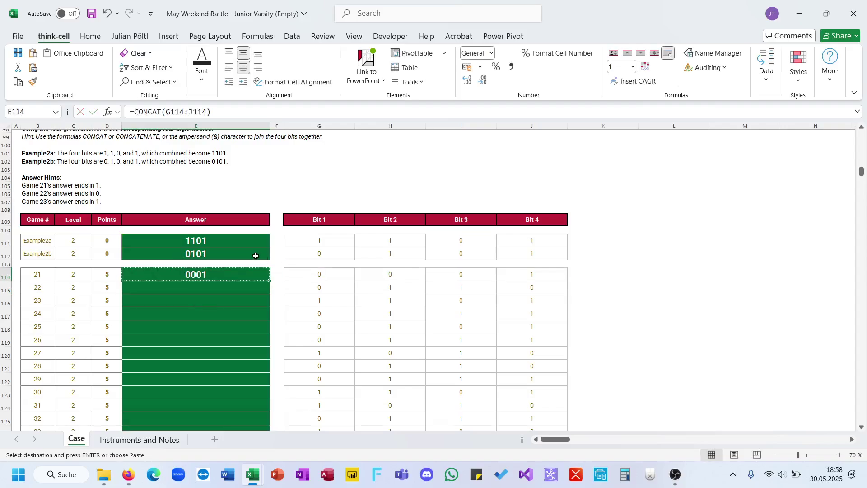
pyautogui.click(253, 254)
pyautogui.click(261, 275)
pyautogui.doubleClick(270, 281)
pyautogui.click(209, 291)
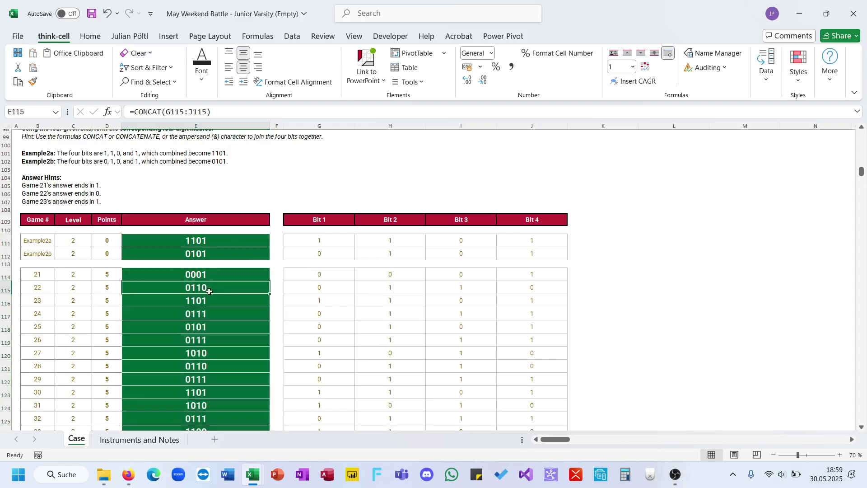
pyautogui.click(210, 301)
# Answer Level 3 game 41 in cell E152 with =--CONCAT(G152:J152) to convert the joined bits to a number
pyautogui.scroll(-10, 210, 303)
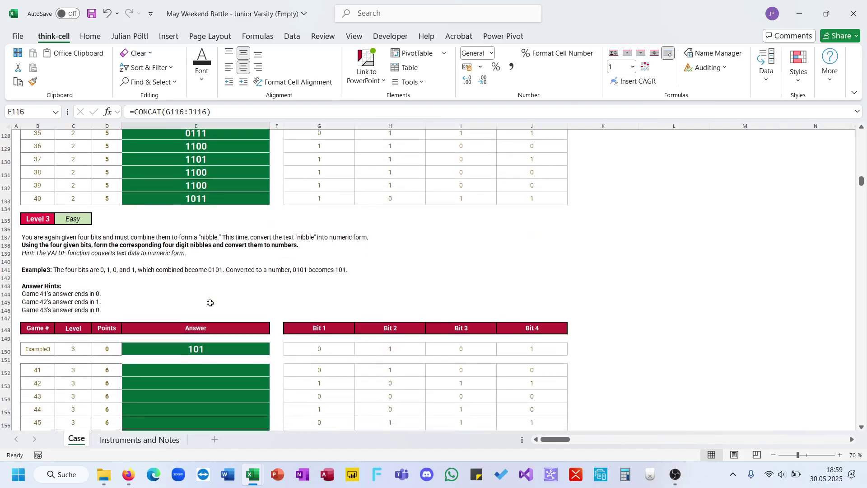
pyautogui.scroll(-2, 210, 302)
pyautogui.click(224, 300)
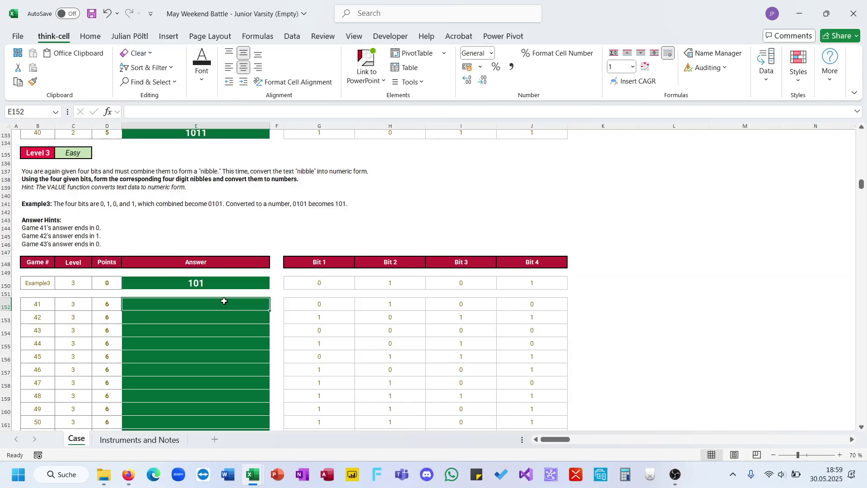
pyautogui.write('=')
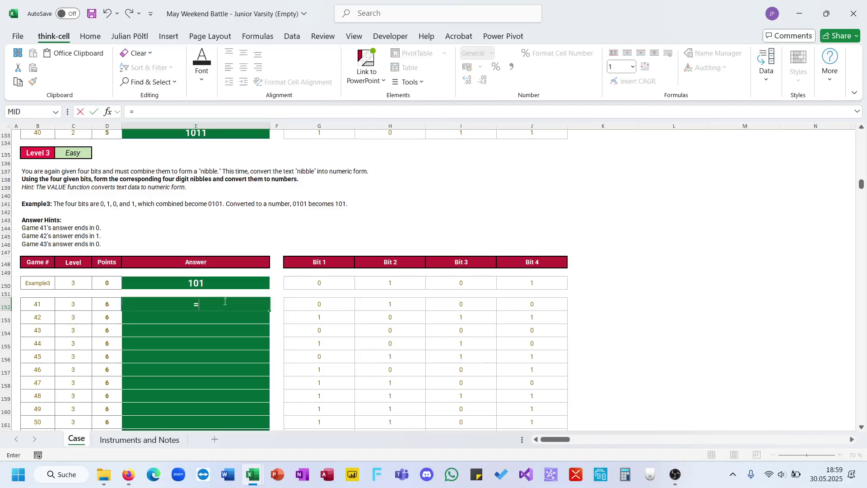
pyautogui.write('--CONCAT(')
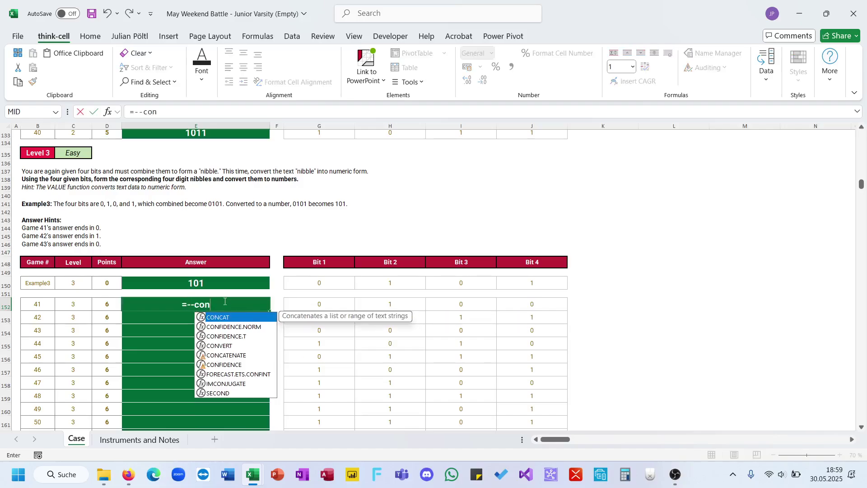
pyautogui.click(296, 306)
pyautogui.hotkey('ctrl', 'shift', 'Right')
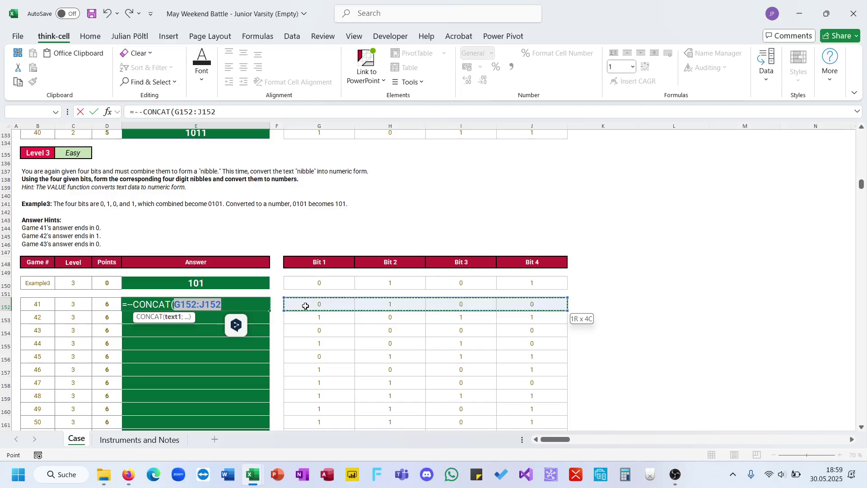
pyautogui.write(')')
pyautogui.press('Return')
# Fill the numeric CONCAT formula from E152 down the Level 3 answers and check games 42 and 43 against the hints
pyautogui.press('Up')
pyautogui.hotkey('ctrl', 'c')
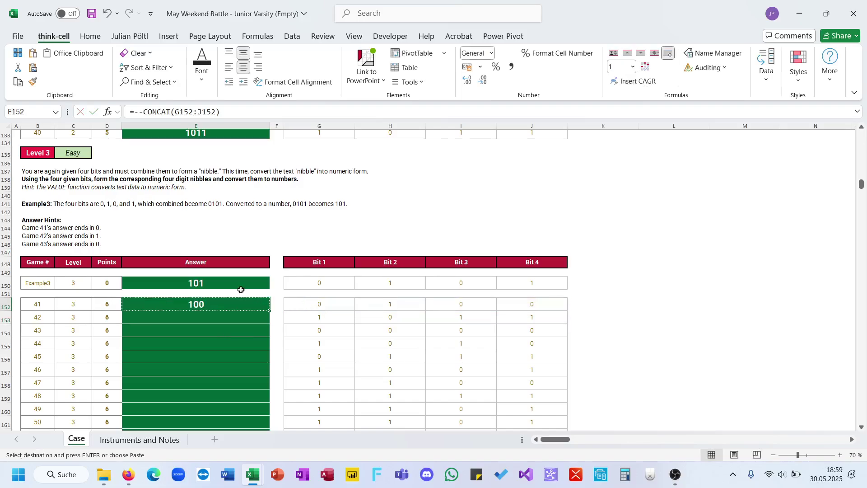
pyautogui.click(240, 287)
pyautogui.click(233, 307)
pyautogui.press('Escape')
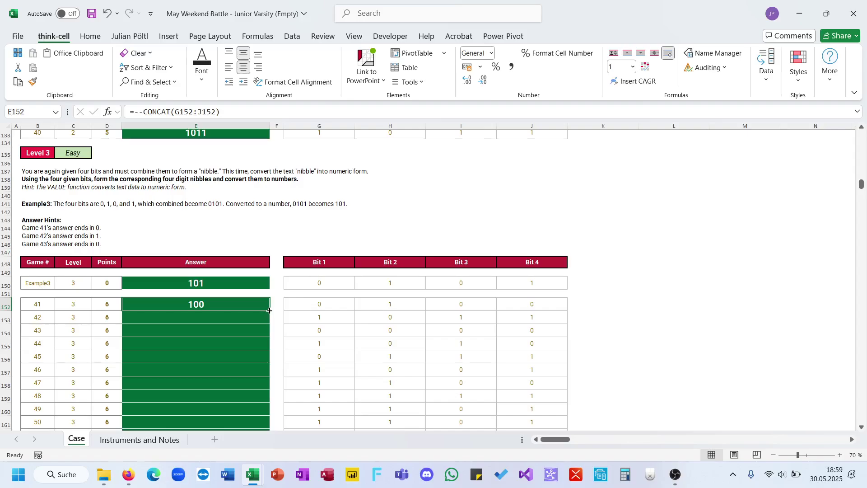
pyautogui.doubleClick(270, 311)
pyautogui.click(229, 308)
pyautogui.click(222, 314)
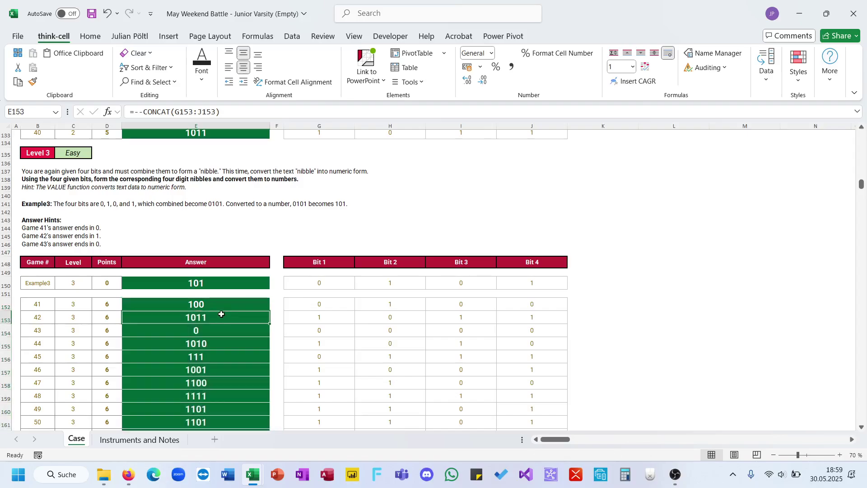
pyautogui.click(209, 328)
# Convert the Instruments list B4:D17 on the Instruments and Notes sheet into a table with its header row
pyautogui.scroll(-10, 225, 329)
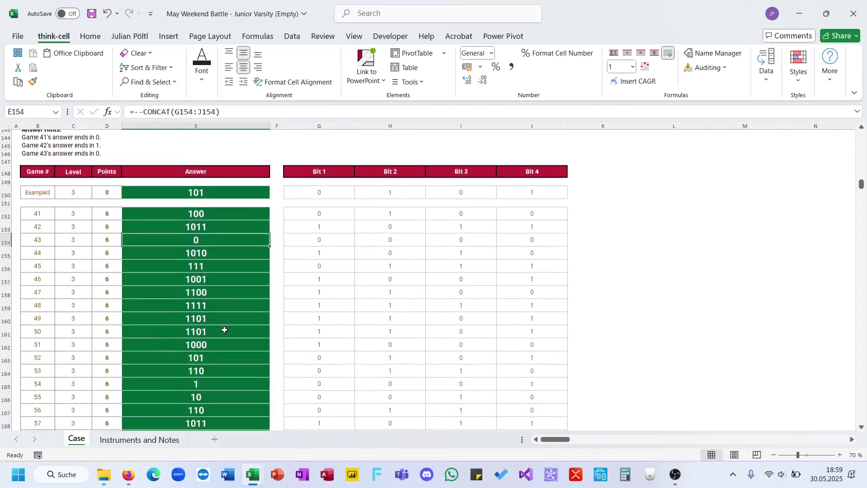
pyautogui.scroll(-2, 224, 329)
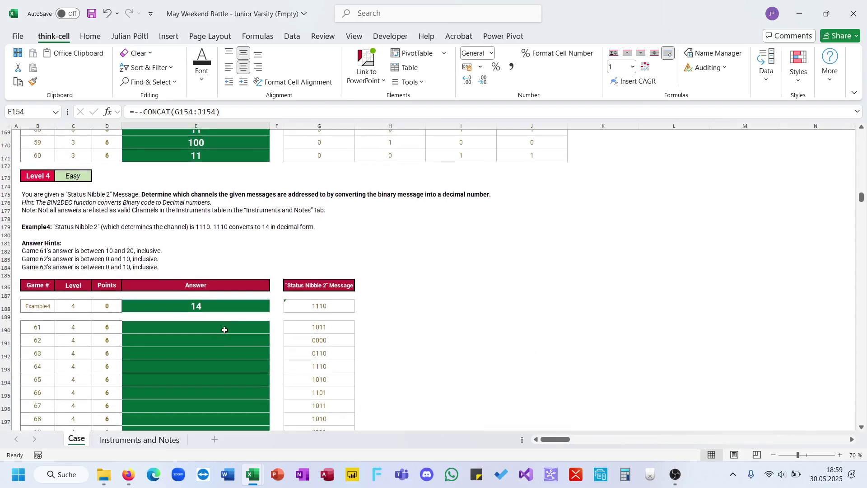
pyautogui.click(239, 315)
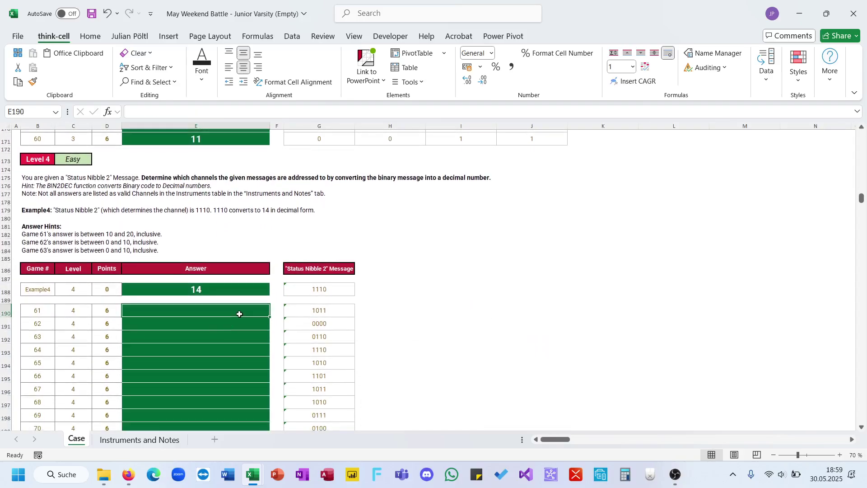
pyautogui.click(144, 439)
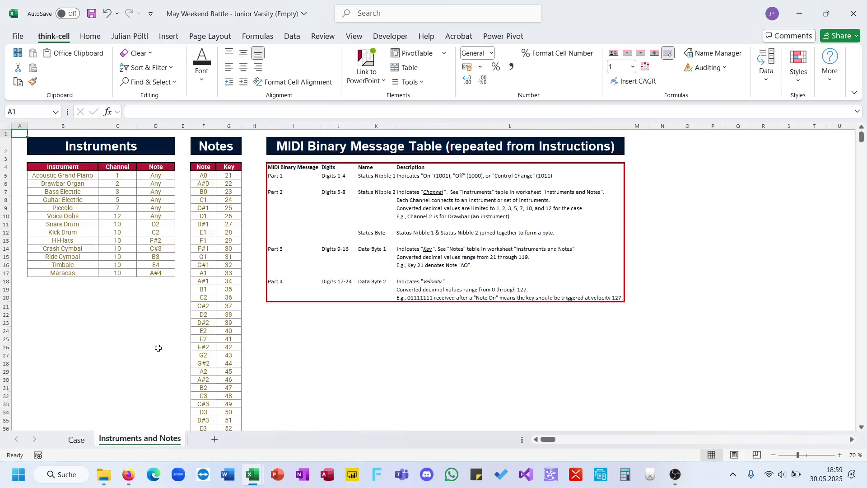
pyautogui.click(64, 169)
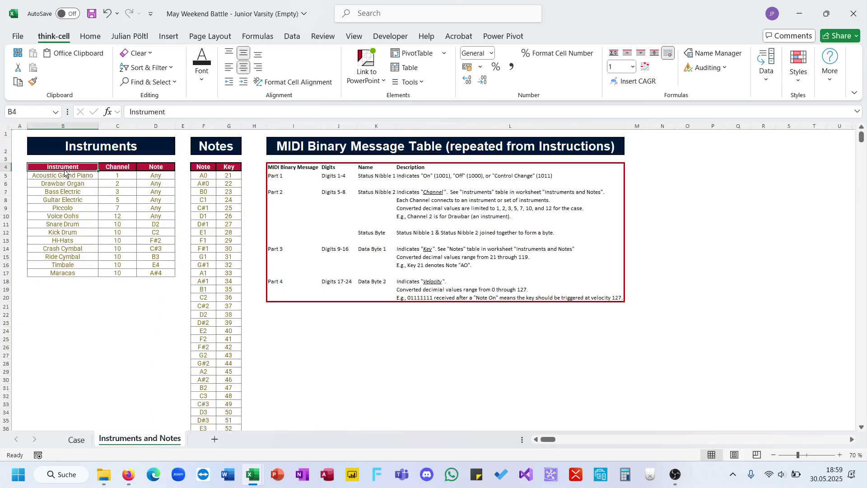
pyautogui.hotkey('ctrl', 'shift', 'Right')
pyautogui.hotkey('ctrl', 'shift', 'Down')
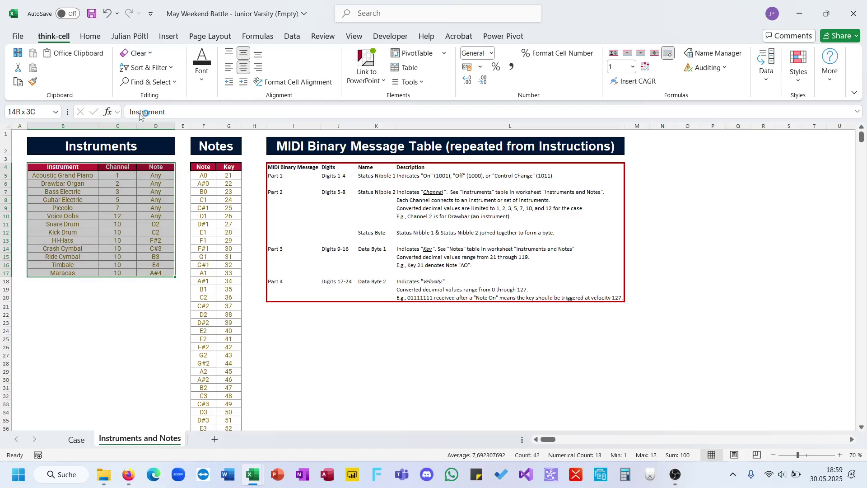
pyautogui.hotkey('ctrl', 't')
pyautogui.click(515, 328)
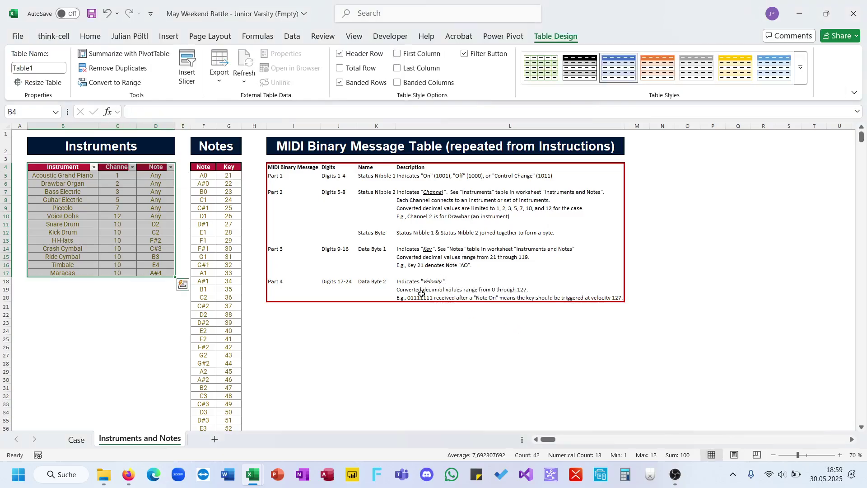
# Name the instruments table Instr
pyautogui.click(16, 68)
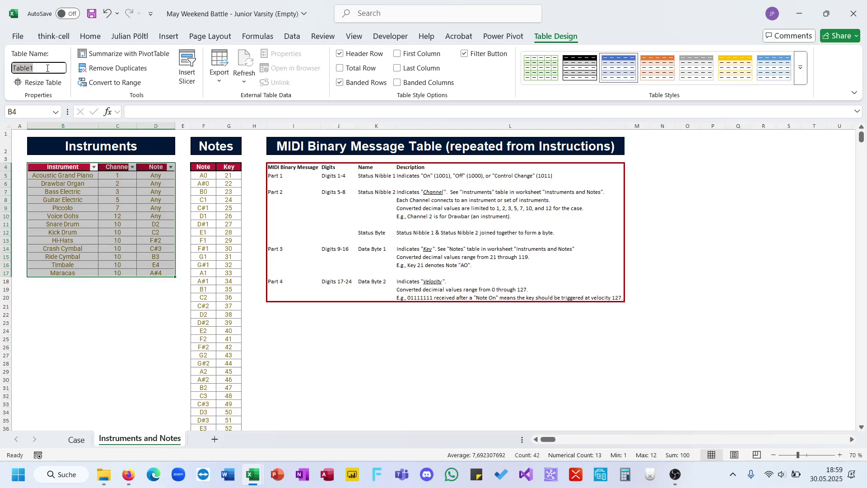
pyautogui.write('Instr')
pyautogui.press('Return')
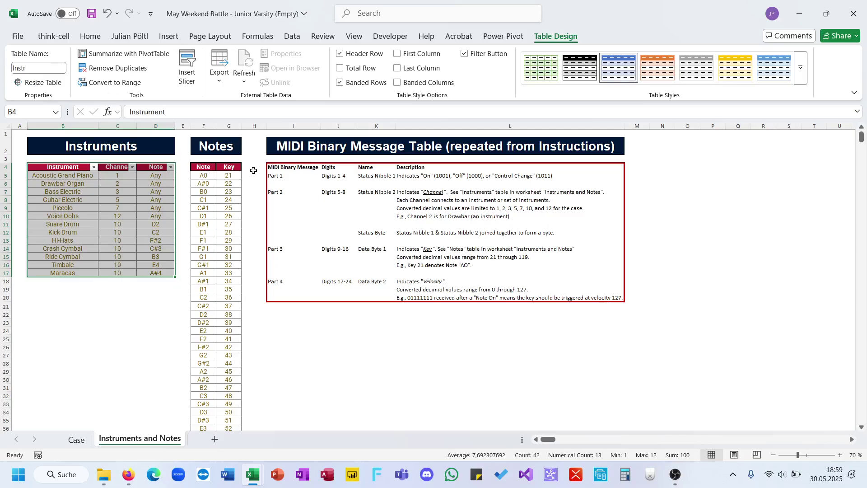
# Create named ranges for the Note and Key columns of the Notes list, using only the top row as names
pyautogui.click(203, 167)
pyautogui.hotkey('ctrl', 'shift', 'Right')
pyautogui.hotkey('ctrl', 'shift', 'Down')
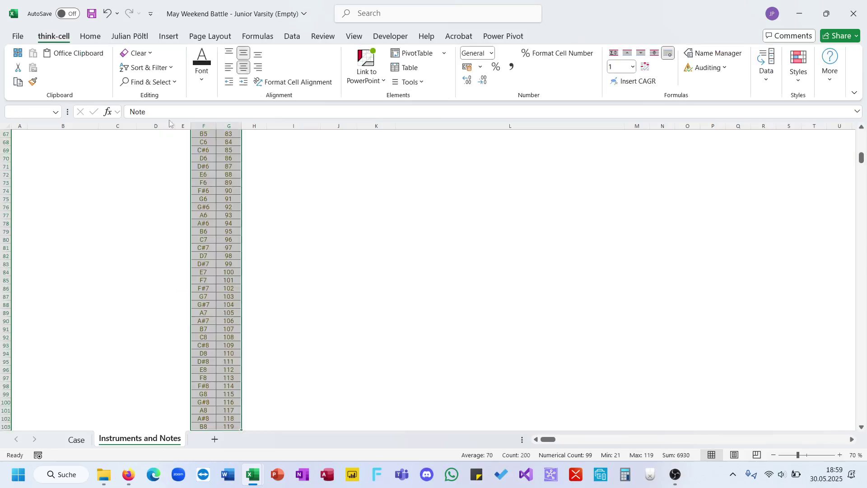
pyautogui.click(135, 37)
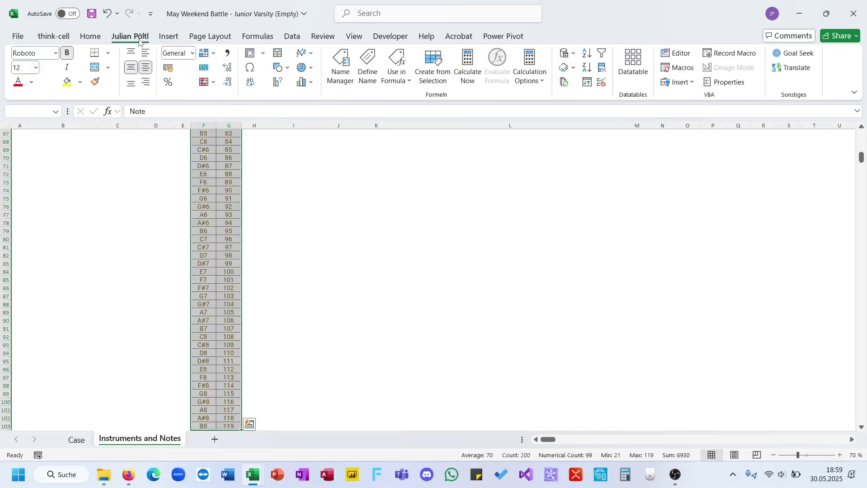
pyautogui.click(260, 38)
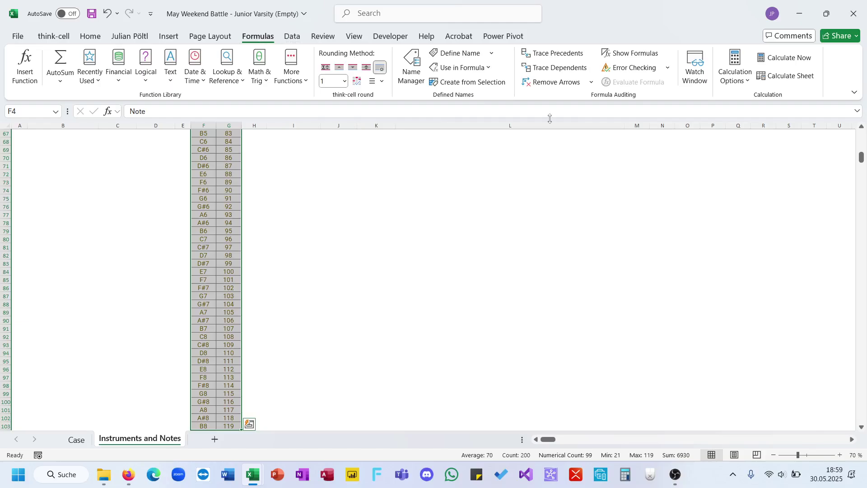
pyautogui.click(473, 82)
pyautogui.click(457, 276)
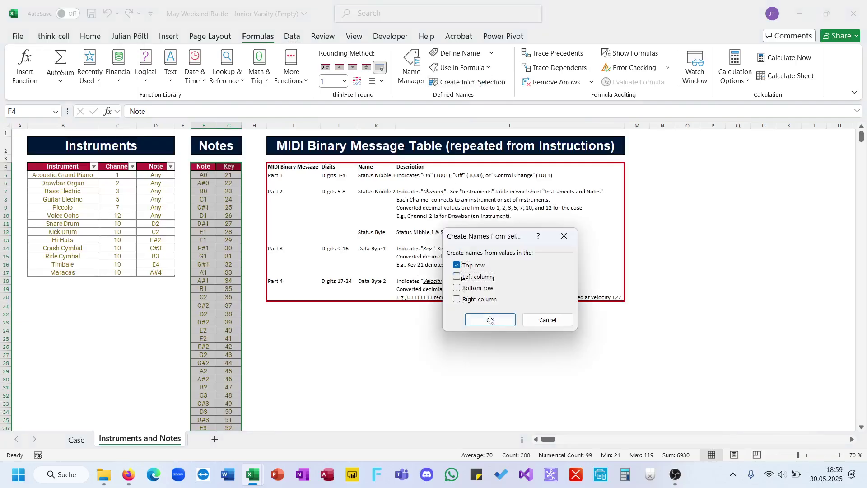
pyautogui.click(490, 319)
pyautogui.click(491, 321)
# Answer Level 4 game 61 on the Case sheet in cell E190 with =BIN2DEC(G190)
pyautogui.click(77, 440)
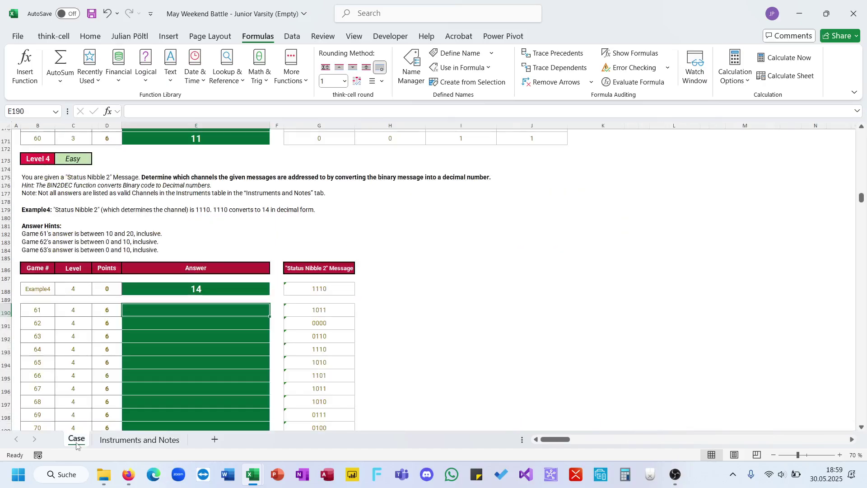
pyautogui.scroll(-1, 240, 348)
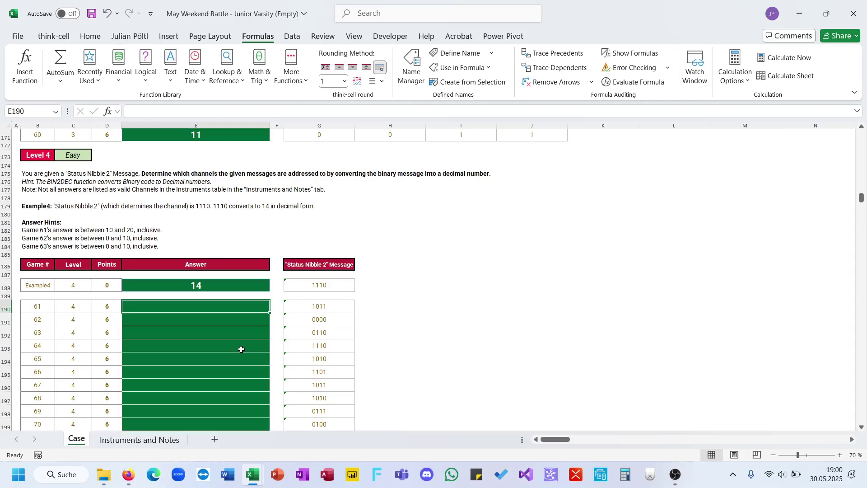
pyautogui.write('=')
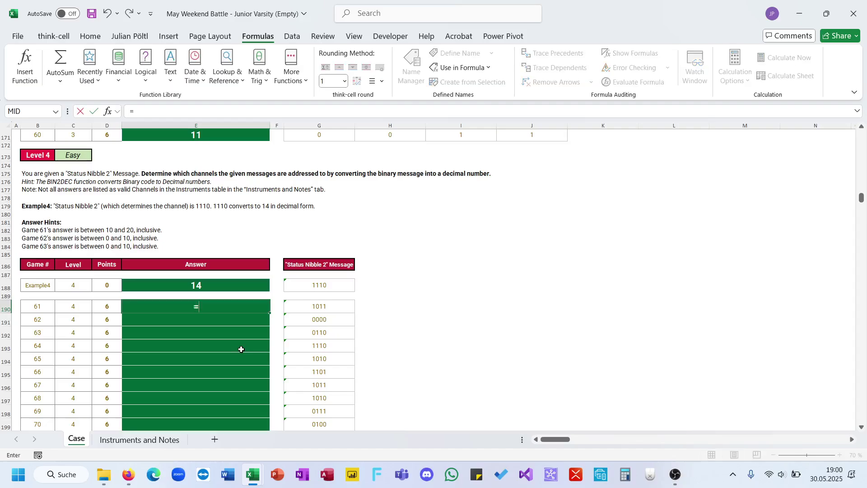
pyautogui.write('bin')
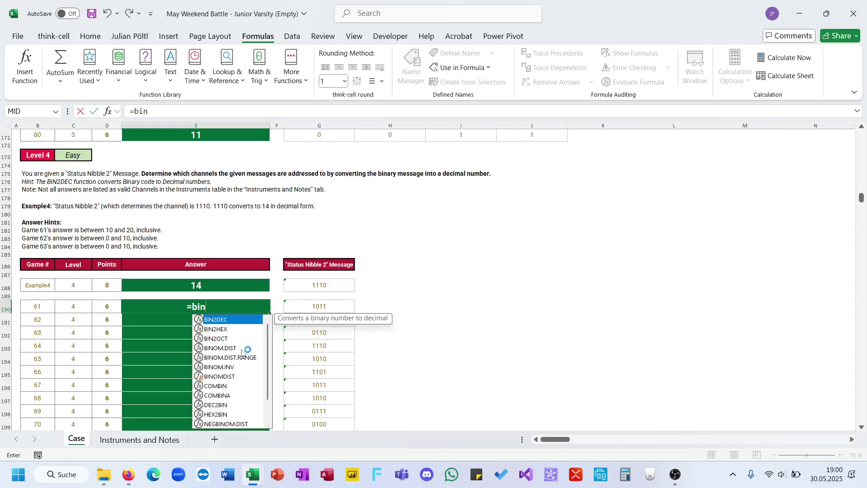
pyautogui.press('Tab')
pyautogui.press('Right')
pyautogui.press('Right')
pyautogui.hotkey('ctrl', 'Return')
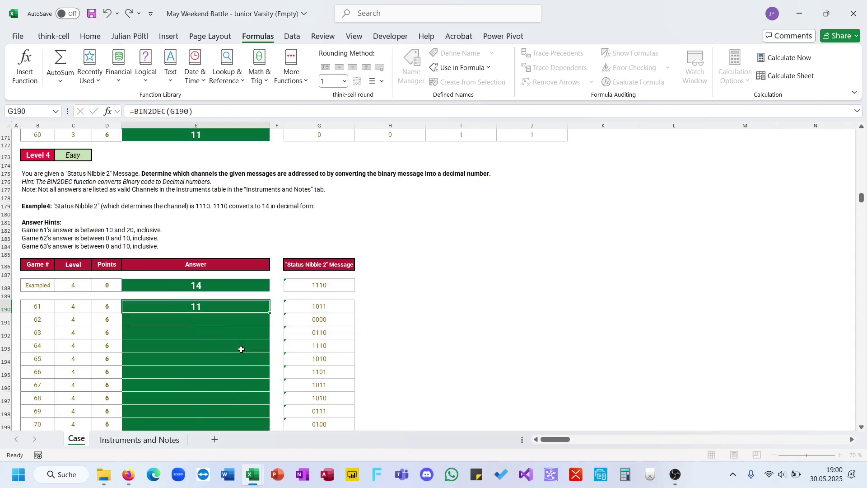
# Fill the BIN2DEC formula from E190 down the Level 4 answers and check games 62 and 63 against the hints
pyautogui.hotkey('ctrl', 'c')
pyautogui.click(204, 285)
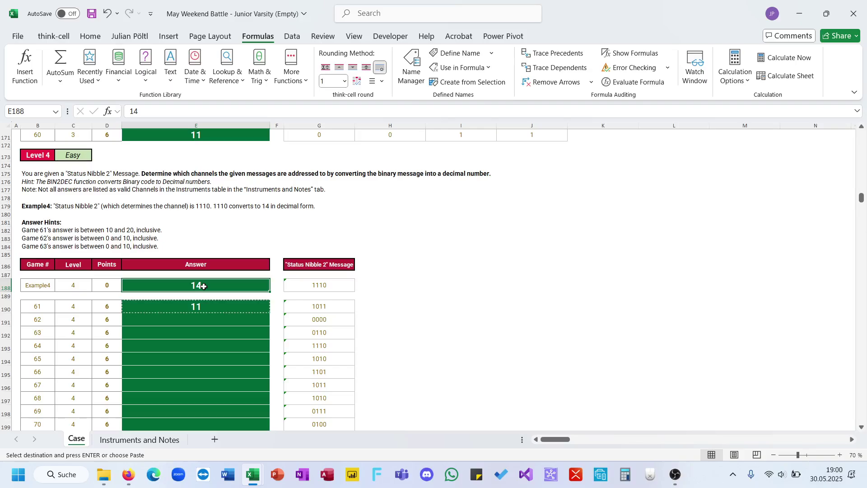
pyautogui.click(237, 307)
pyautogui.doubleClick(269, 313)
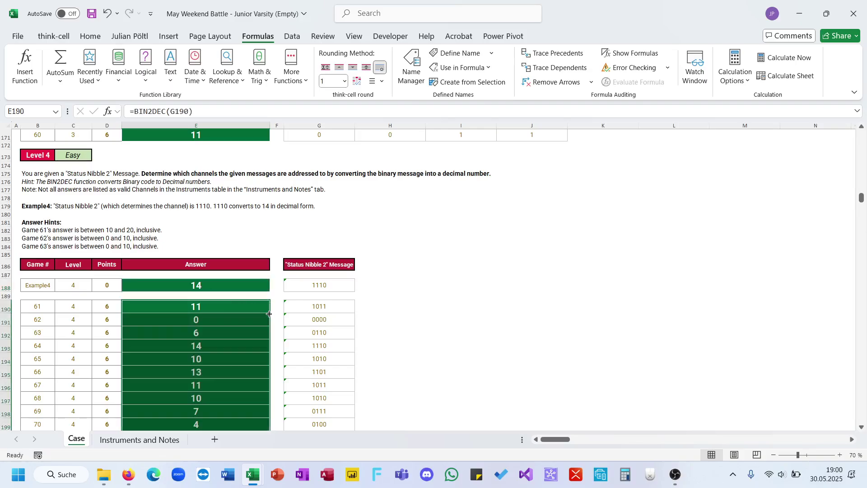
pyautogui.click(215, 316)
pyautogui.click(206, 332)
# Enter =SUM(TEXTSPLIT(G230;"-")) in cell E230 for Level 5 game 81 to split the message at the dashes and add the bytes
pyautogui.scroll(-8, 201, 330)
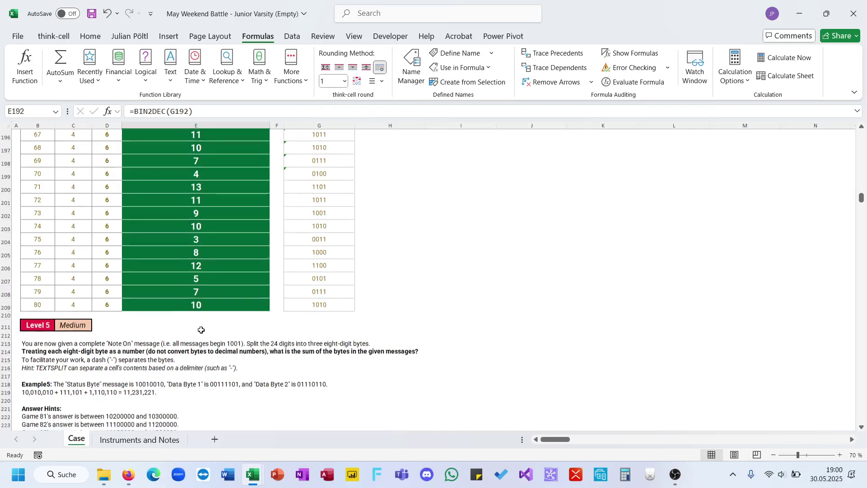
pyautogui.scroll(-5, 200, 330)
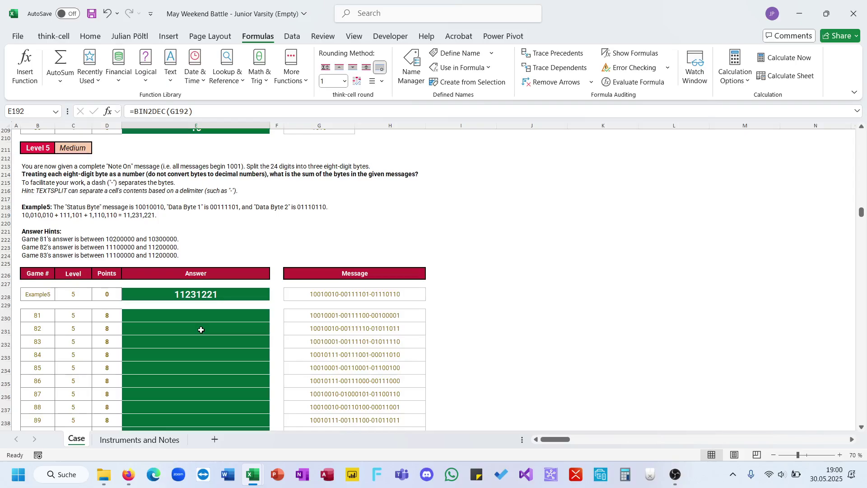
pyautogui.click(204, 321)
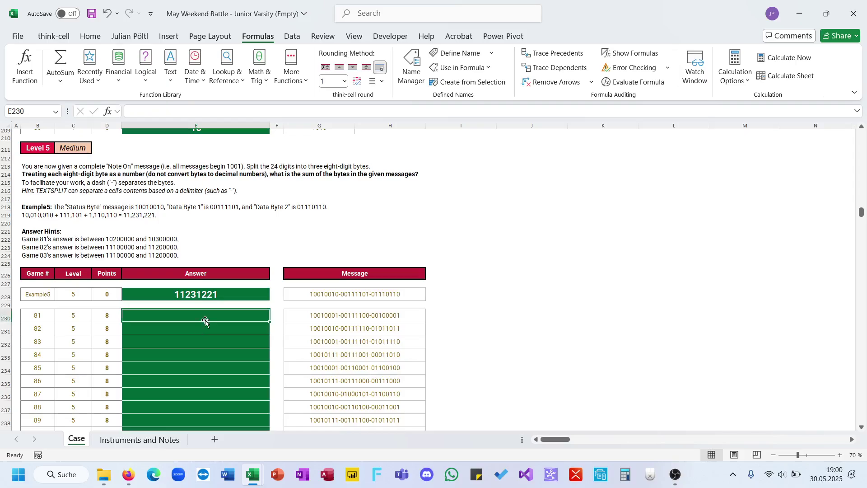
pyautogui.write('=su')
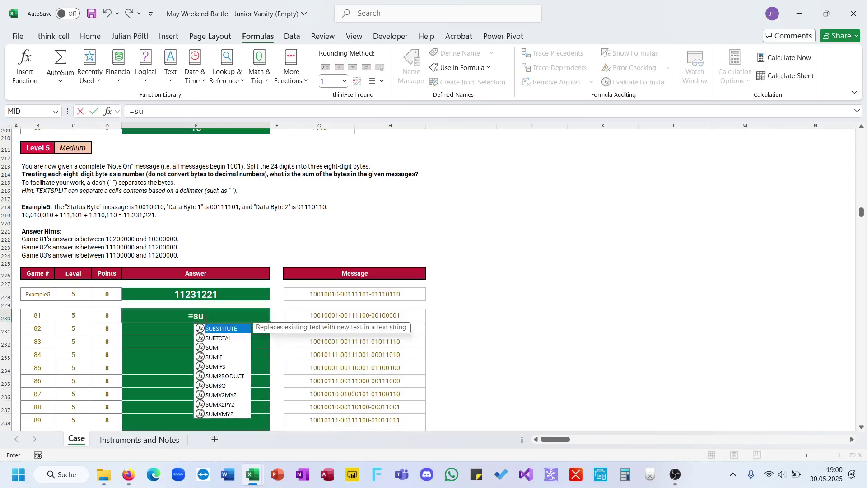
pyautogui.write('m(t')
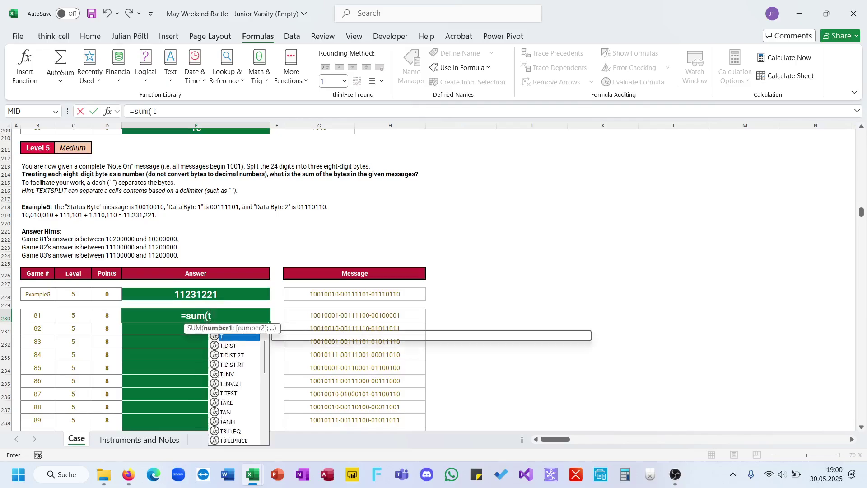
pyautogui.write('extss)')
pyautogui.press('Return')
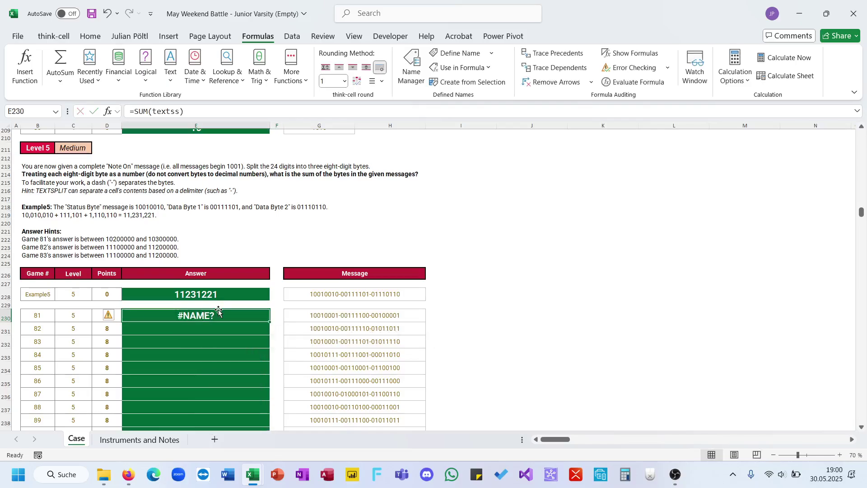
pyautogui.click(187, 111)
pyautogui.press('BackSpace')
pyautogui.press('BackSpace')
pyautogui.press('Tab')
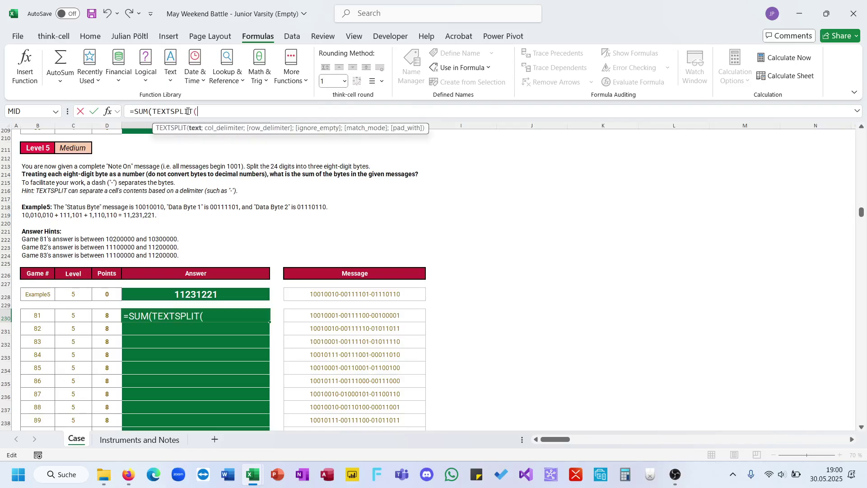
pyautogui.click(323, 317)
pyautogui.write(';"')
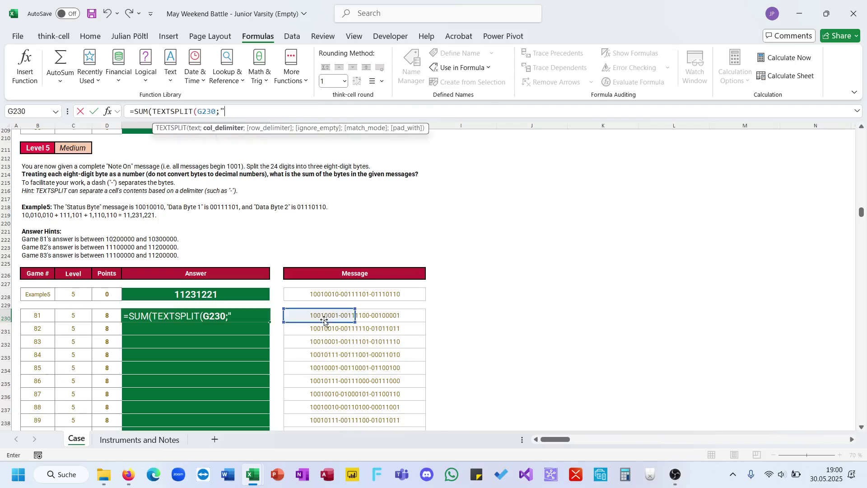
pyautogui.write('-"))')
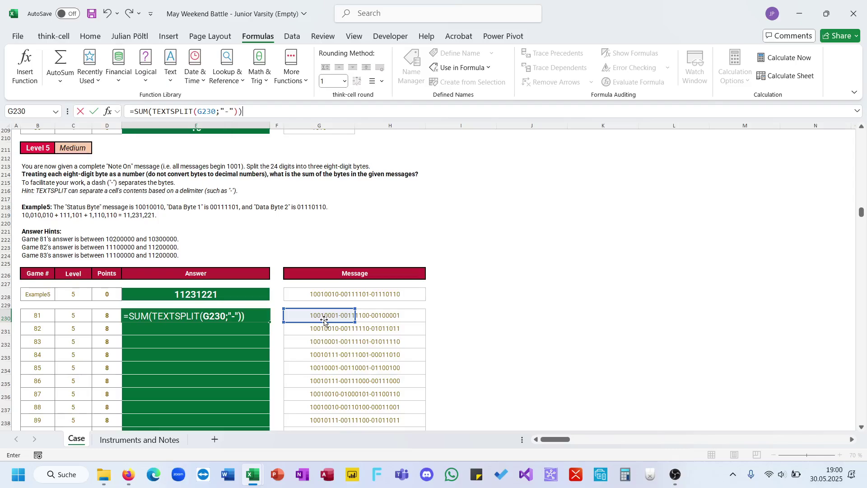
pyautogui.press('Return')
pyautogui.press('Up')
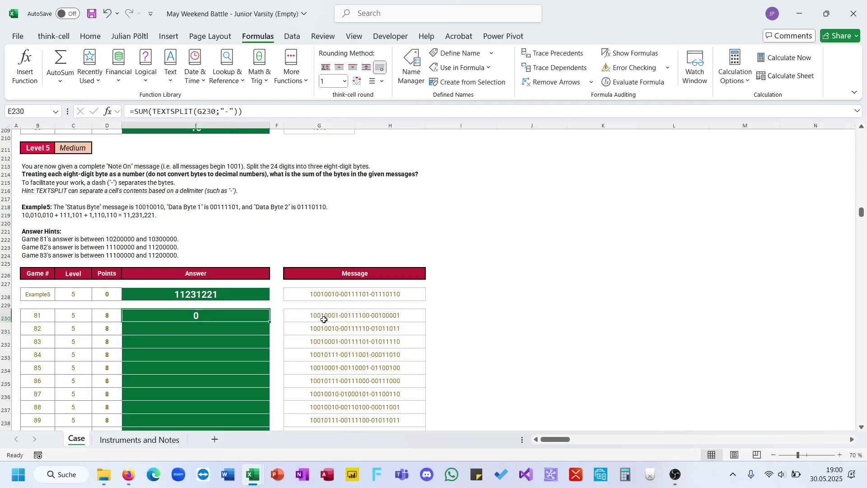
# Convert the split bytes to numbers by changing the E230 formula to =SUM(--TEXTSPLIT(G230;"-"))
pyautogui.click(153, 111)
pyautogui.write('--')
pyautogui.press('Return')
pyautogui.press('Up')
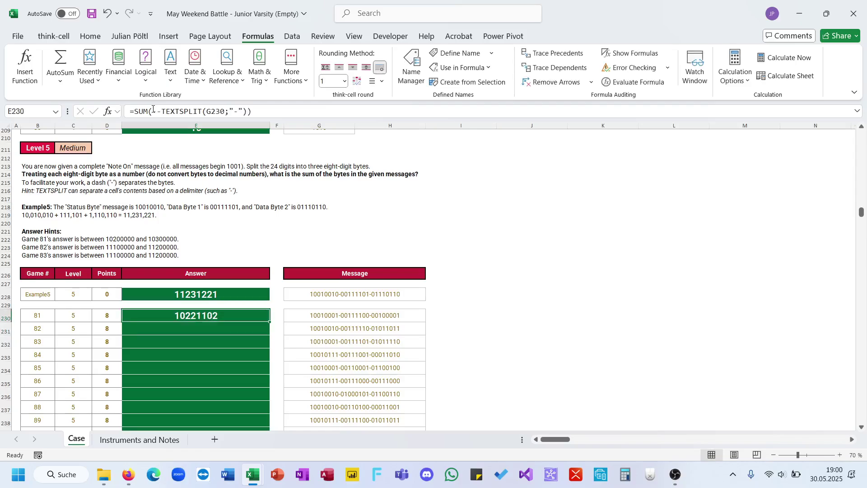
# Fill the SUM and TEXTSPLIT formula from E230 down the Level 5 answers
pyautogui.hotkey('ctrl', 'c')
pyautogui.click(187, 298)
pyautogui.click(238, 315)
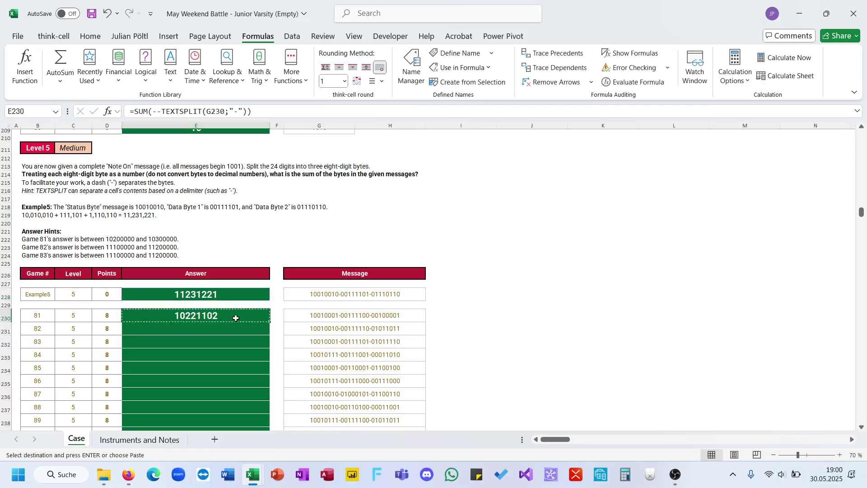
pyautogui.press('Escape')
pyautogui.doubleClick(269, 320)
# Examine the Level 6 instructions and the channel-to-instrument table on the Instruments and Notes sheet
pyautogui.scroll(-14, 269, 321)
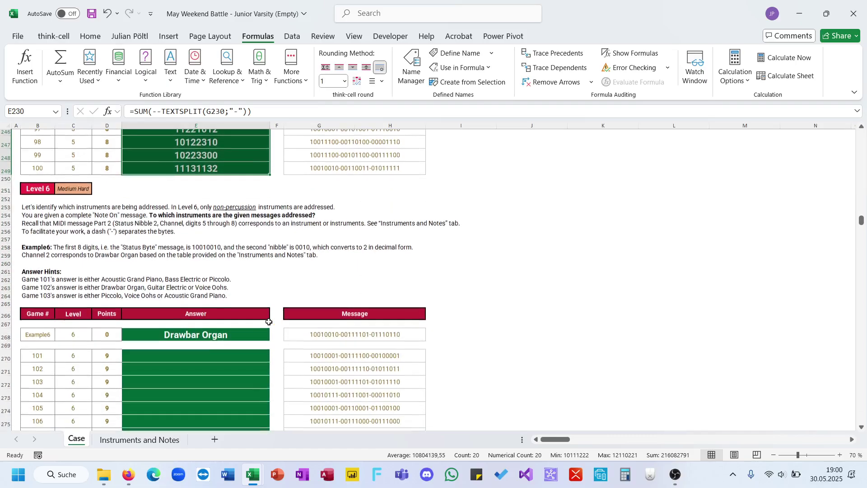
pyautogui.click(213, 305)
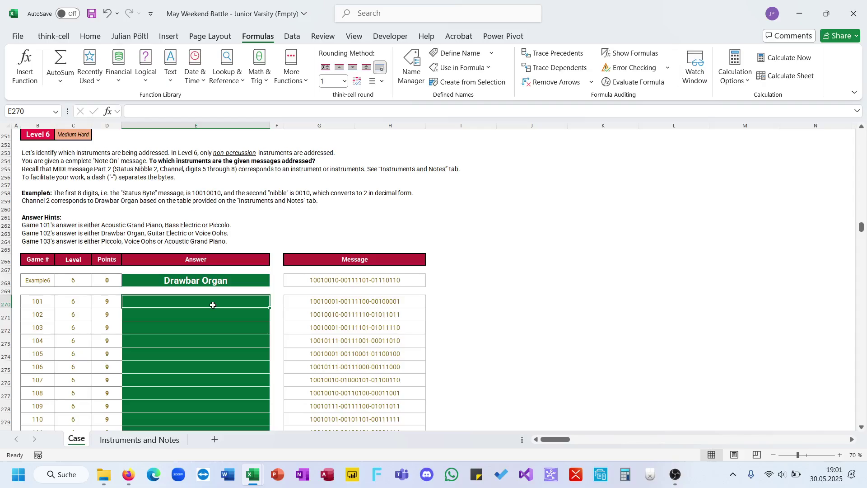
pyautogui.click(151, 437)
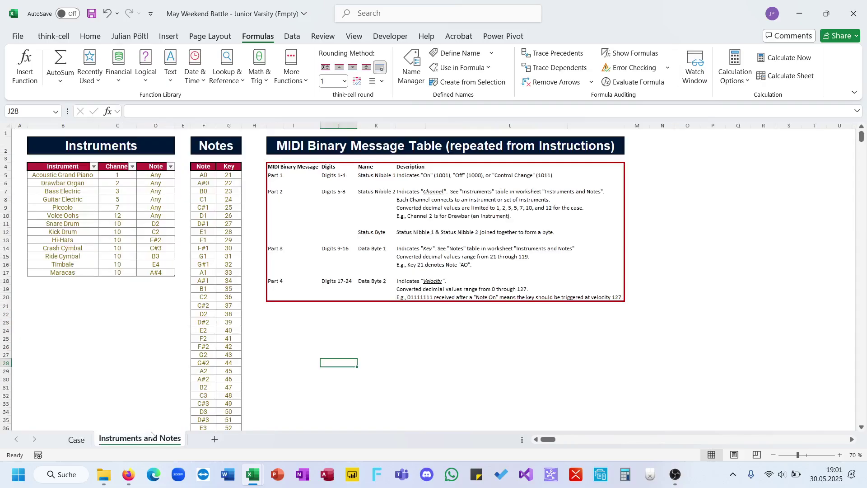
pyautogui.click(77, 439)
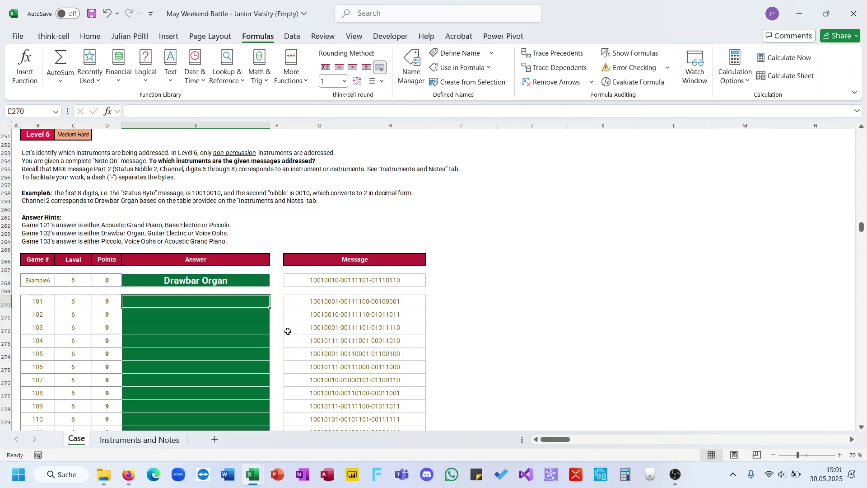
pyautogui.click(170, 440)
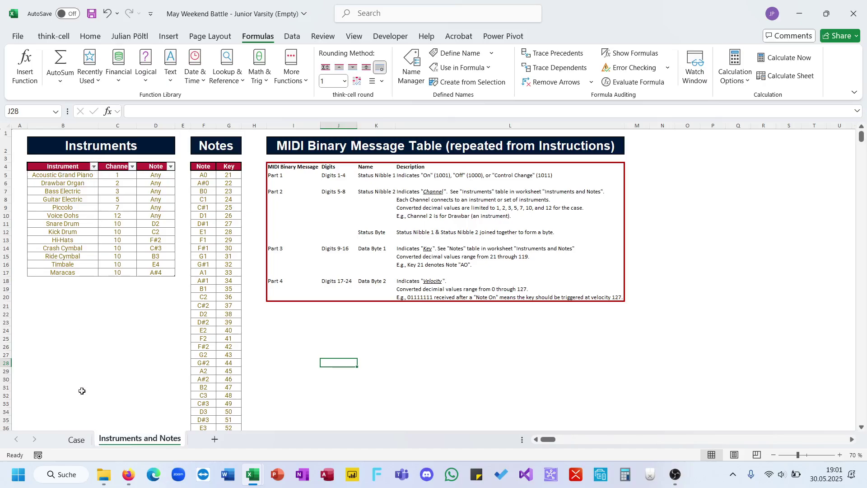
pyautogui.click(77, 439)
pyautogui.click(359, 303)
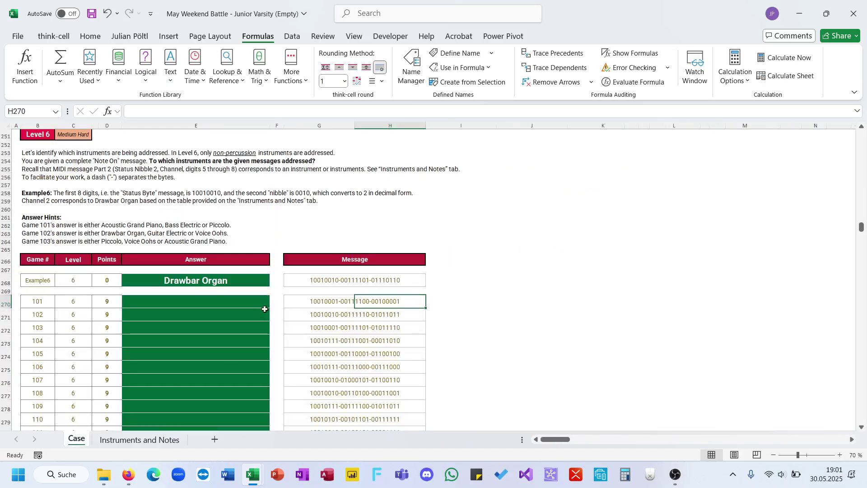
# Enter =TEXTBEFORE(TEXTAFTER(G270;"-");"-") in cell E270 for game 101 to extract the message's middle byte
pyautogui.click(262, 305)
pyautogui.write('=text')
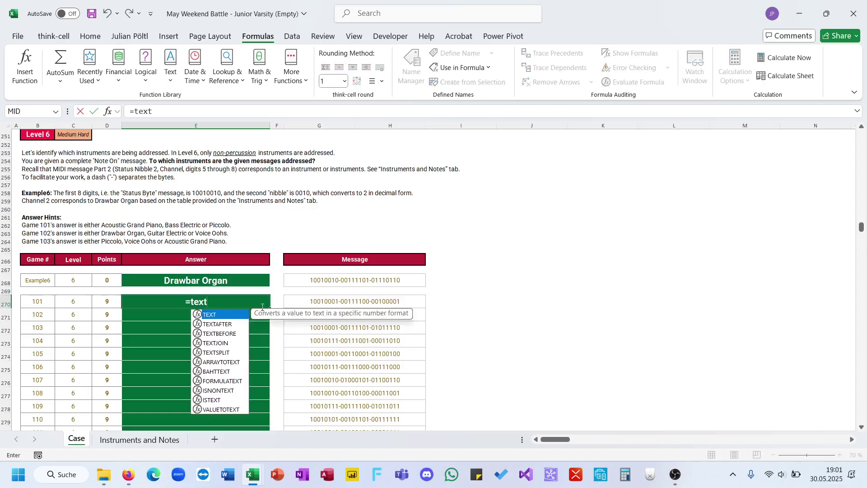
pyautogui.press('Down')
pyautogui.press('Down')
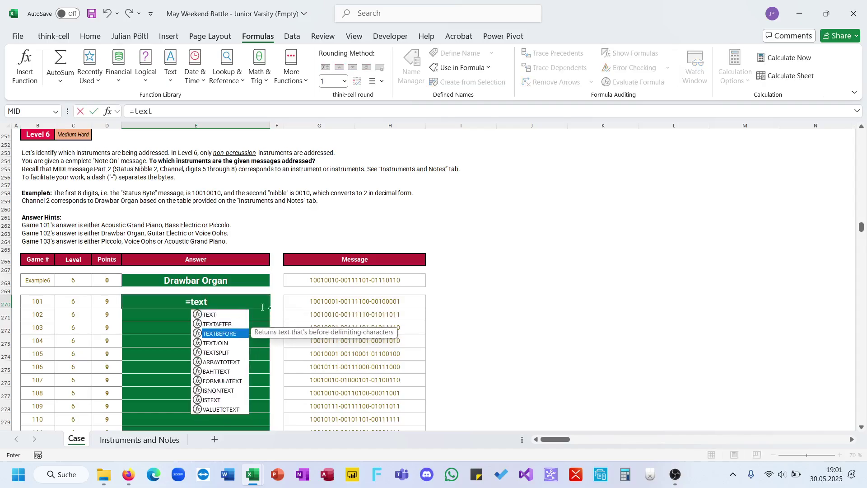
pyautogui.press('Tab')
pyautogui.write('tex')
pyautogui.press('Down')
pyautogui.press('Tab')
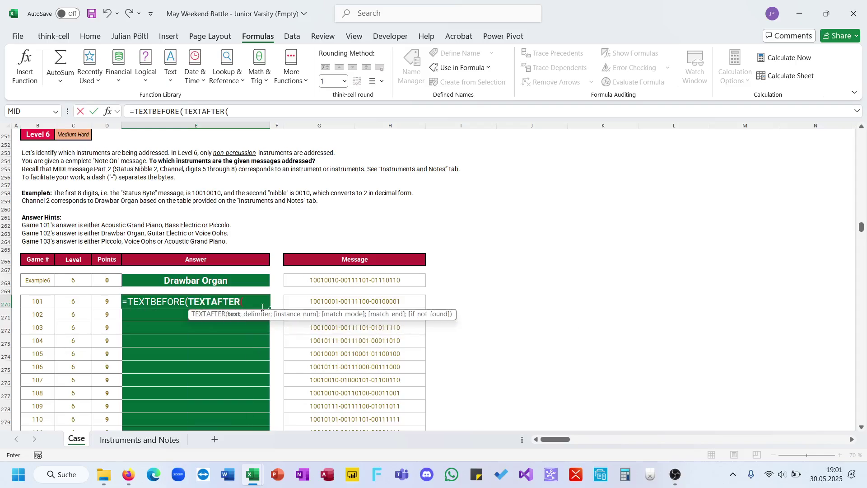
pyautogui.click(335, 302)
pyautogui.write(';"-')
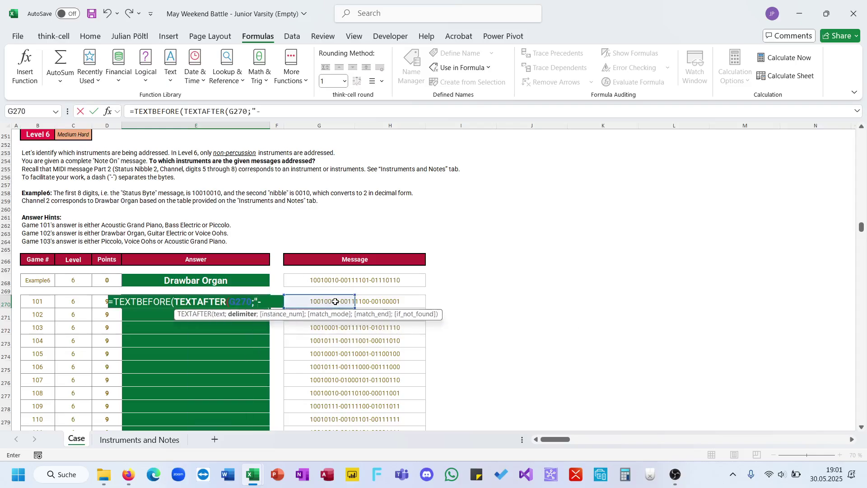
pyautogui.write('");"')
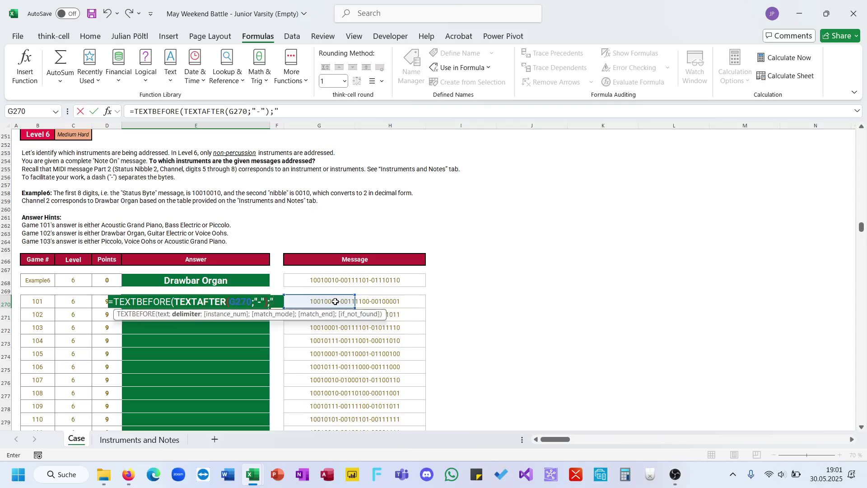
pyautogui.write('-")')
pyautogui.hotkey('ctrl', 'Return')
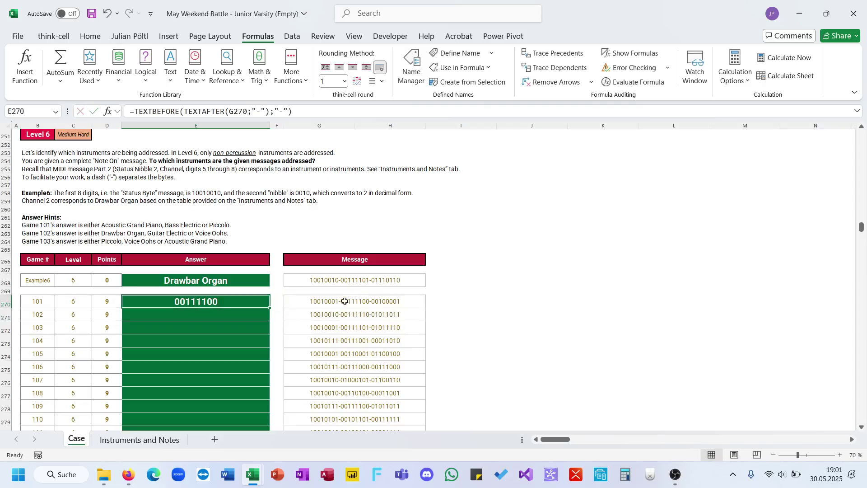
# Try converting the extracted byte to decimal by changing E270 to =BIN2DEC(TEXTBEFORE(TEXTAFTER(G270;"-");"-"))
pyautogui.click(345, 301)
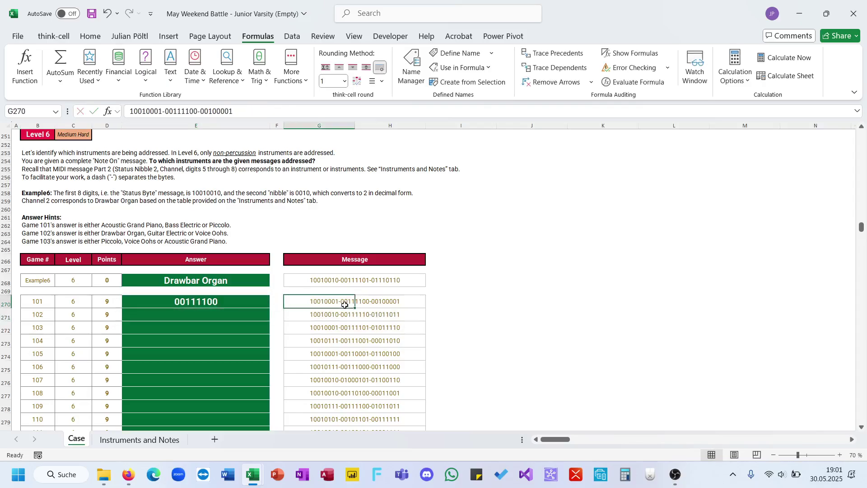
pyautogui.doubleClick(172, 119)
pyautogui.press('Escape')
pyautogui.click(211, 305)
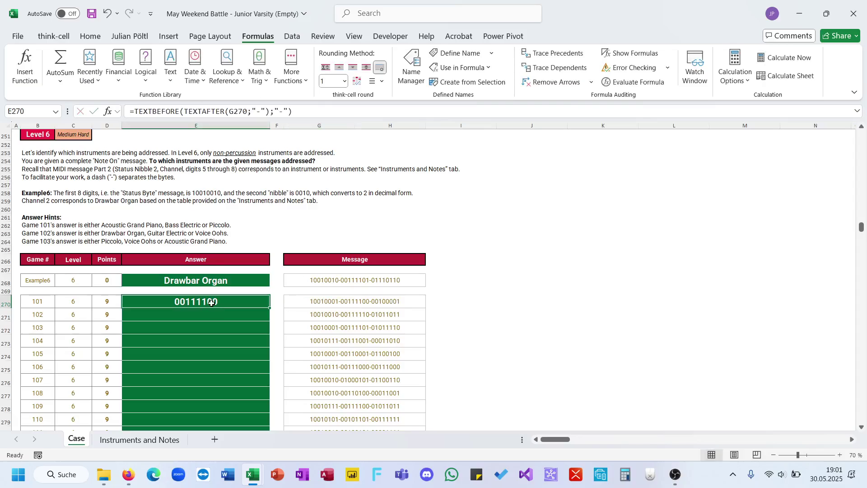
pyautogui.click(134, 111)
pyautogui.write('dec')
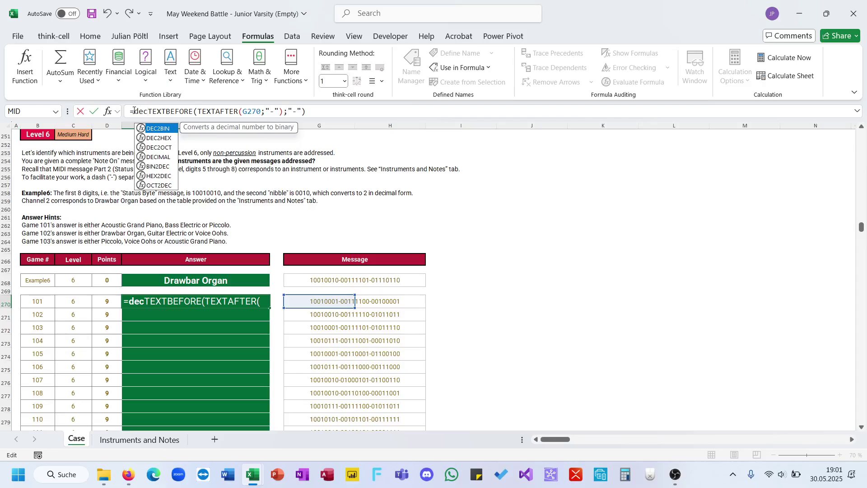
pyautogui.press('Tab')
pyautogui.press('End')
pyautogui.doubleClick(136, 111)
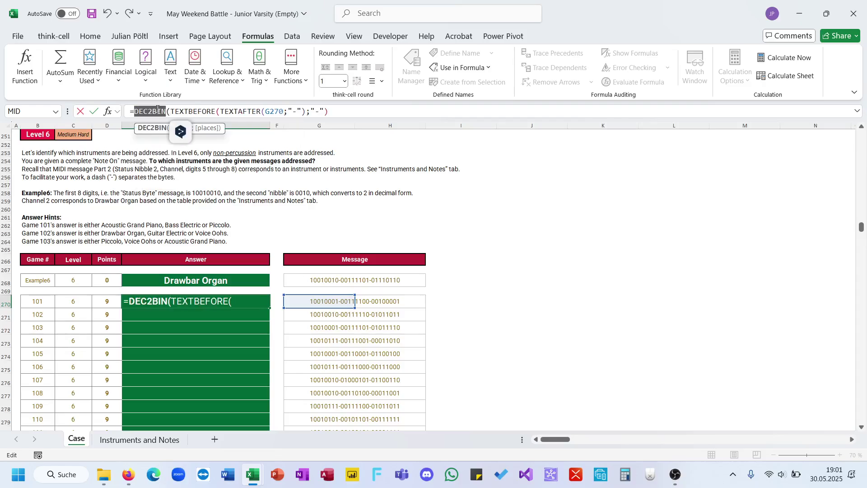
pyautogui.write('bin')
pyautogui.press('Tab')
pyautogui.write(')')
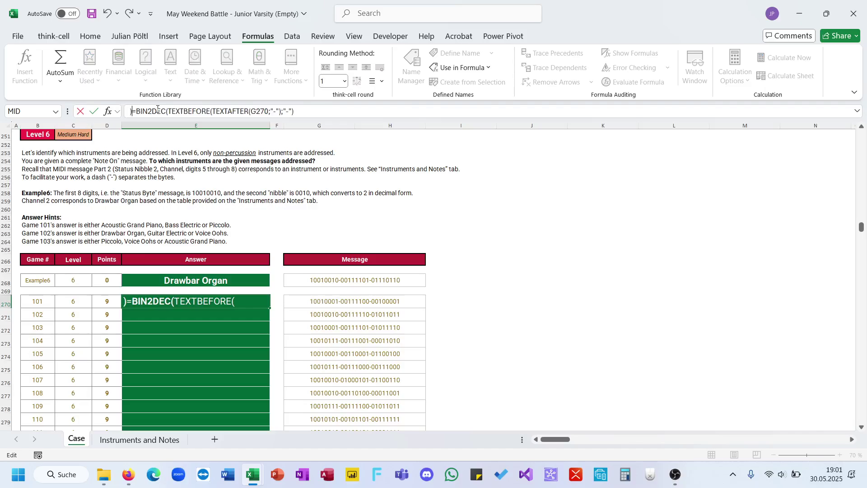
pyautogui.press('BackSpace')
pyautogui.press('End')
pyautogui.write(')')
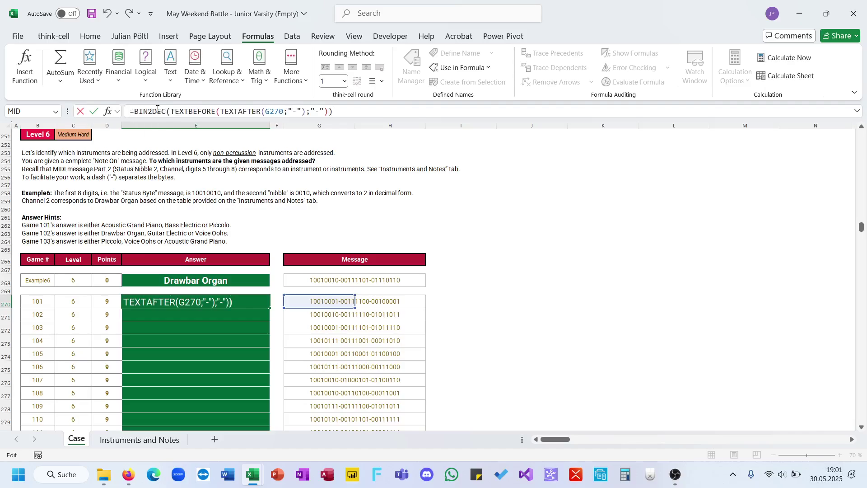
pyautogui.hotkey('ctrl', 'Return')
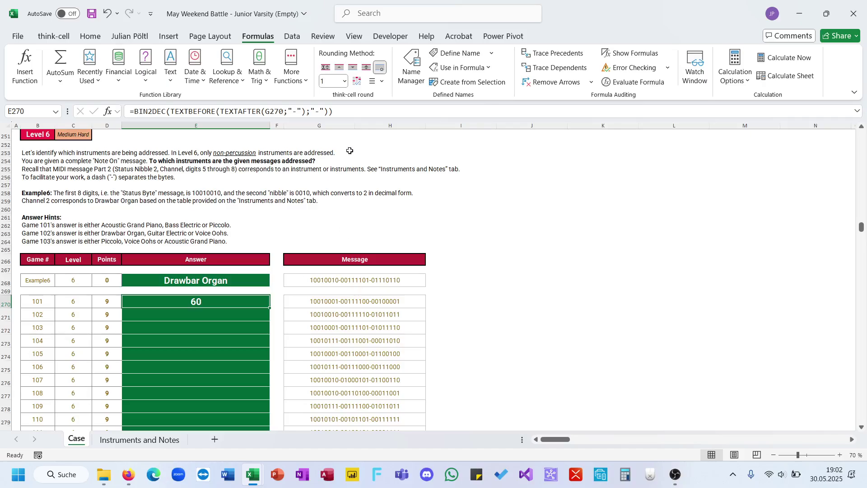
# Replace the formula in E270 with =TEXTBEFORE(G270;"-") to extract the message's first byte
pyautogui.write('=tex')
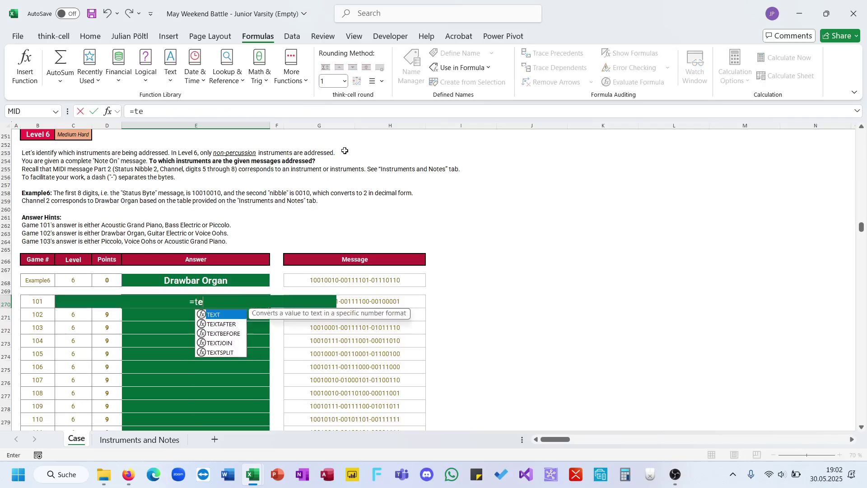
pyautogui.press('Down')
pyautogui.press('Down')
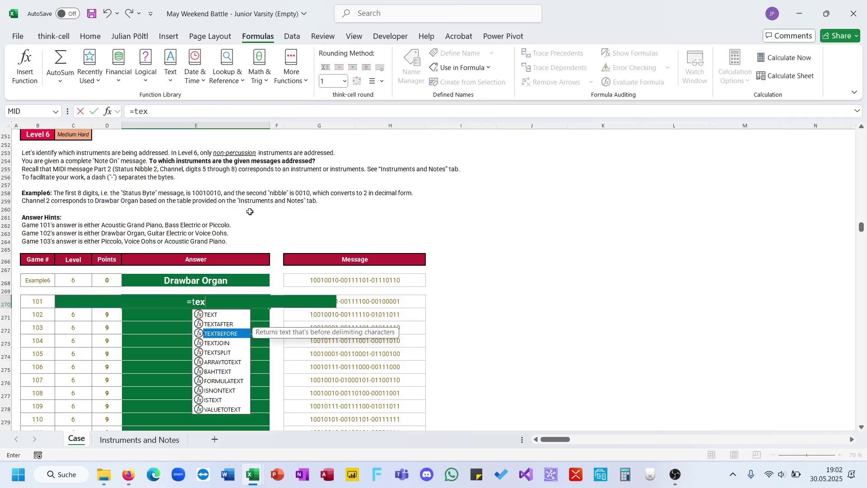
pyautogui.press('Tab')
pyautogui.click(357, 300)
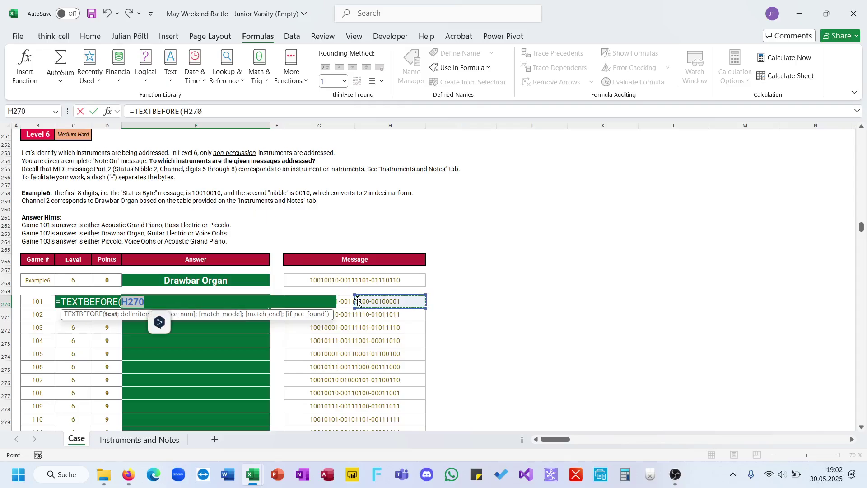
pyautogui.press('Left')
pyautogui.press('Right')
pyautogui.write(';"')
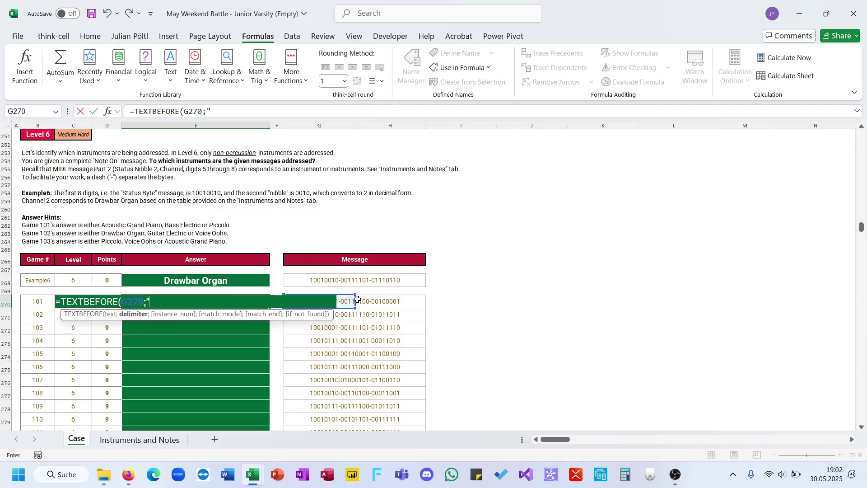
pyautogui.write('-")')
pyautogui.press('Return')
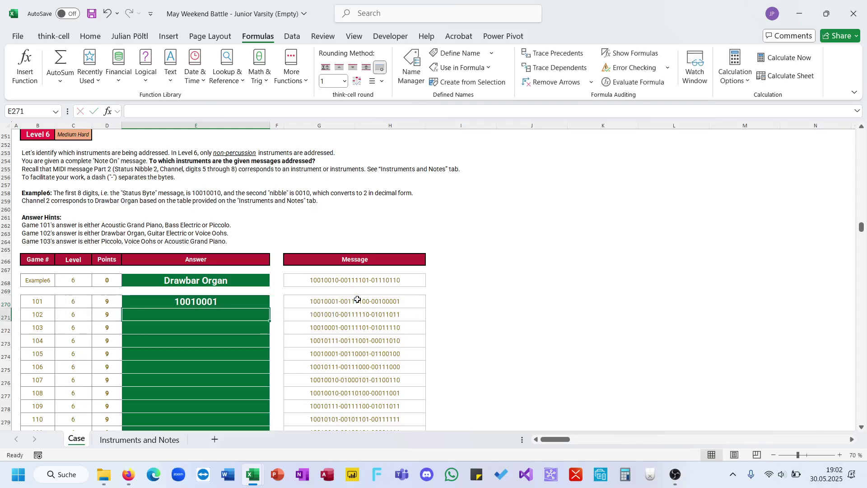
# Reduce the first byte in E270 to its second nibble with =RIGHT(TEXTBEFORE(G270;"-");4)
pyautogui.press('Up')
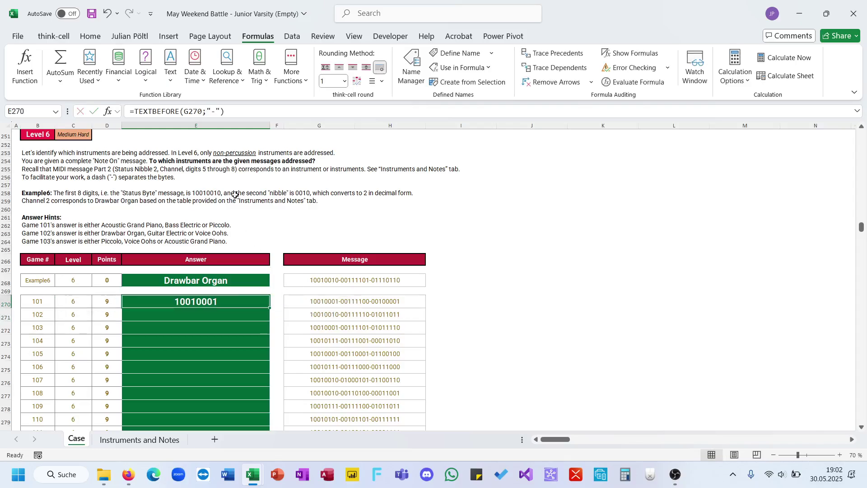
pyautogui.click(133, 109)
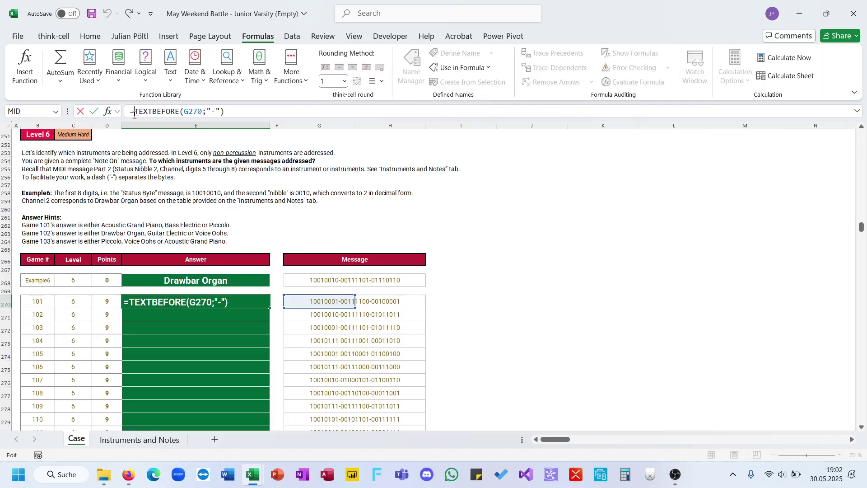
pyautogui.write('RIGHT(')
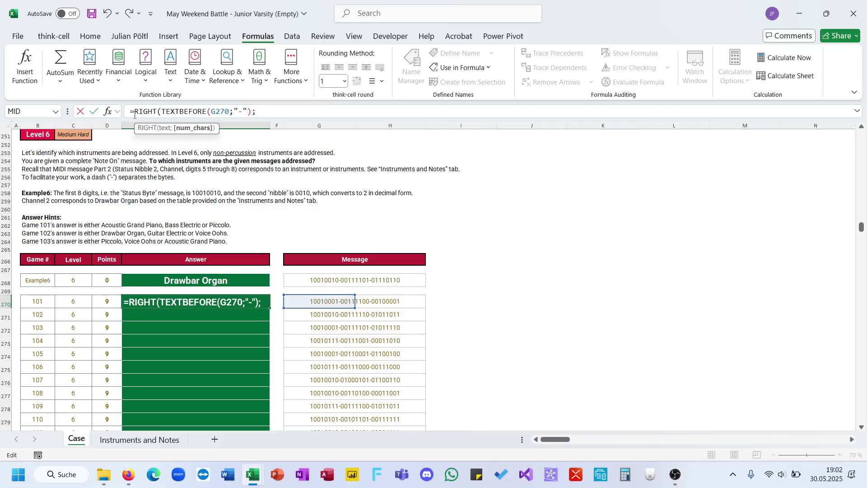
pyautogui.write(';4)')
pyautogui.press('Return')
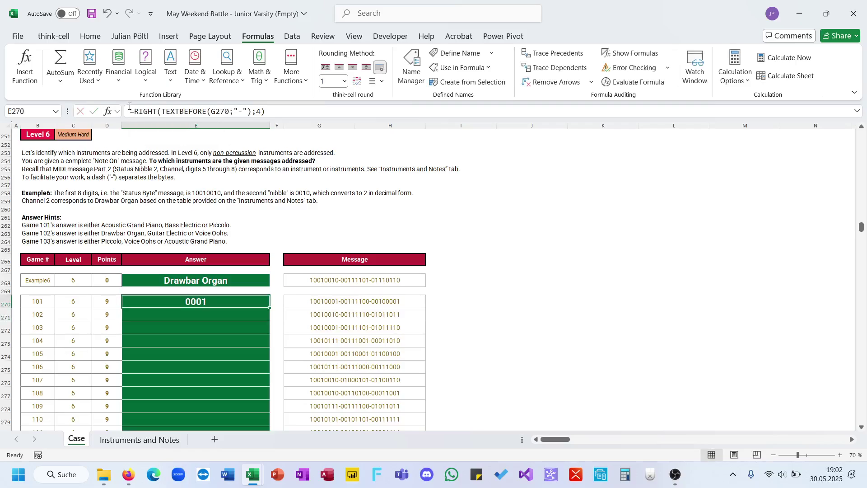
# Convert the nibble in E270 to a decimal channel number with =BIN2DEC(RIGHT(TEXTBEFORE(G270;"-");4))
pyautogui.click(135, 110)
pyautogui.write('ec')
pyautogui.press('BackSpace')
pyautogui.press('BackSpace')
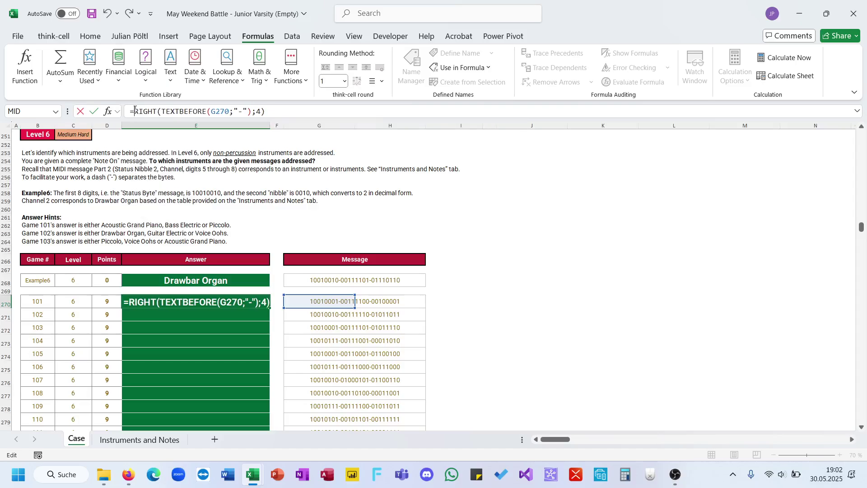
pyautogui.write('bi')
pyautogui.press('Tab')
pyautogui.hotkey('ctrl', 'Return')
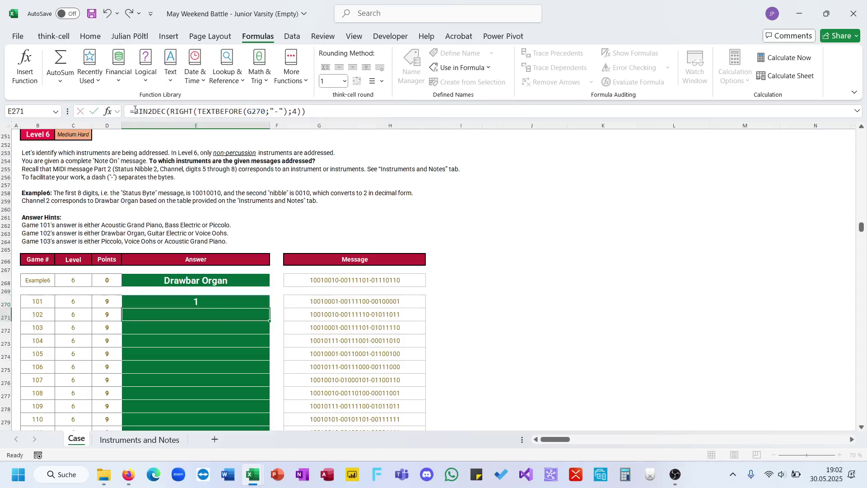
# Wrap E270's BIN2DEC formula in an XLOOKUP with Instr[Channel] as the lookup array
pyautogui.click(135, 109)
pyautogui.write('xl')
pyautogui.press('Tab')
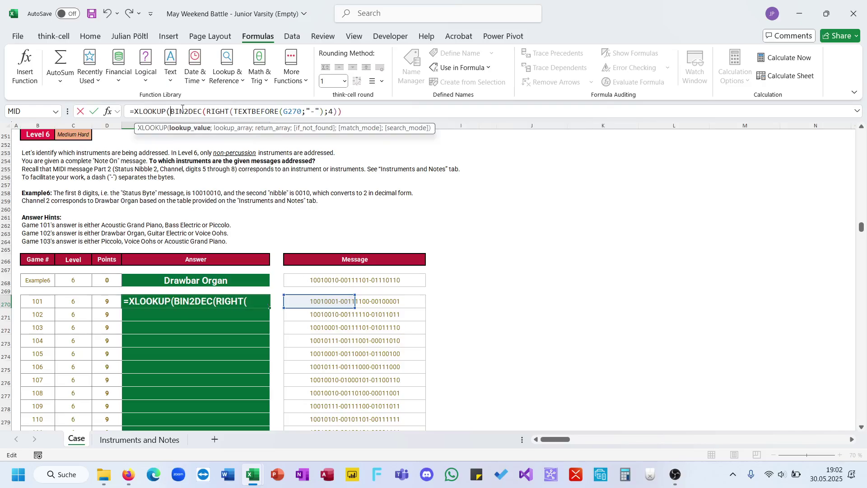
pyautogui.click(373, 113)
pyautogui.write(';')
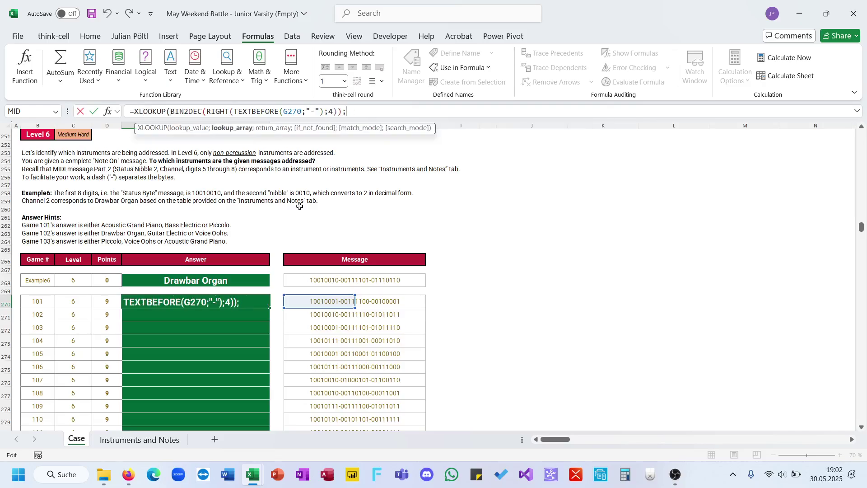
pyautogui.write('Instr')
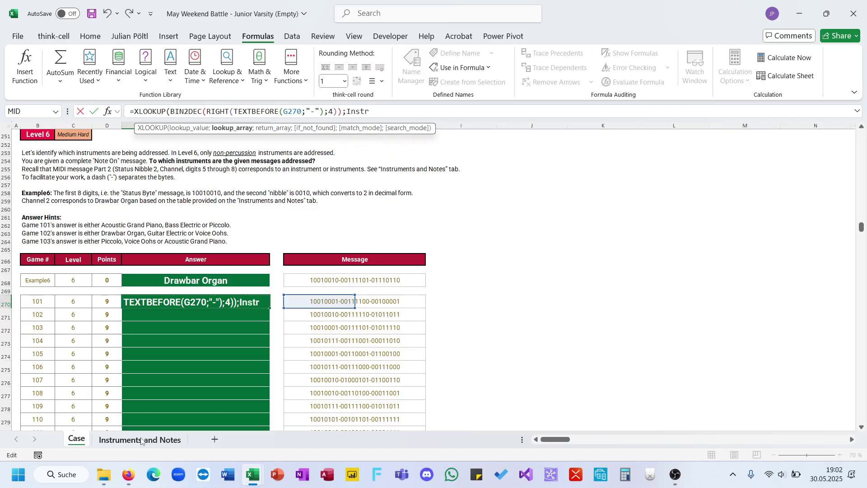
pyautogui.write('(')
pyautogui.press('BackSpace')
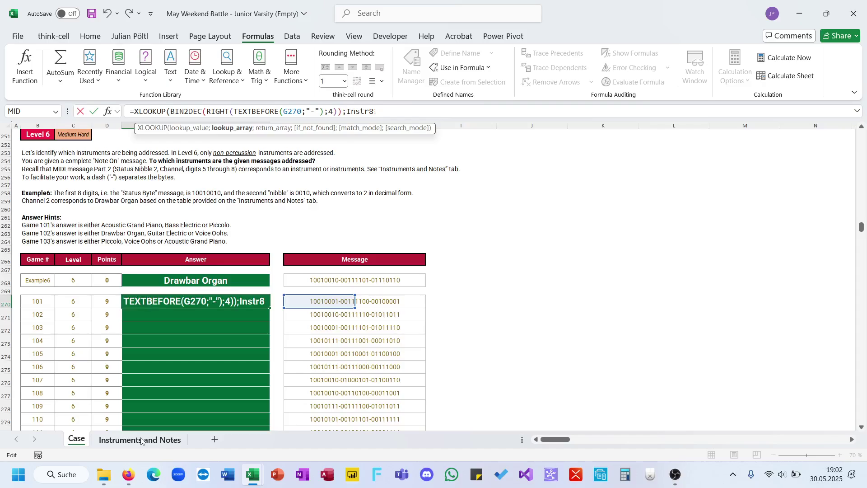
pyautogui.write('[')
pyautogui.press('Down')
pyautogui.press('Down')
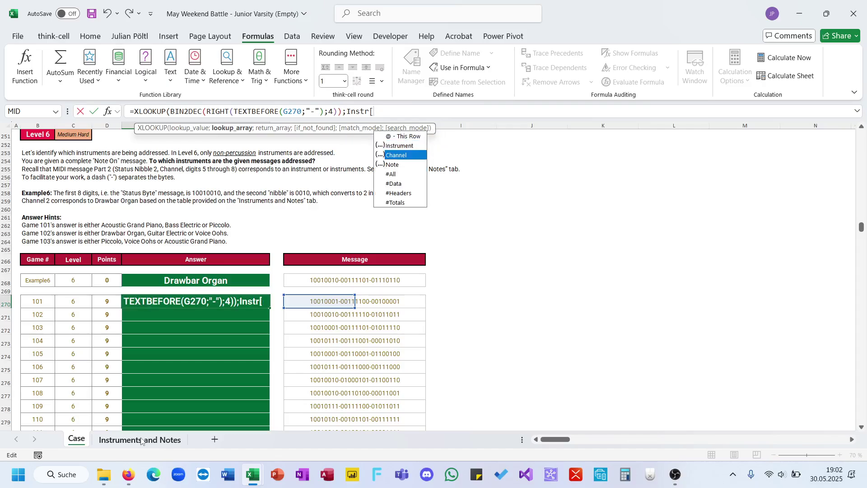
pyautogui.press('Tab')
# Complete the XLOOKUP in E270 with Instr[Instrument] as the return array
pyautogui.write('];ins')
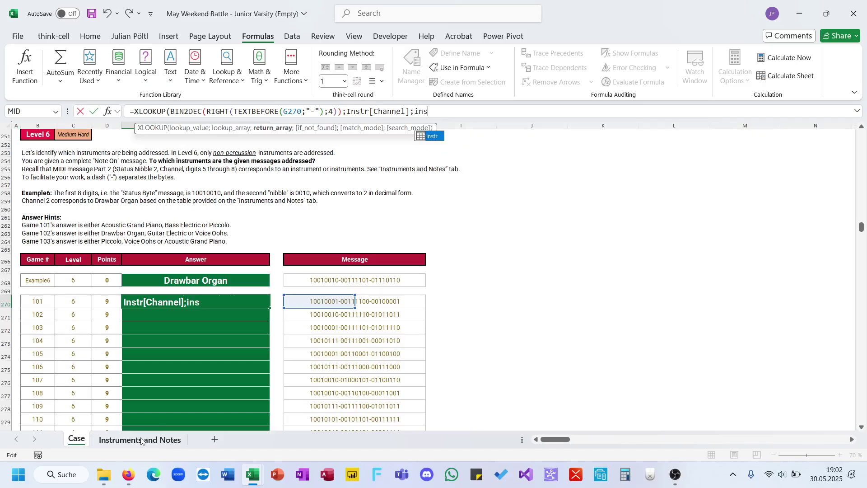
pyautogui.press('Tab')
pyautogui.write('[')
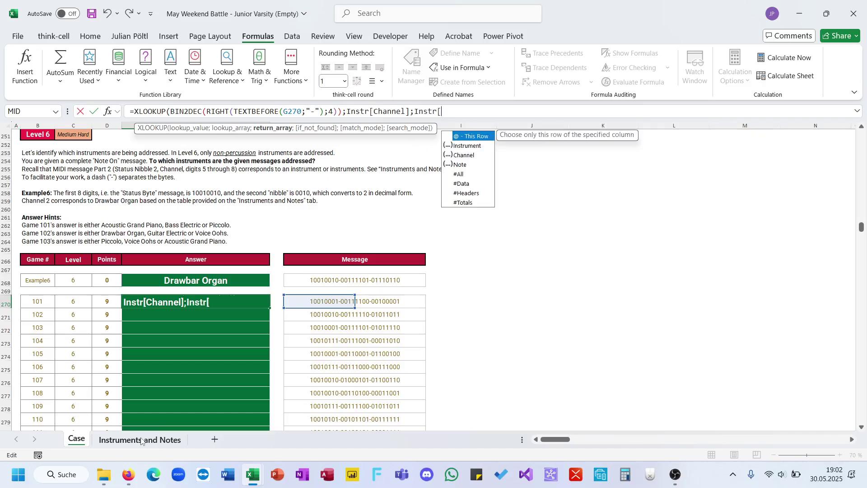
pyautogui.press('Down')
pyautogui.press('Down')
pyautogui.press('Down')
pyautogui.press('Up')
pyautogui.press('Up')
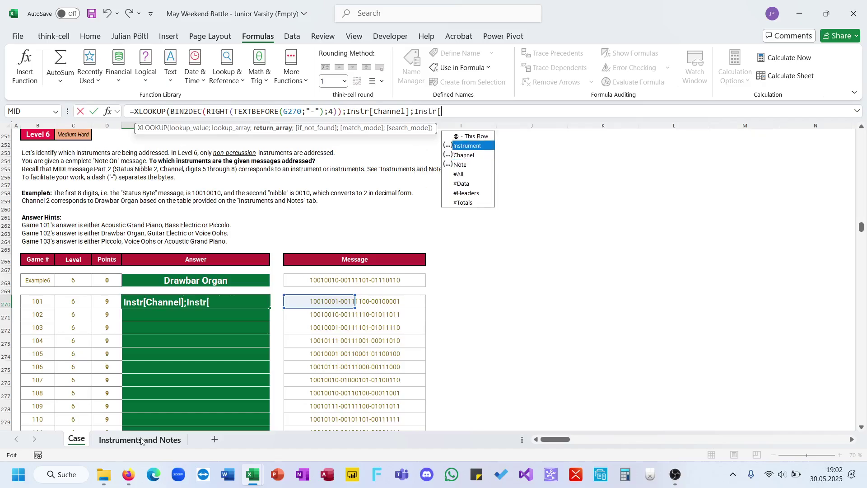
pyautogui.press('Tab')
pyautogui.write('])')
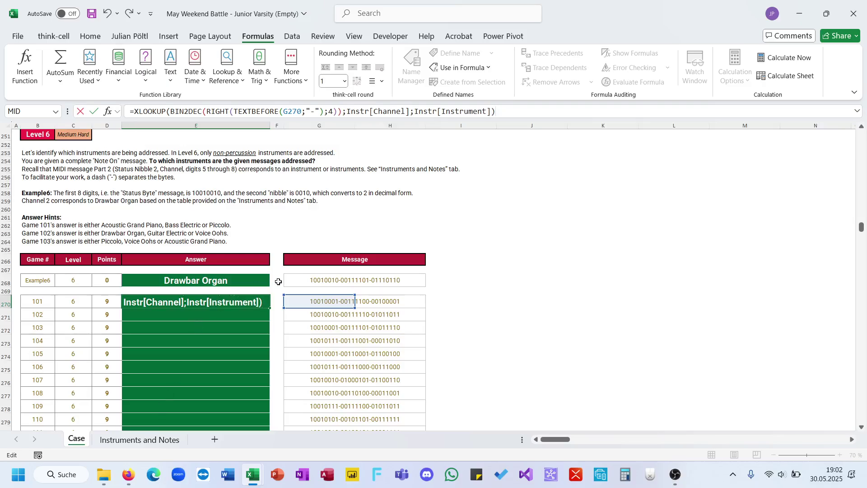
pyautogui.press('Return')
# Fill the E270 formula down the Level 6 answer column and check the answers for games 102 and 103
pyautogui.press('Up')
pyautogui.hotkey('ctrl', 'c')
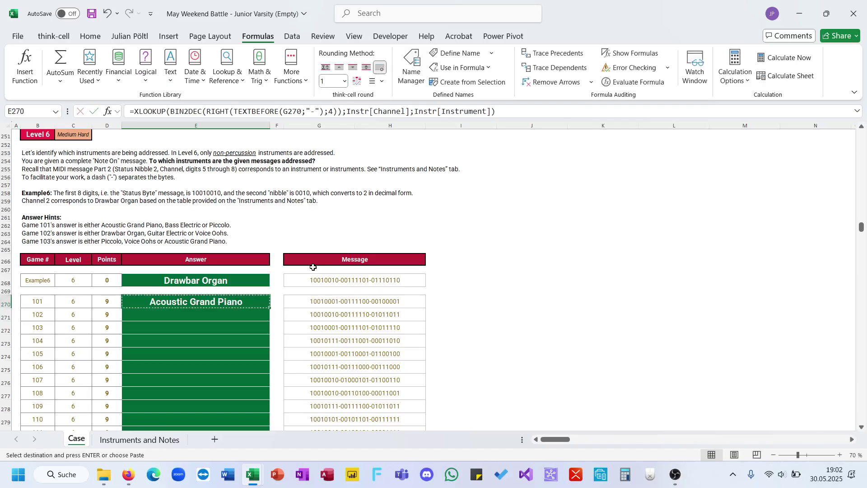
pyautogui.click(250, 277)
pyautogui.click(242, 301)
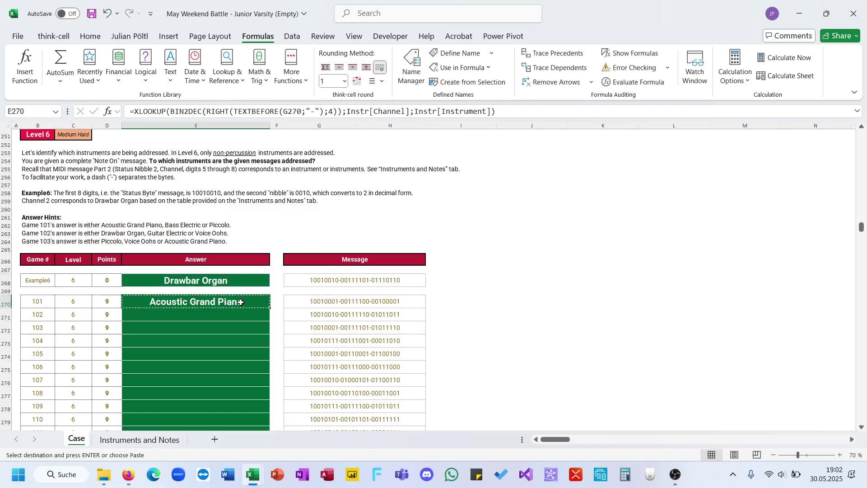
pyautogui.doubleClick(270, 308)
pyautogui.click(218, 317)
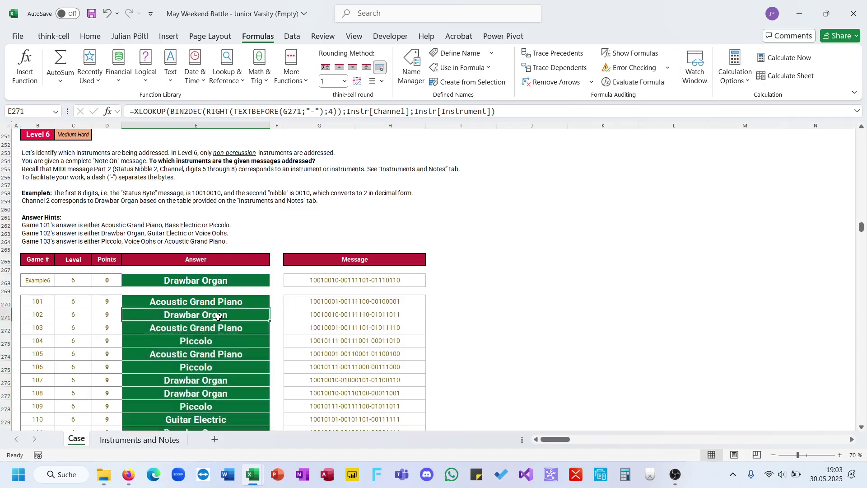
pyautogui.click(221, 329)
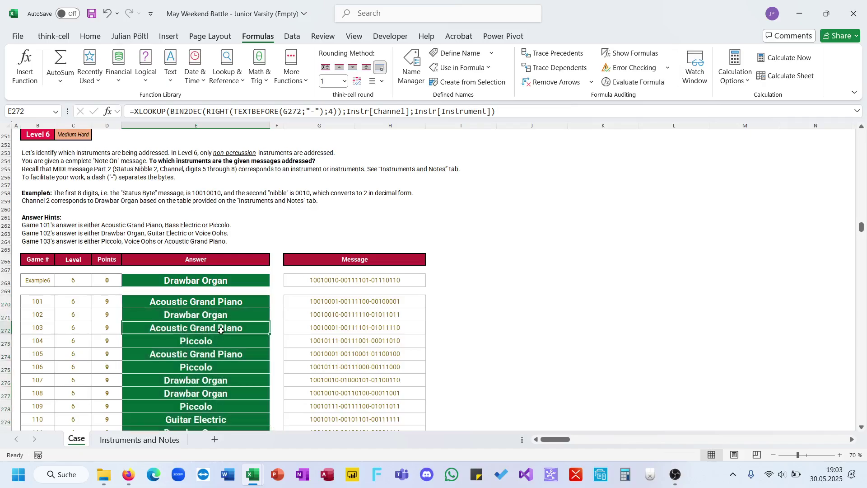
# Read the Level 7 task description and example, and review the MIDI message parts table in the instructions
pyautogui.scroll(-4, 221, 331)
pyautogui.scroll(-8, 220, 331)
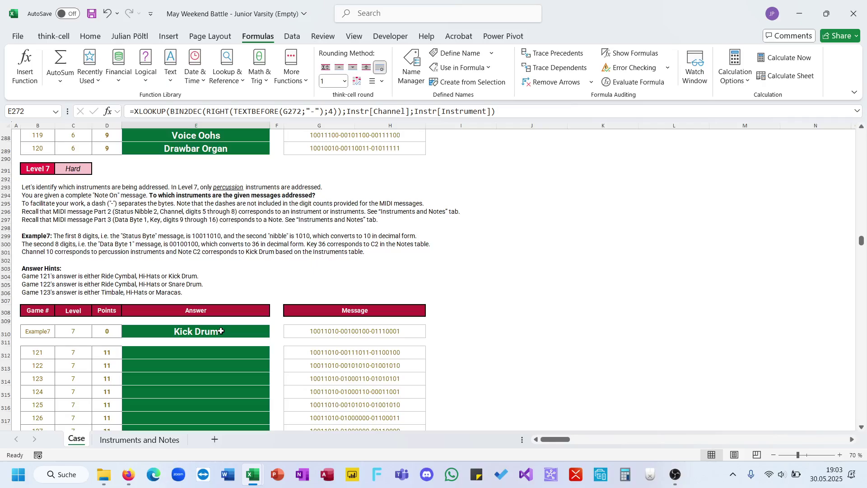
pyautogui.scroll(20, 220, 330)
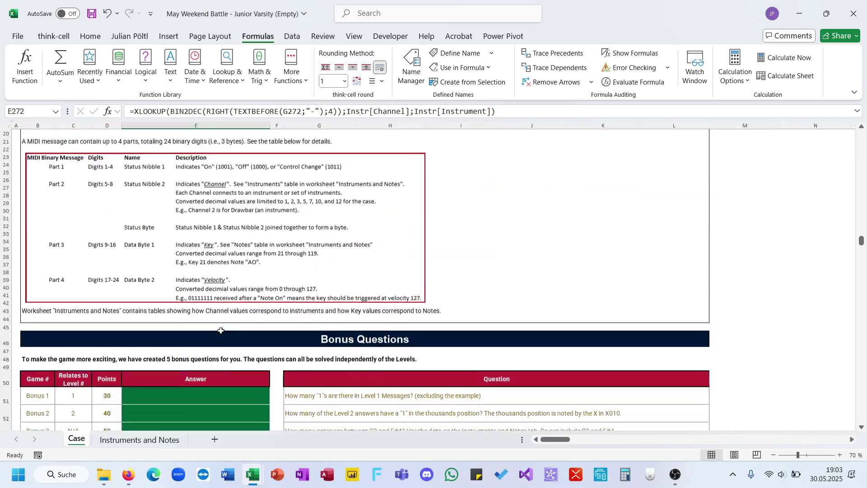
pyautogui.scroll(-1, 221, 330)
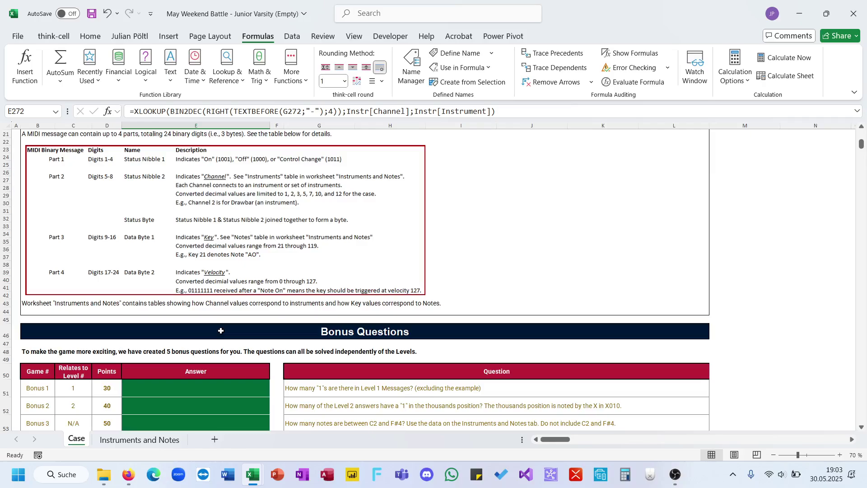
pyautogui.scroll(-20, 221, 331)
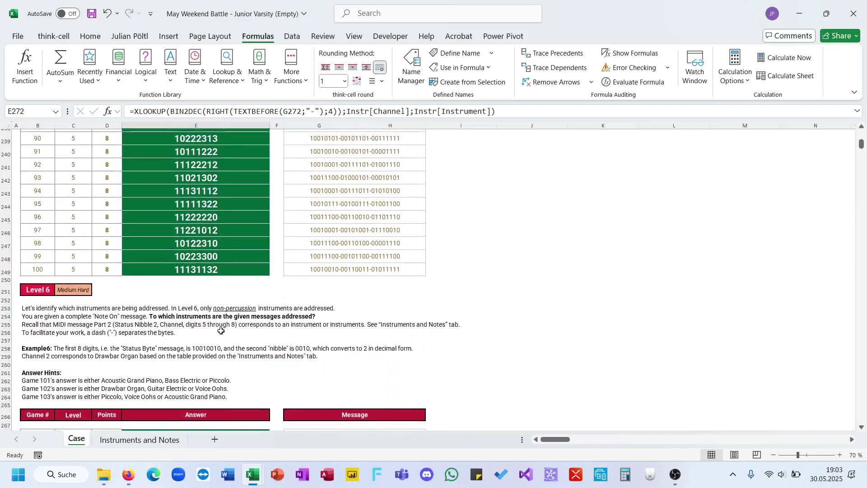
pyautogui.scroll(-7, 221, 331)
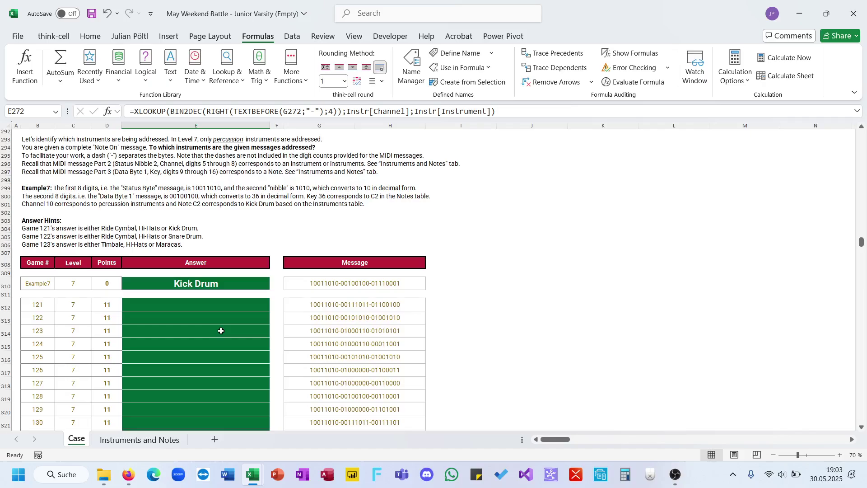
pyautogui.scroll(3, 221, 331)
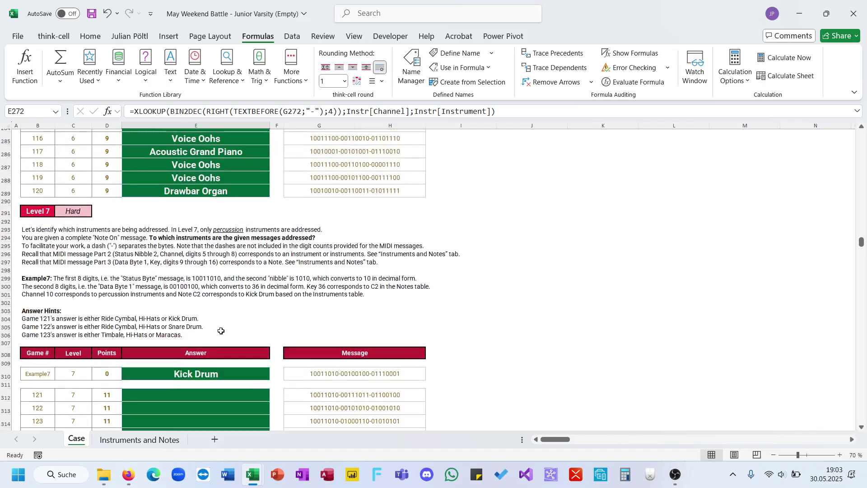
# Copy the last Level 6 lookup formula from E289 into the first Level 7 answer cell, E312
pyautogui.click(211, 189)
pyautogui.hotkey('ctrl', 'c')
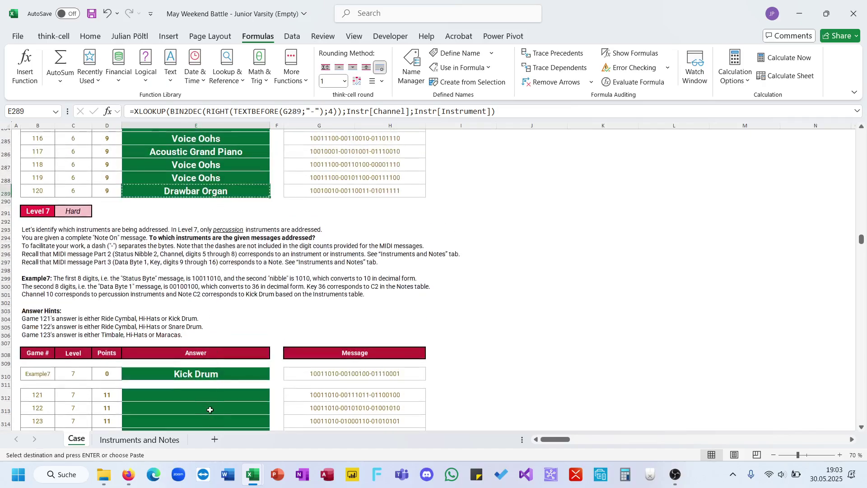
pyautogui.click(212, 394)
pyautogui.hotkey('ctrl', 'v')
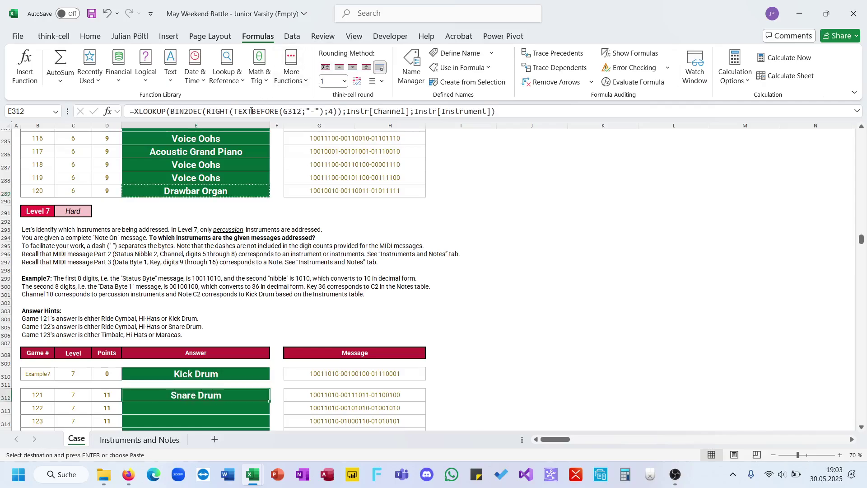
# Rewrite E312 as =LET(B;BIN2DEC(RIGHT(TEXTBEFORE(G312;"-");4));B)
pyautogui.click(251, 111)
pyautogui.moveTo(169, 113); pyautogui.dragTo(134, 113)
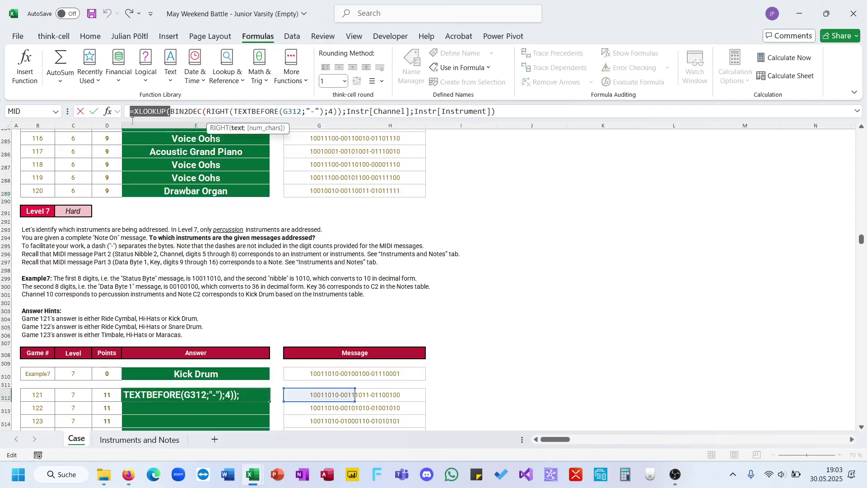
pyautogui.write('Let(B;')
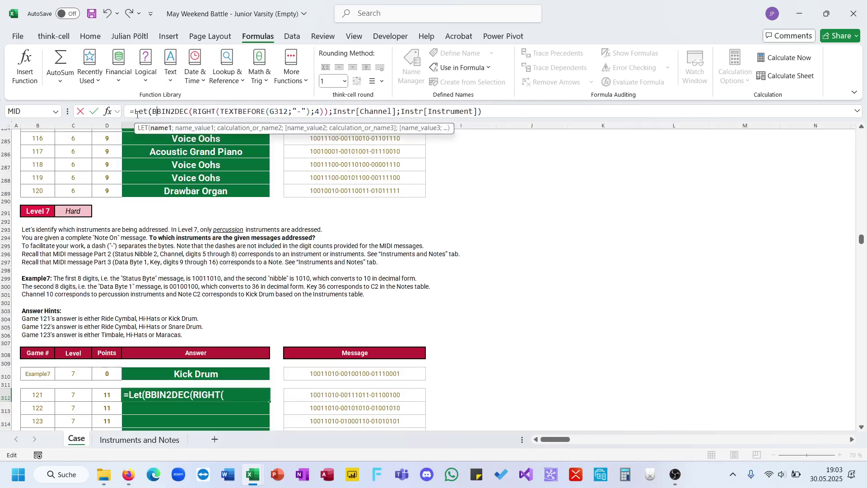
pyautogui.moveTo(484, 111); pyautogui.dragTo(337, 111)
pyautogui.write('B')
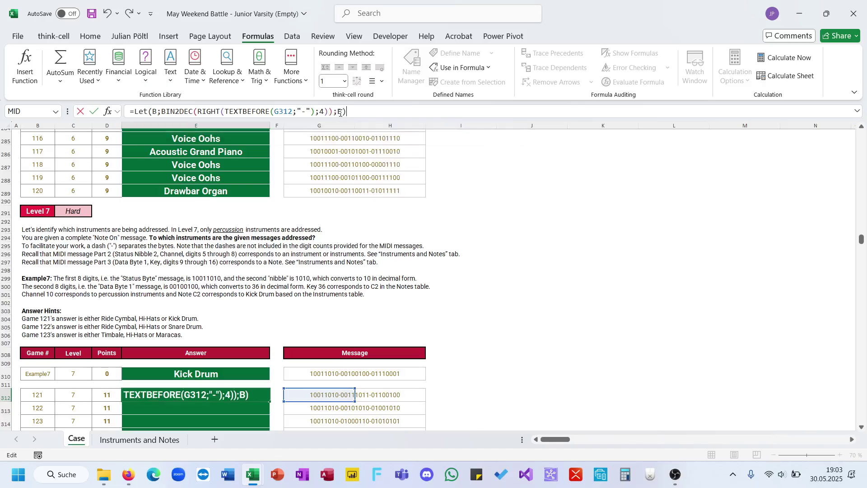
pyautogui.press('Return')
pyautogui.press('Up')
# Replace the LET's final B with a second name N, assigning it a copy of the BIN2DEC(RIGHT(TEXTBEFORE(G312;"-");4)) expression
pyautogui.doubleClick(340, 112)
pyautogui.write('N')
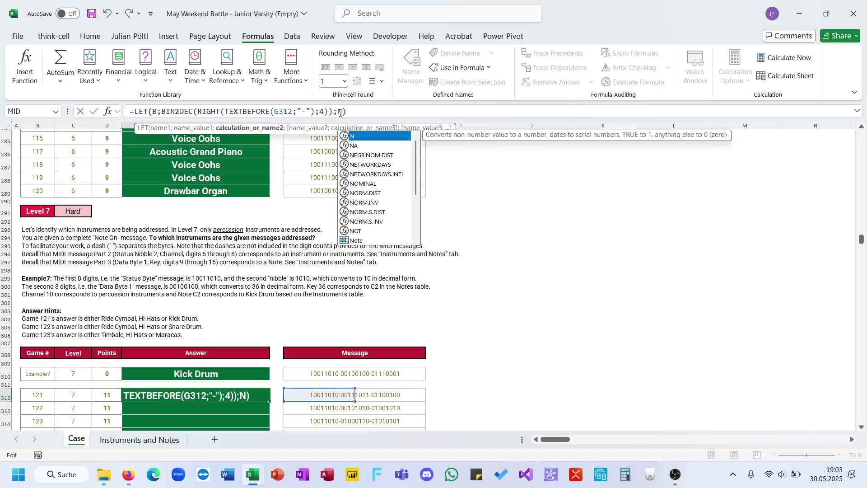
pyautogui.write(';')
pyautogui.moveTo(333, 112); pyautogui.dragTo(163, 112)
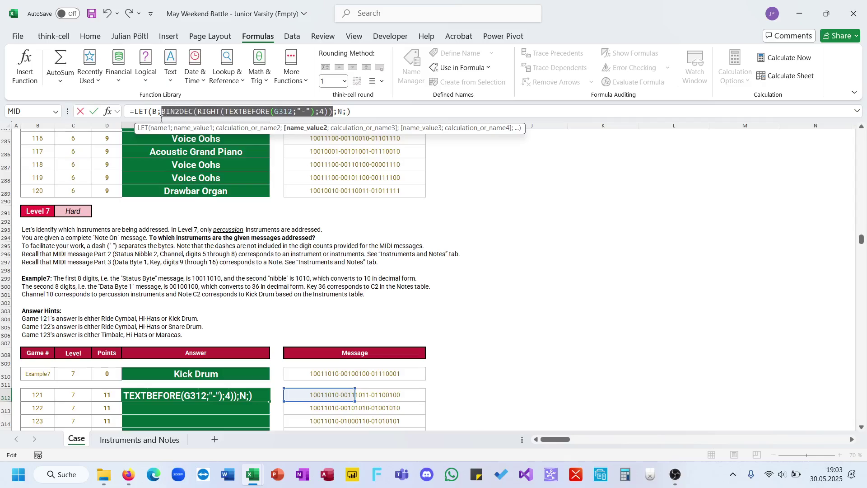
pyautogui.click(348, 112)
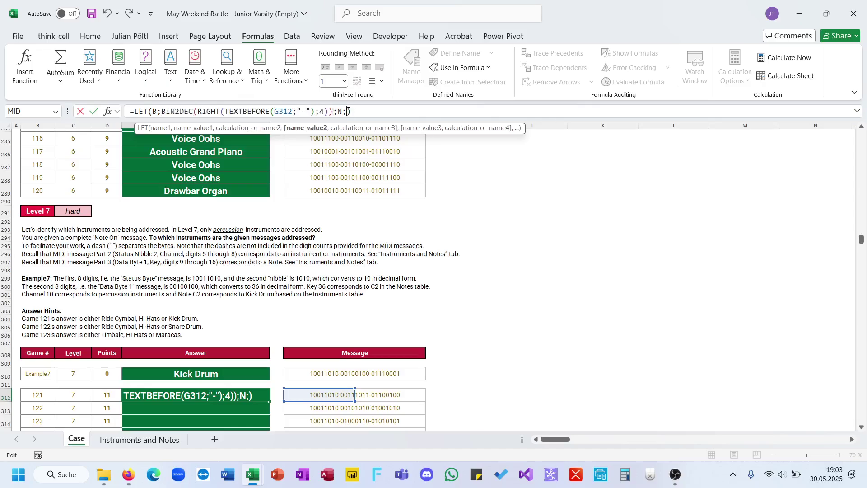
pyautogui.hotkey('ctrl', 'v')
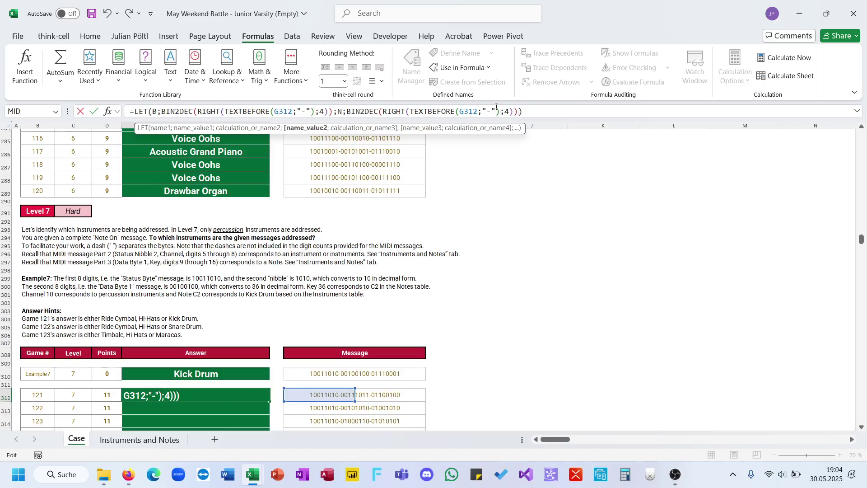
# Change N's extraction in E312 to TEXTAFTER(G312;"-";2)
pyautogui.doubleClick(422, 111)
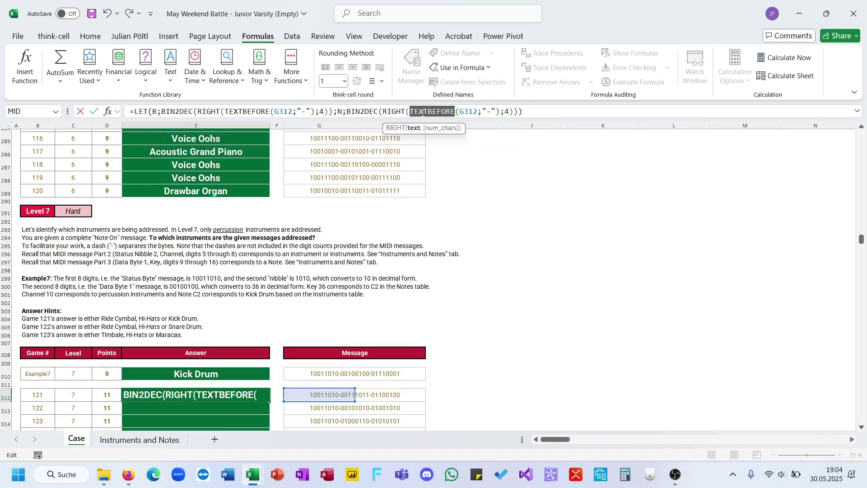
pyautogui.write('TEXTAFTER')
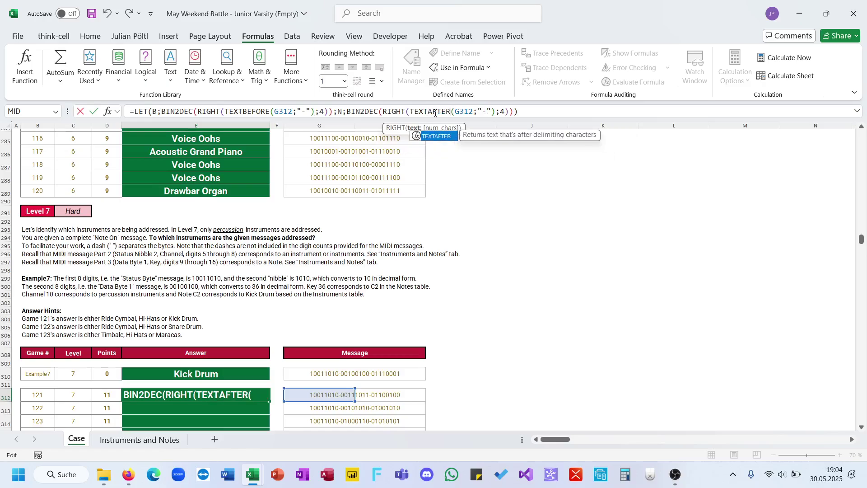
pyautogui.click(492, 112)
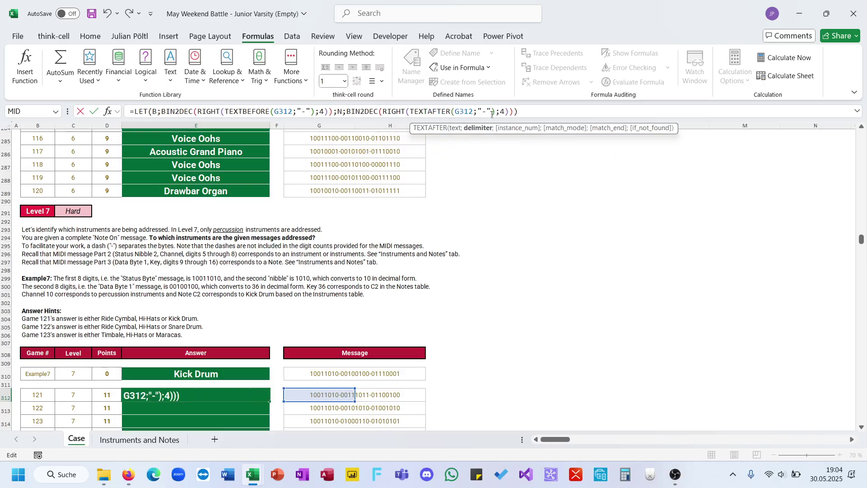
pyautogui.write(';2')
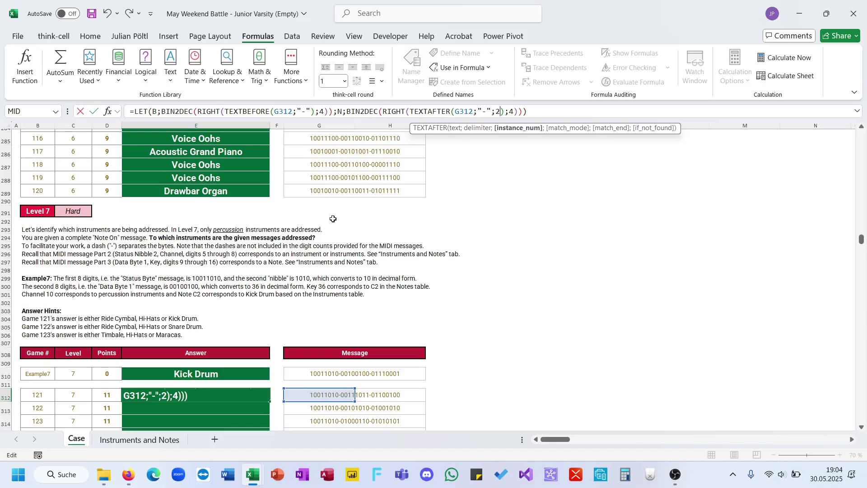
# Try to drop TEXTAFTER's instance number in E312 and extend the LET with a reference to the Instruments and Notes sheet
pyautogui.scroll(20, 333, 219)
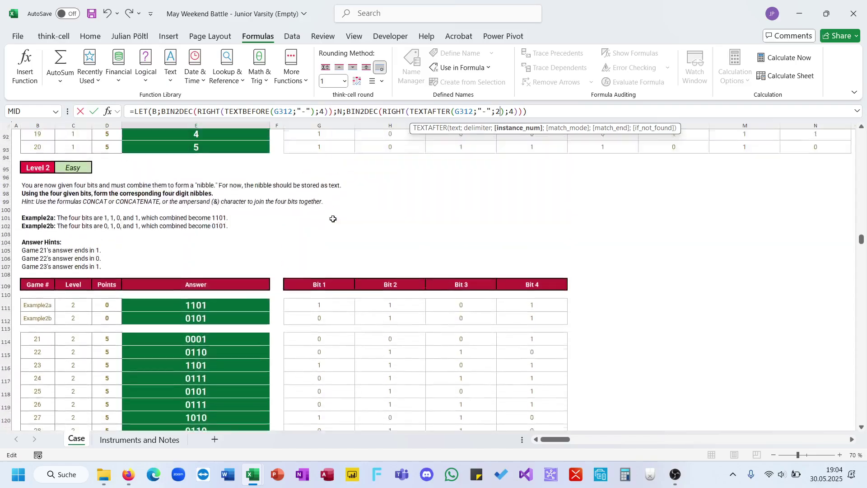
pyautogui.scroll(14, 332, 218)
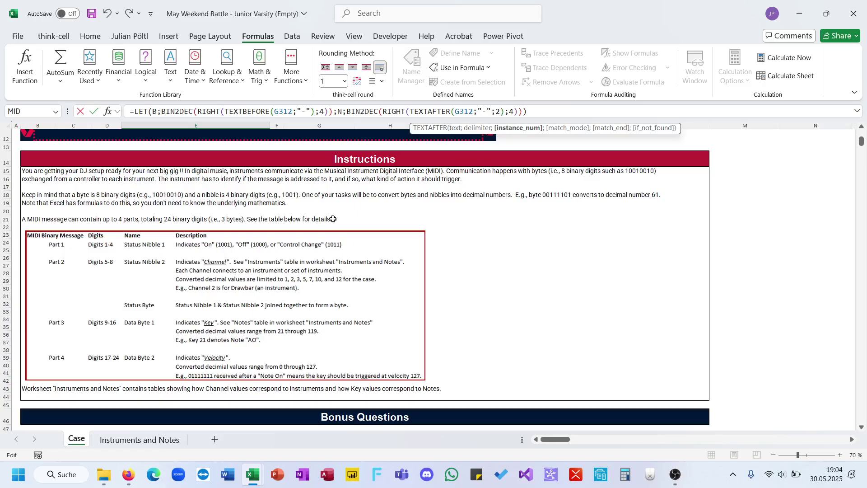
pyautogui.press('BackSpace')
pyautogui.press('Return')
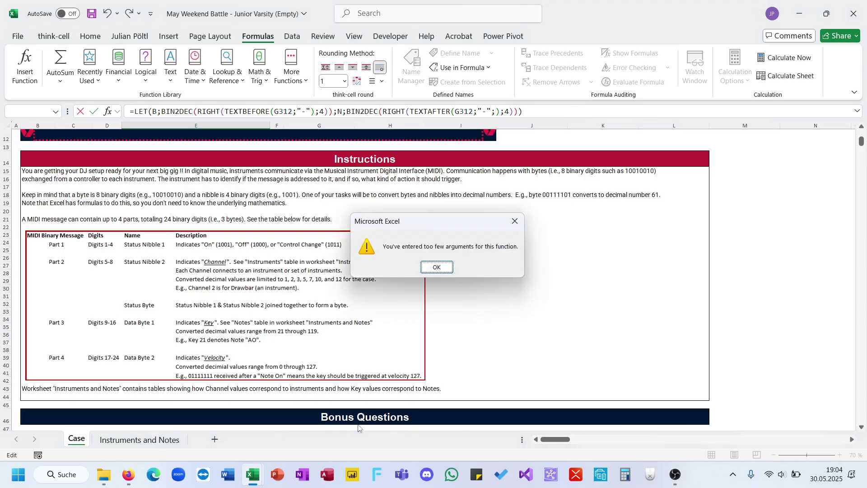
pyautogui.press('Return')
pyautogui.click(156, 440)
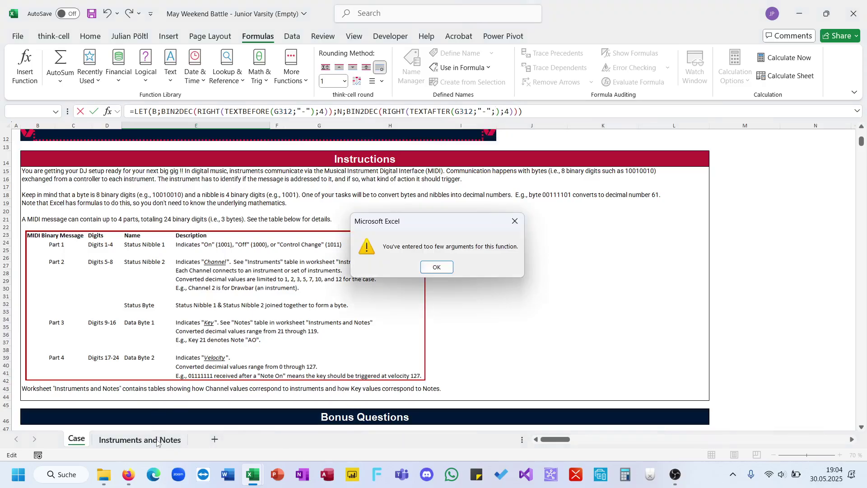
pyautogui.press('Return')
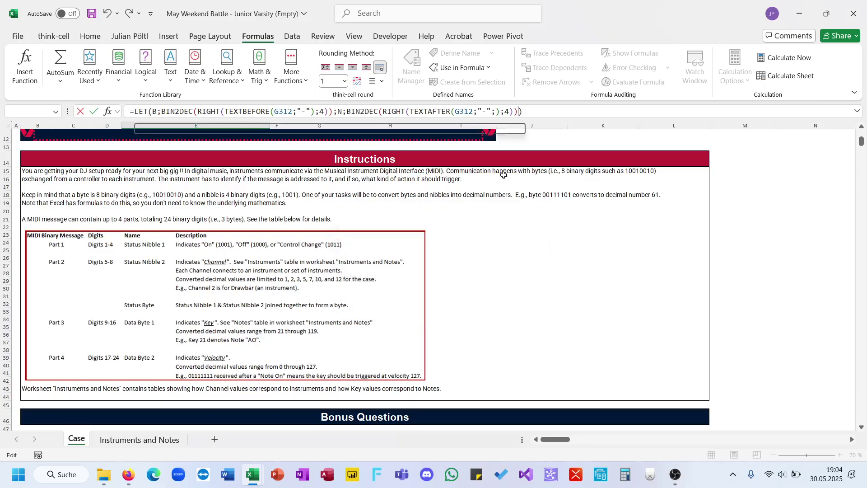
pyautogui.write(';')
pyautogui.click(155, 440)
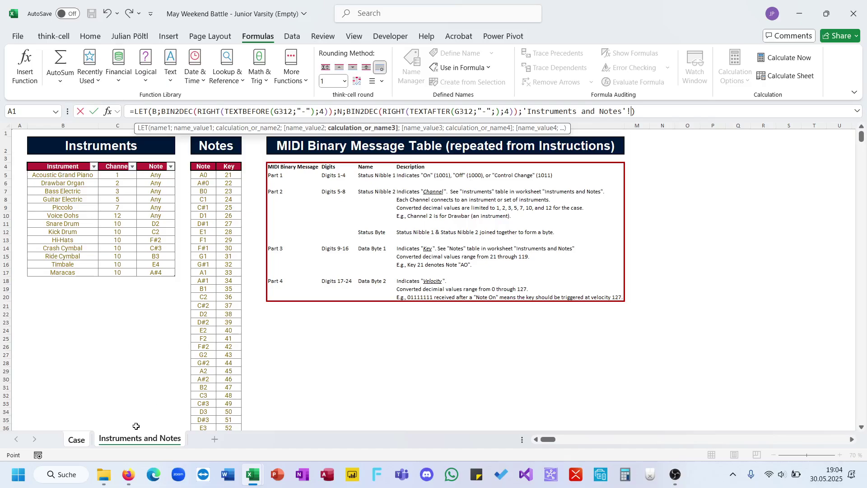
# Replace N's expression in E312 with TEXTBEFORE(TEXTAFTER(G312;"-");"-") and make N the LET's result
pyautogui.moveTo(636, 112); pyautogui.dragTo(348, 115)
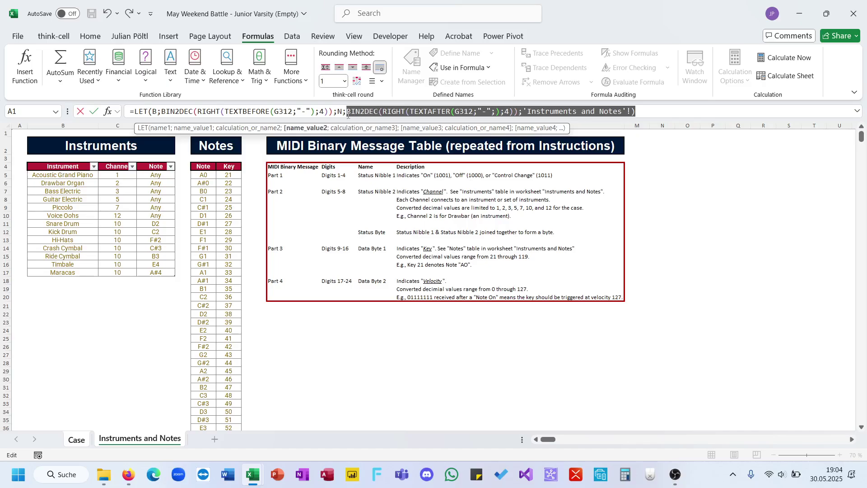
pyautogui.write('TEXTBEFORE(')
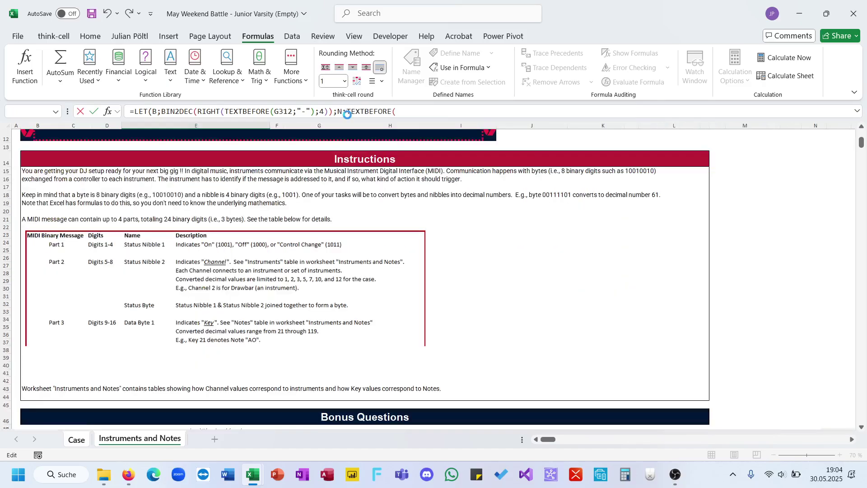
pyautogui.press('Return')
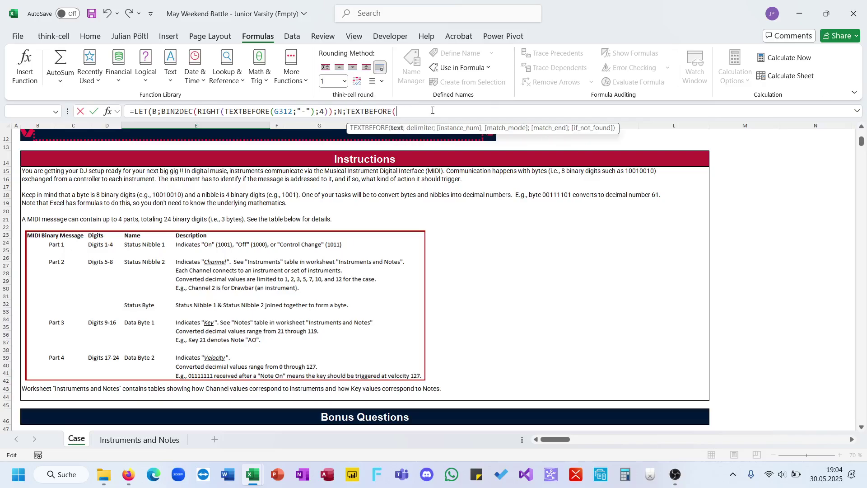
pyautogui.write('TEXTAFTER(')
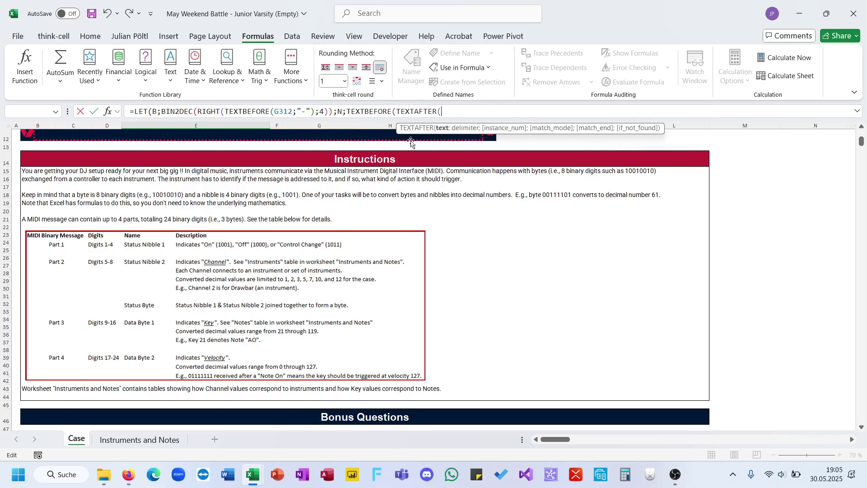
pyautogui.scroll(-20, 411, 142)
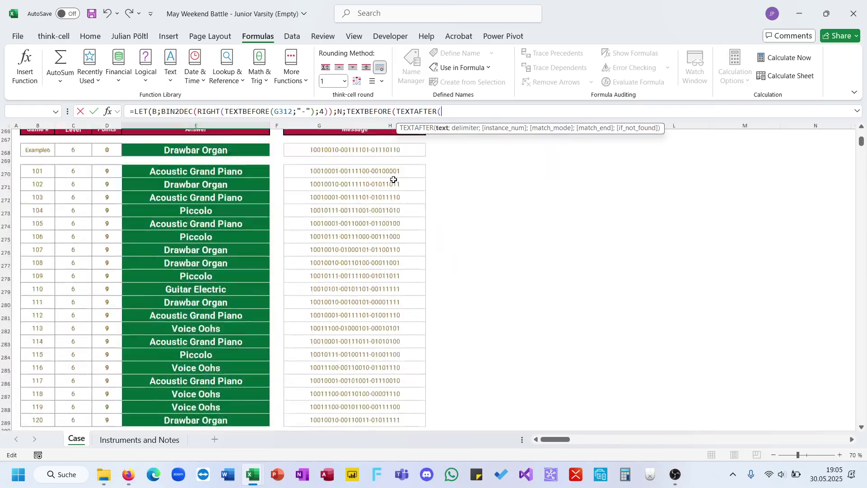
pyautogui.scroll(-13, 394, 179)
pyautogui.click(327, 192)
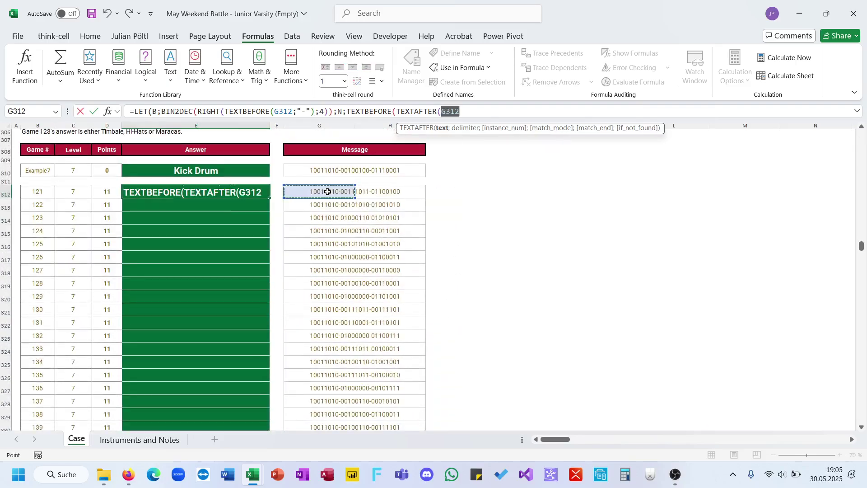
pyautogui.write(';"-")')
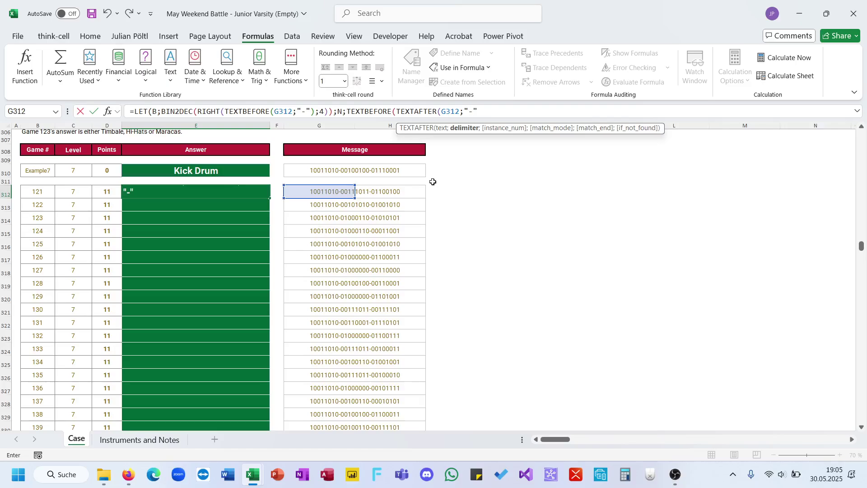
pyautogui.write(';')
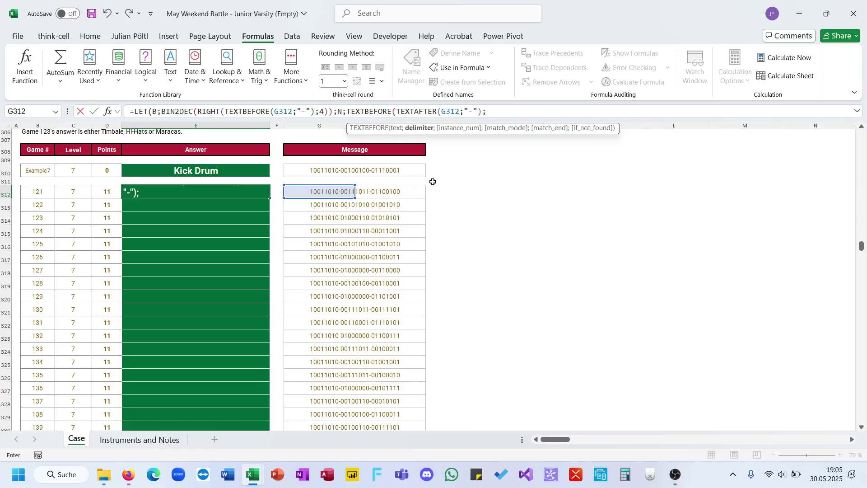
pyautogui.write('"-");N')
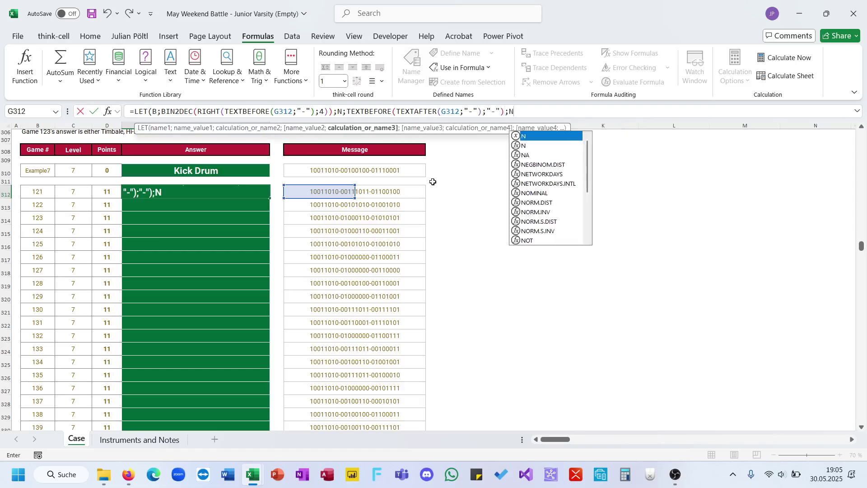
# Wrap N's TEXTBEFORE expression in BIN2DEC and commit the E312 formula with its closing parenthesis
pyautogui.click(348, 111)
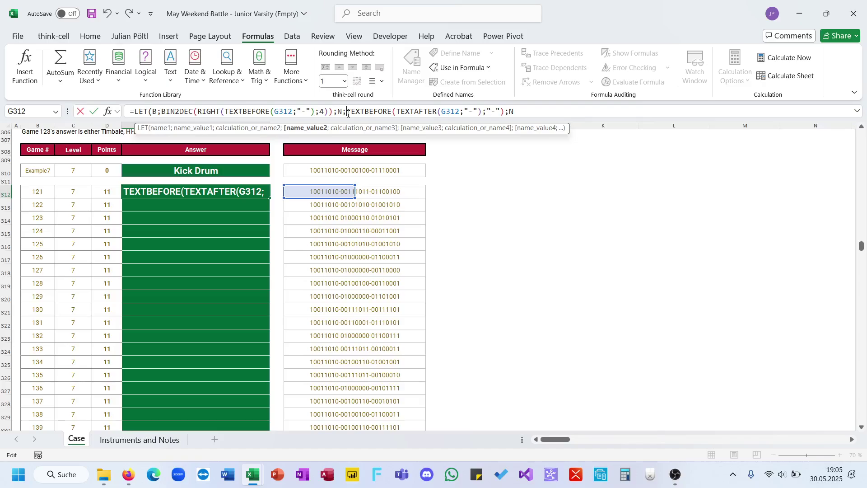
pyautogui.write('BIN2DEC(')
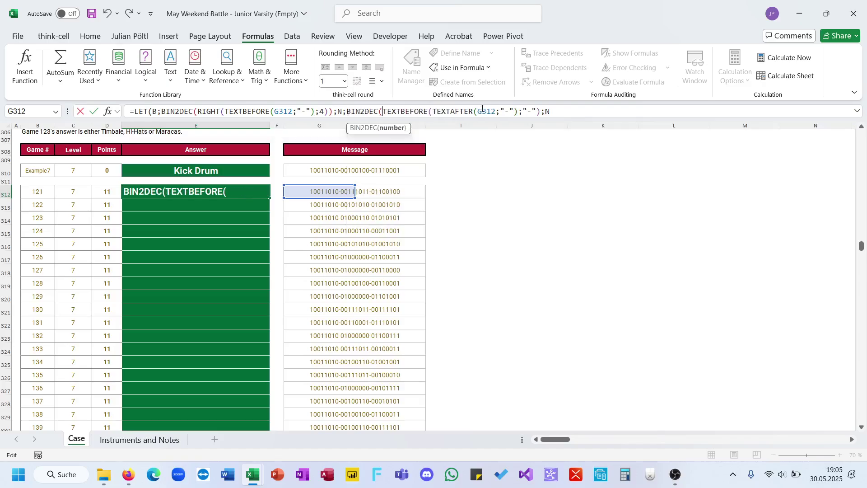
pyautogui.click(540, 111)
pyautogui.write(')')
pyautogui.press('Return')
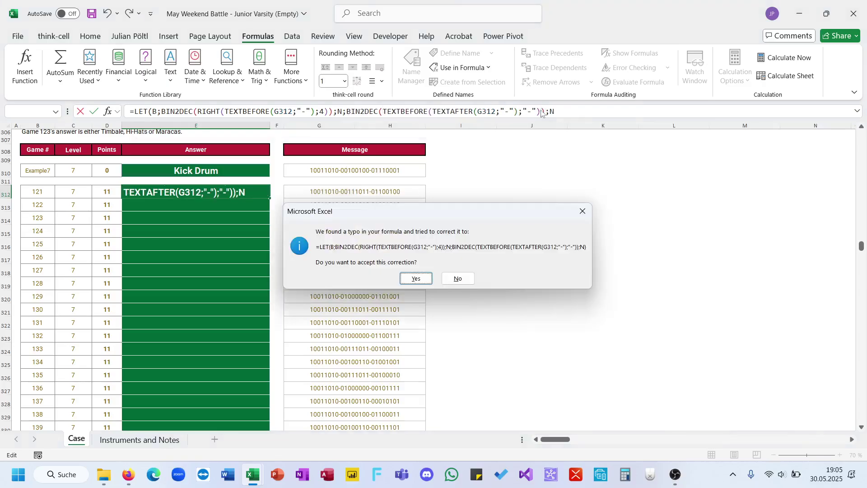
pyautogui.press('Return')
pyautogui.press('Up')
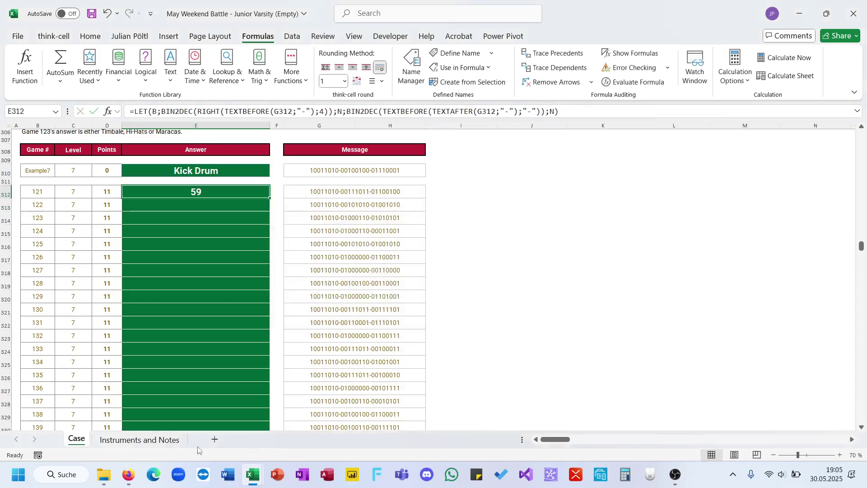
# Check the Notes table's key column, then open an XLOOKUP around N's BIN2DEC expression in E312 and remove the final N
pyautogui.click(179, 445)
pyautogui.click(229, 297)
pyautogui.hotkey('ctrl', 'Down')
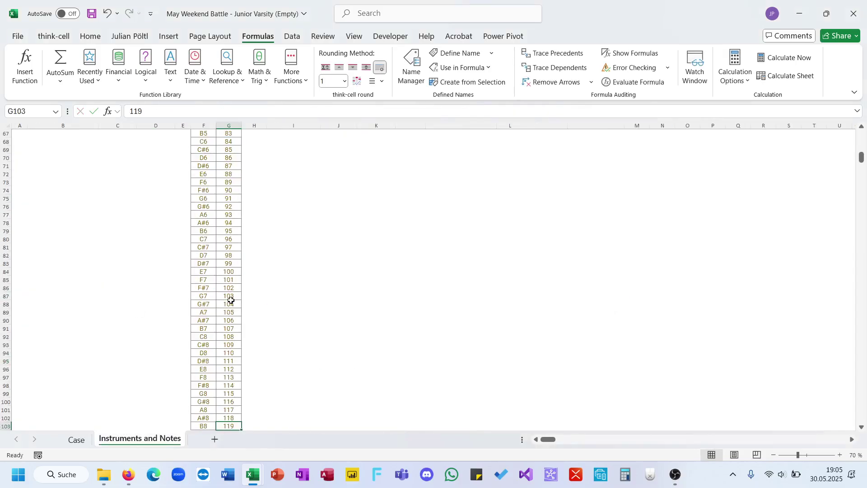
pyautogui.hotkey('ctrl', 'Up')
pyautogui.click(77, 439)
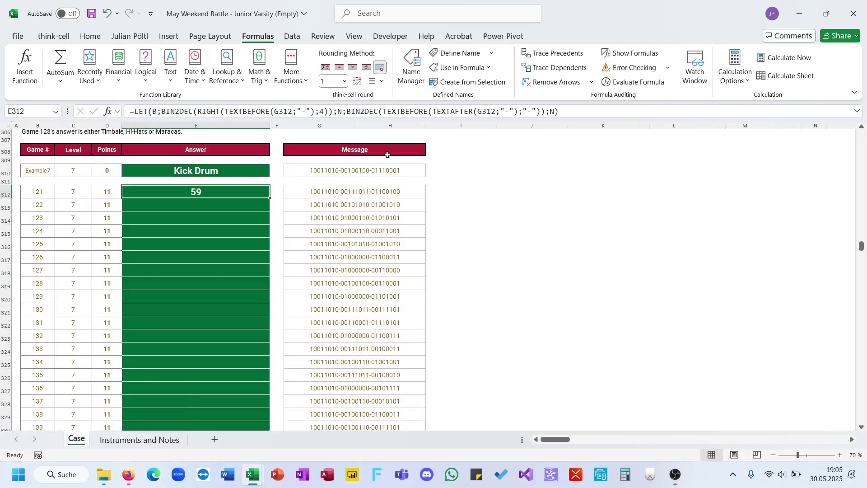
pyautogui.click(346, 110)
pyautogui.write('XLOOKUP(')
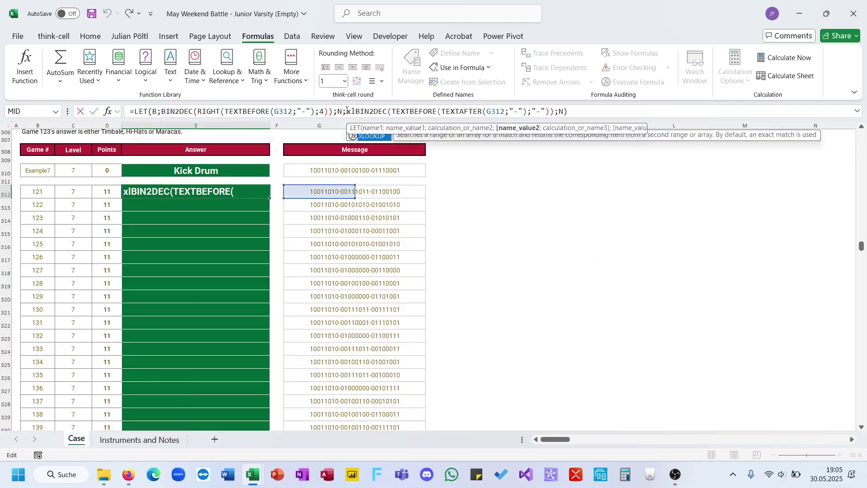
pyautogui.click(627, 112)
pyautogui.press('BackSpace')
pyautogui.press('BackSpace')
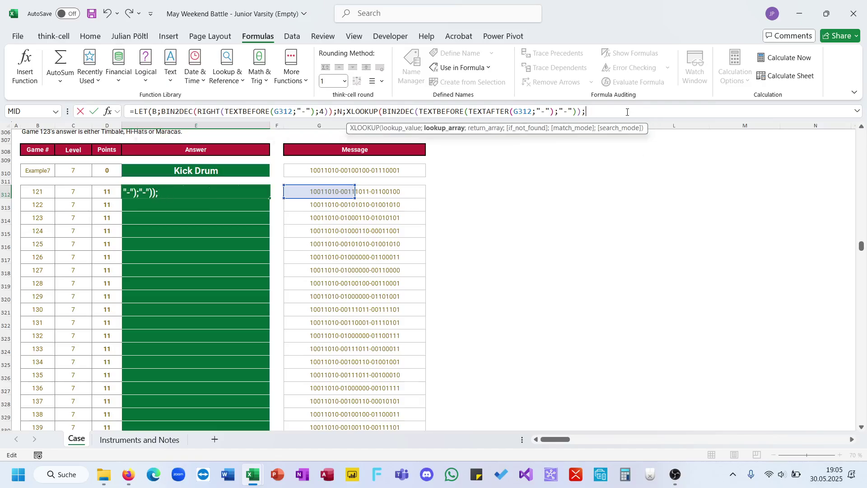
# Complete N's XLOOKUP in E312 with Key as the lookup array and Note as the return array
pyautogui.write('Key')
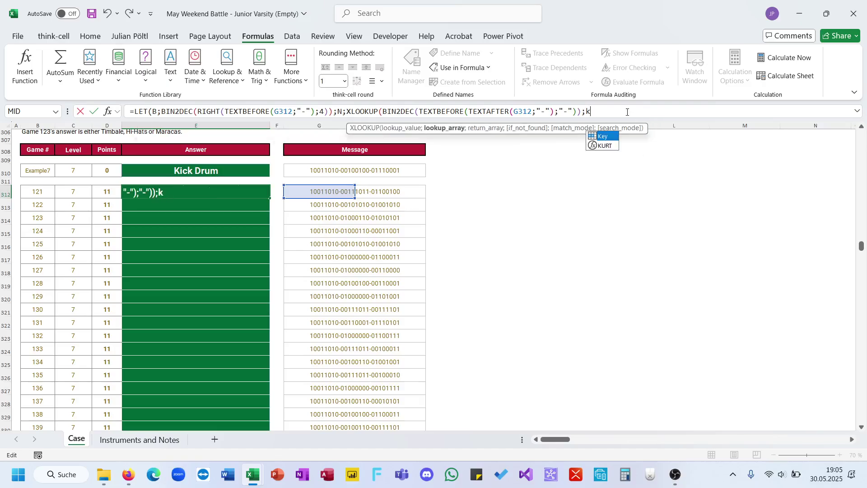
pyautogui.write(';n')
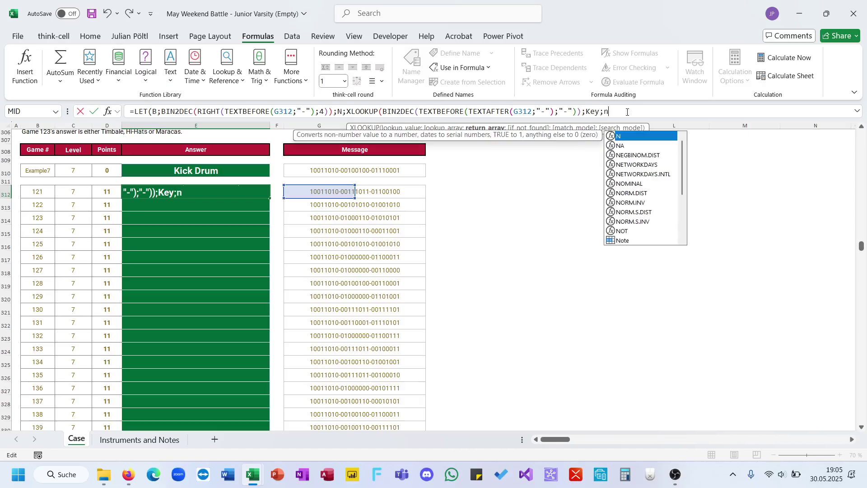
pyautogui.write('o')
pyautogui.press('Down')
pyautogui.press('Down')
pyautogui.press('Down')
pyautogui.press('Down')
pyautogui.press('Down')
pyautogui.press('Down')
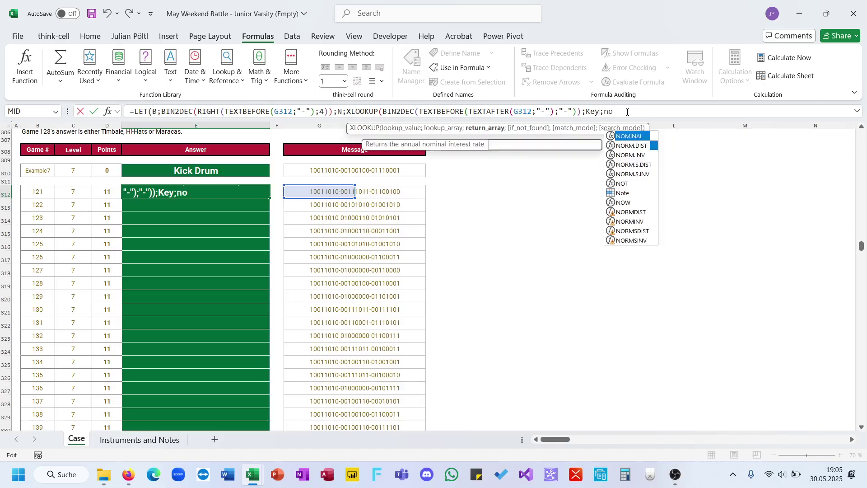
pyautogui.press('Tab')
pyautogui.write('=')
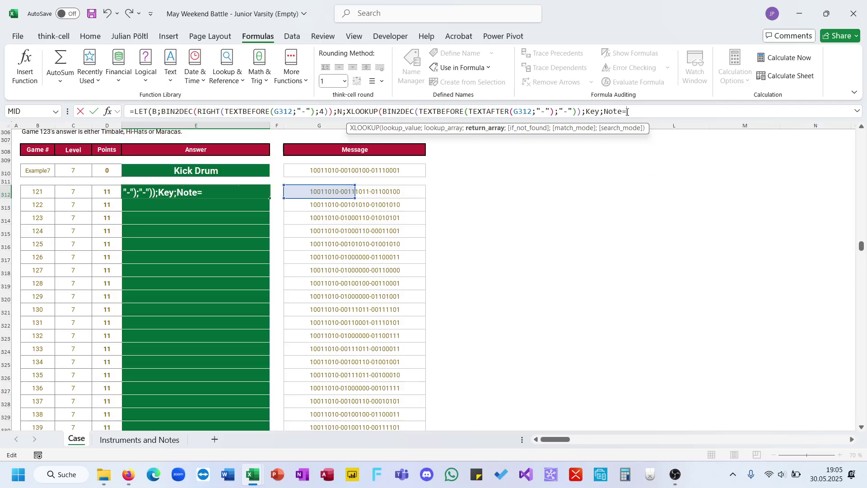
pyautogui.press('BackSpace')
pyautogui.write(');')
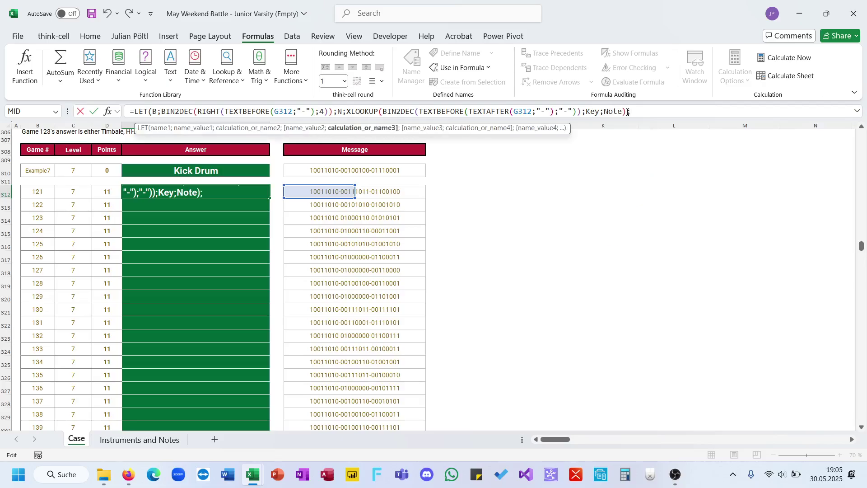
# Begin the LET's calculation in E312 with an IF testing B=10 that returns an XLOOKUP of N
pyautogui.write('If(B')
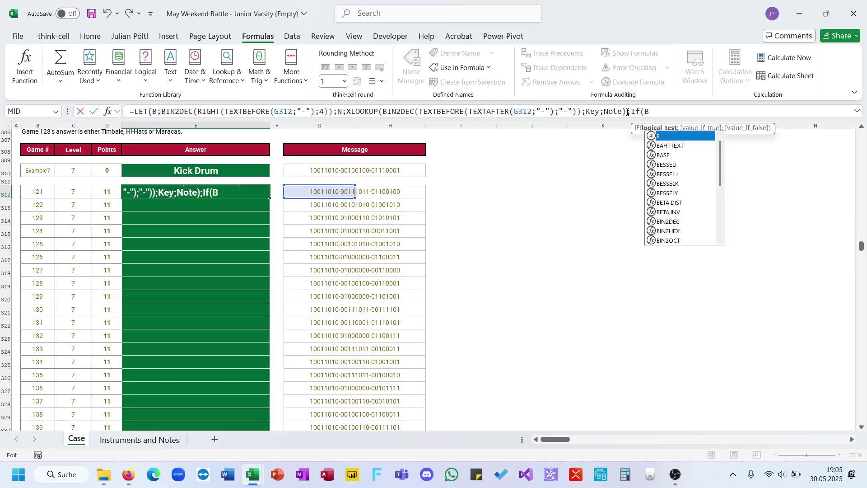
pyautogui.write('=10;')
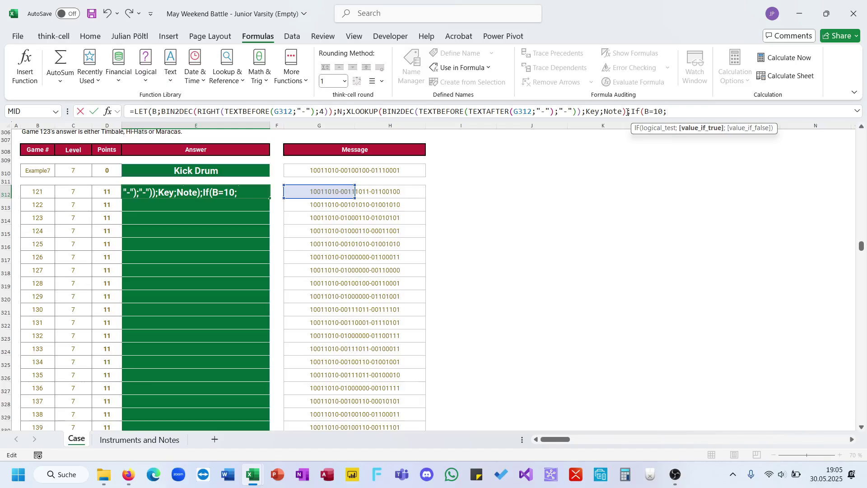
pyautogui.write('XLOOKUP(')
pyautogui.write('N,')
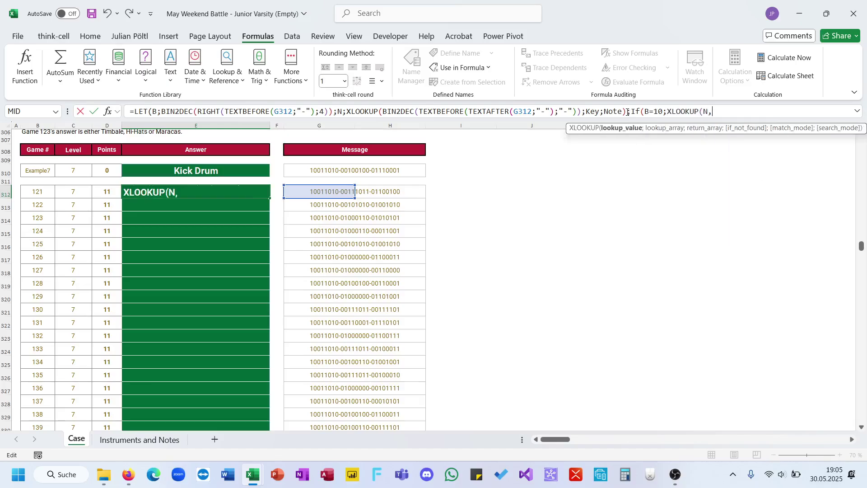
pyautogui.press('BackSpace')
# Set Instr[Note] as the lookup array of the XLOOKUP of N in E312's IF
pyautogui.write(';in')
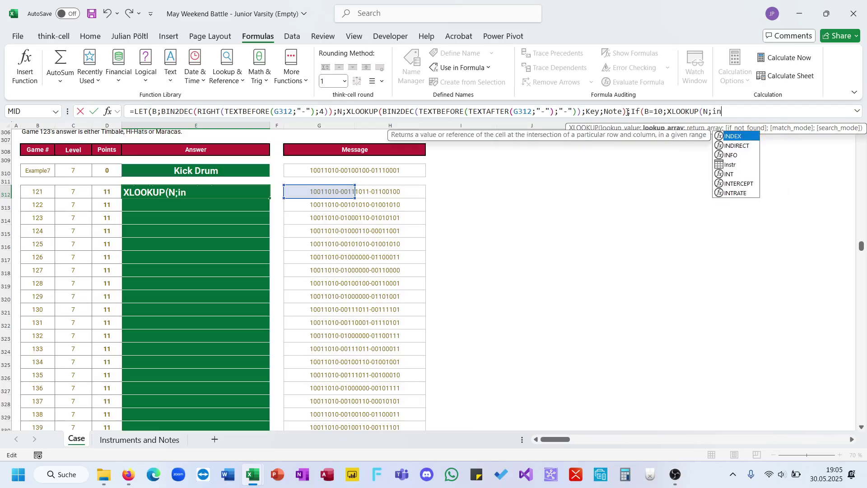
pyautogui.press('Tab')
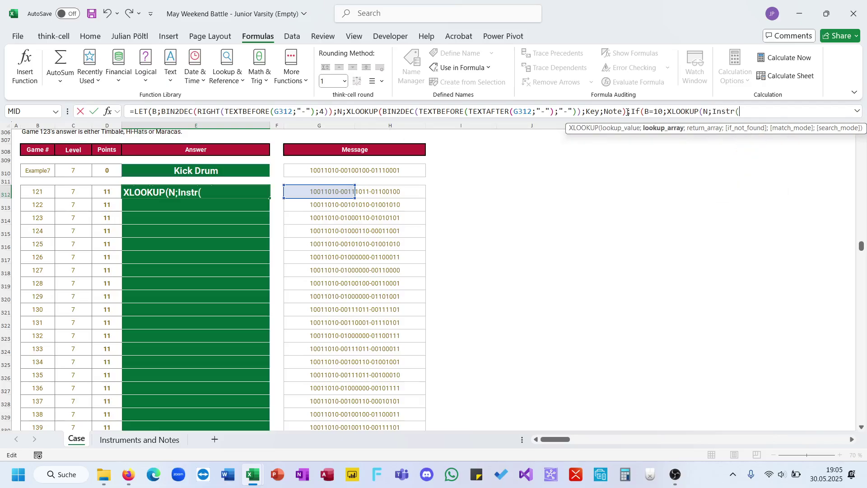
pyautogui.press('BackSpace')
pyautogui.write('[')
pyautogui.press('Down')
pyautogui.press('Down')
pyautogui.press('Down')
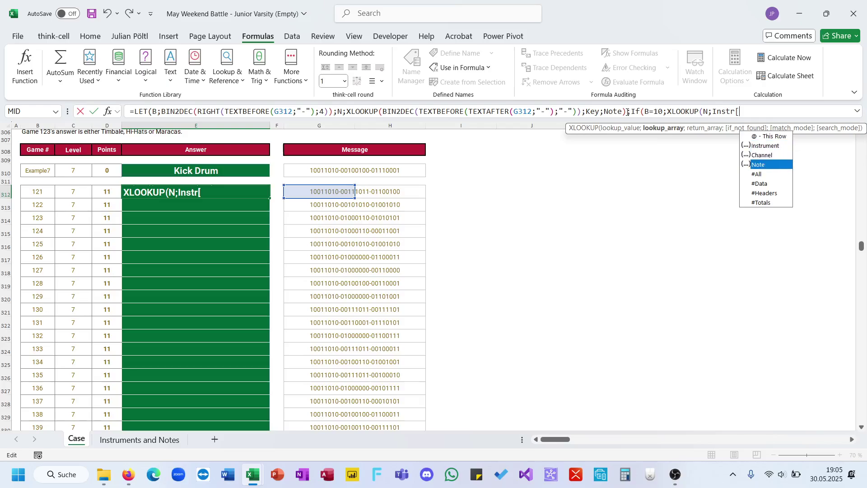
pyautogui.press('Tab')
# Set Instr[Instrument] as the return array of the XLOOKUP of N in E312 and close that lookup
pyautogui.write('];in')
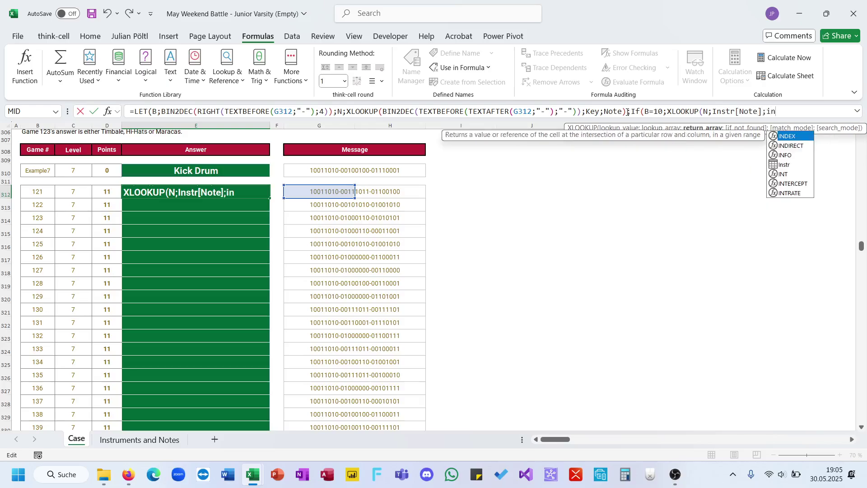
pyautogui.press('Down')
pyautogui.press('Down')
pyautogui.press('Down')
pyautogui.press('Tab')
pyautogui.write('[')
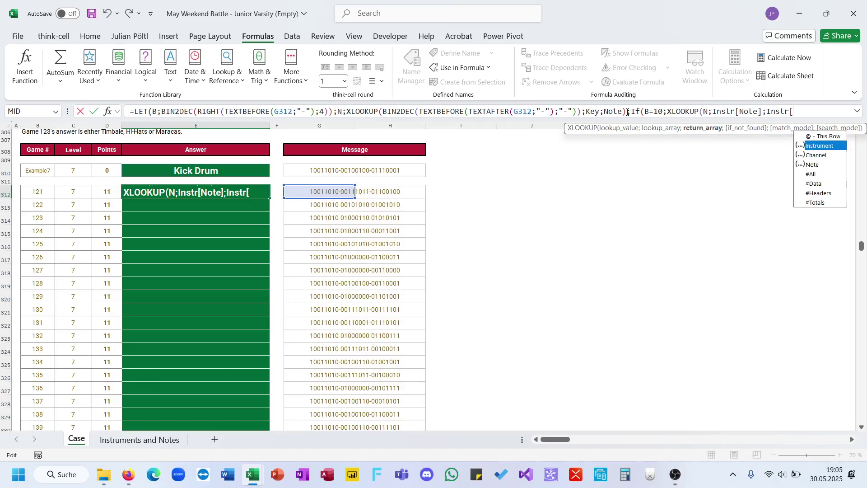
pyautogui.press('Tab')
pyautogui.write(']')
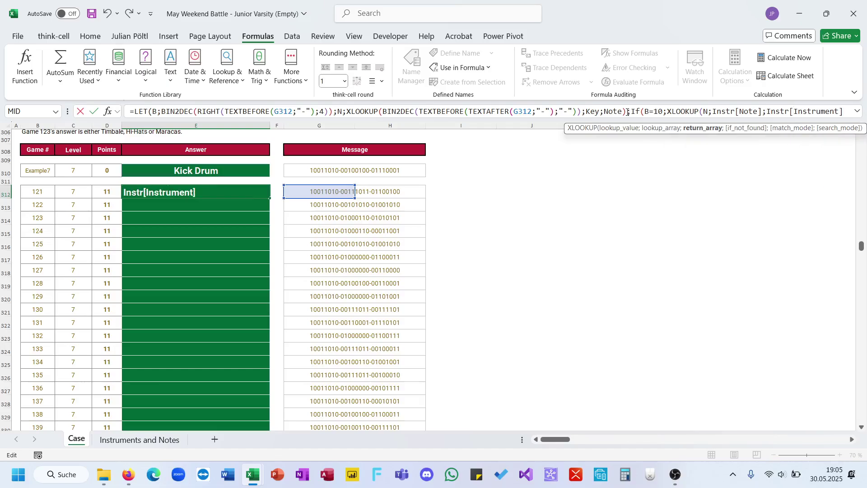
pyautogui.write(');')
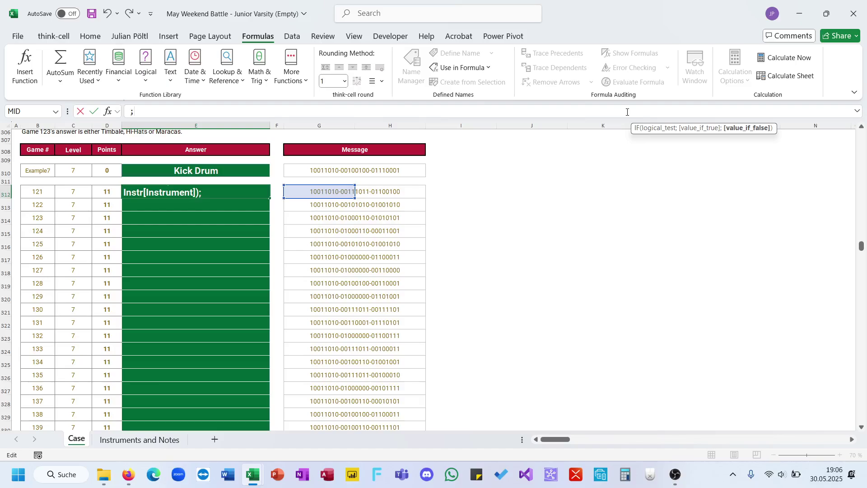
# Add an XLOOKUP of B with Instr[Channel] as the lookup array for the IF's false result in E312
pyautogui.hotkey('ctrl', 'shift', 'u')
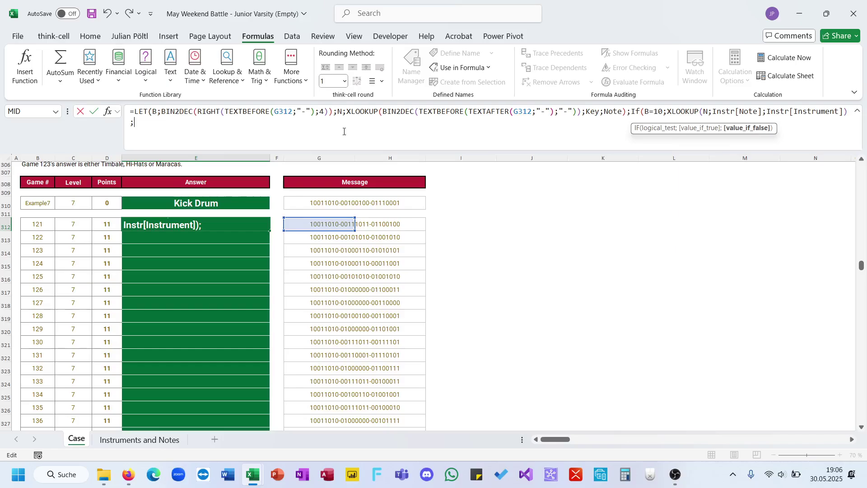
pyautogui.write('xl')
pyautogui.press('Tab')
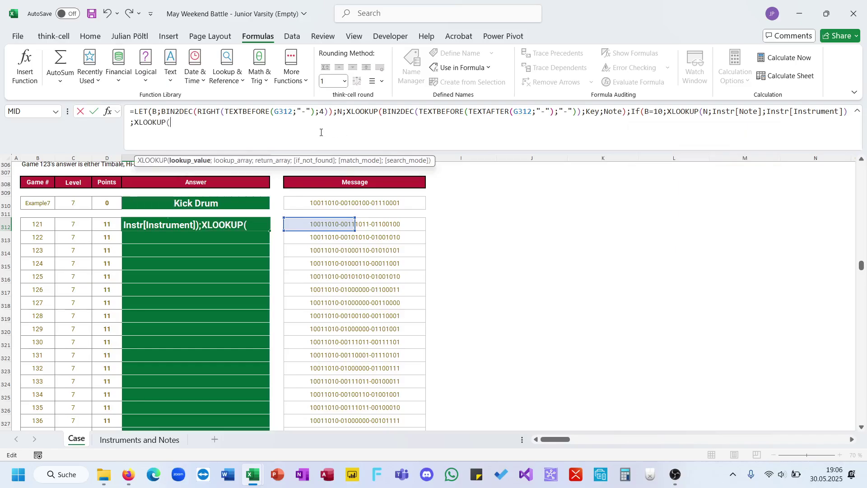
pyautogui.write('B;ins')
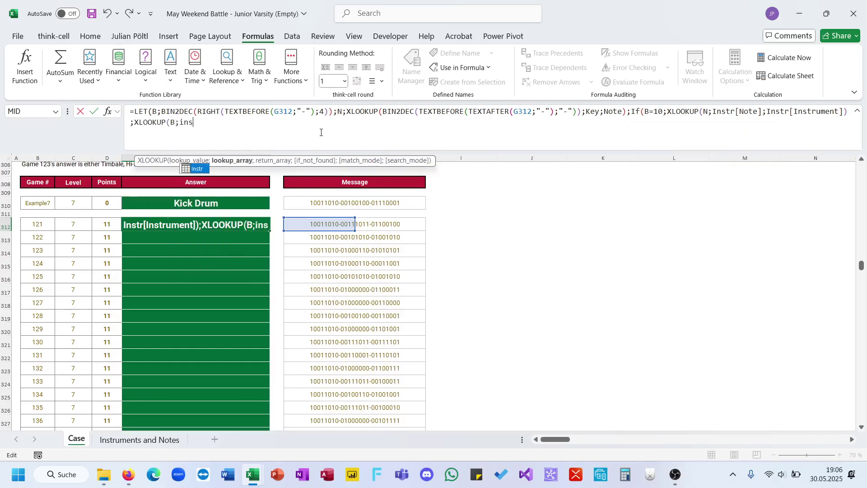
pyautogui.press('Tab')
pyautogui.write('[')
pyautogui.press('Down')
pyautogui.press('Down')
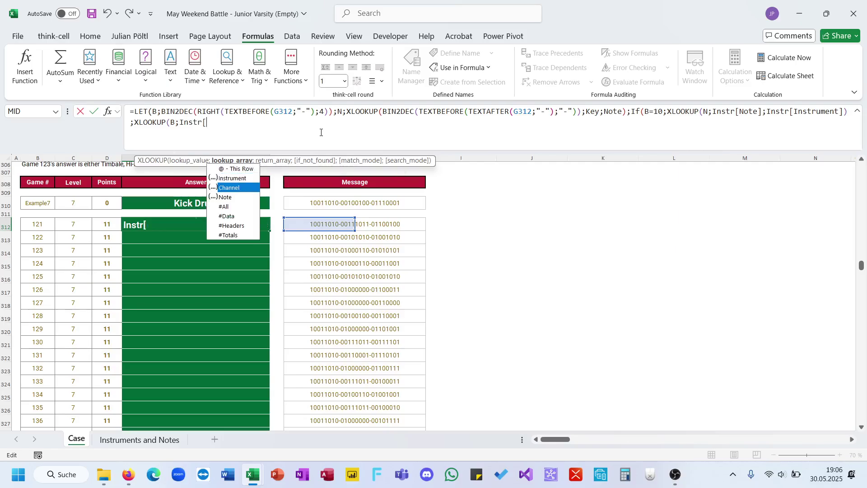
pyautogui.press('Down')
pyautogui.press('Up')
pyautogui.press('Tab')
pyautogui.write(';')
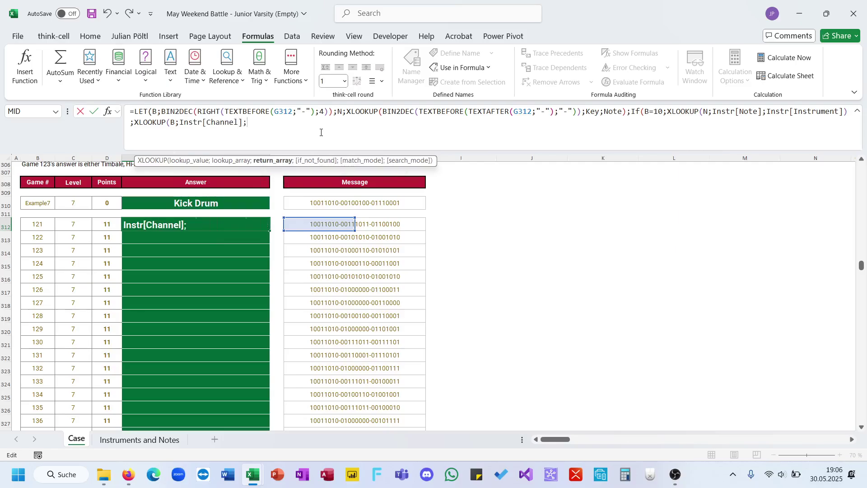
# Return Instr[Instrument] from the XLOOKUP of B and commit the completed LET formula in E312
pyautogui.write('ins')
pyautogui.press('Tab')
pyautogui.write('[')
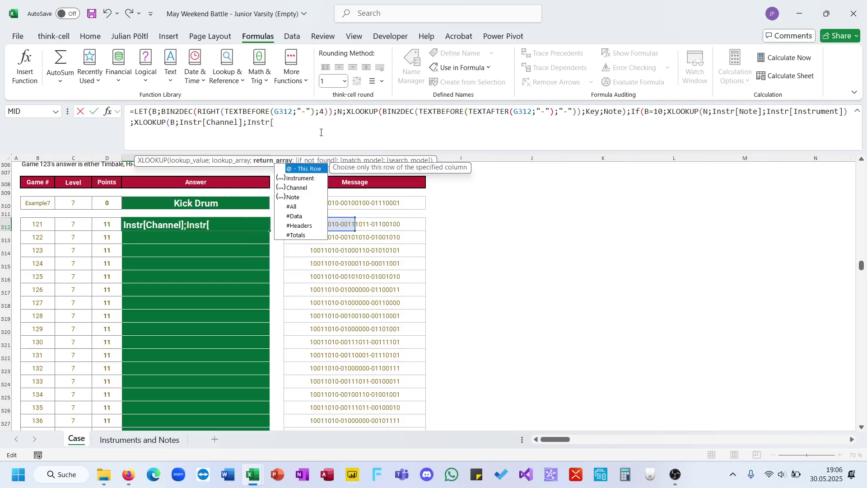
pyautogui.press('Down')
pyautogui.press('Tab')
pyautogui.write('))')
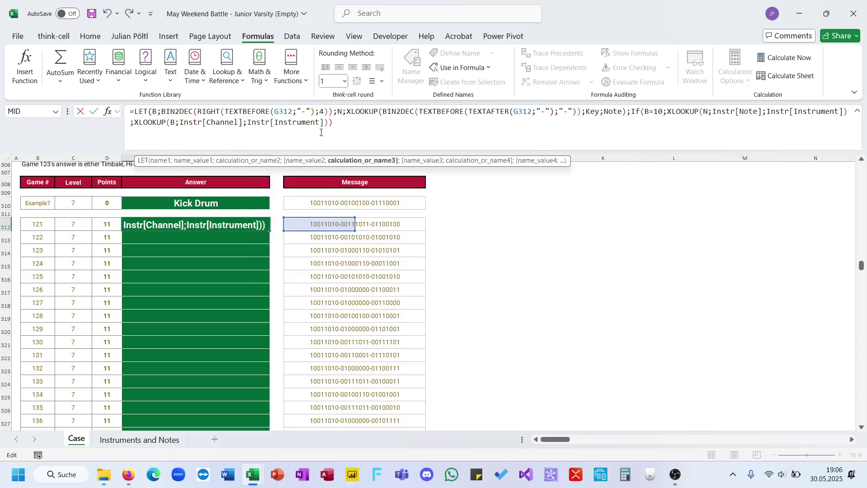
pyautogui.hotkey('ctrl', 'Return')
# Fill the E312 formula down the Level 7 answers for games 122 to 140 and check the first filled cells
pyautogui.hotkey('ctrl', 'c')
pyautogui.scroll(1, 219, 282)
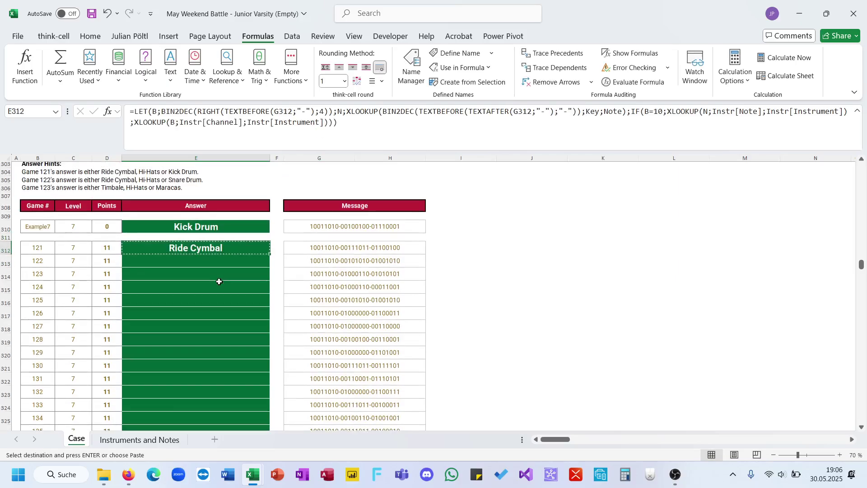
pyautogui.click(193, 228)
pyautogui.click(224, 247)
pyautogui.press('Escape')
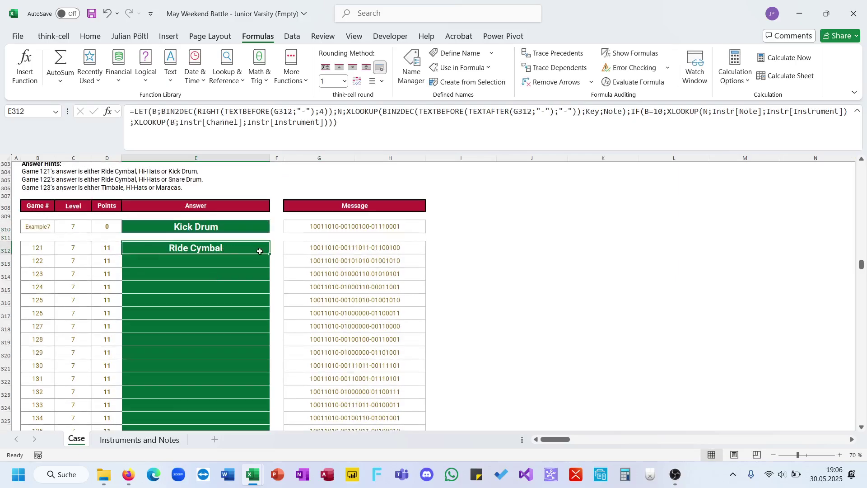
pyautogui.doubleClick(269, 253)
pyautogui.click(213, 262)
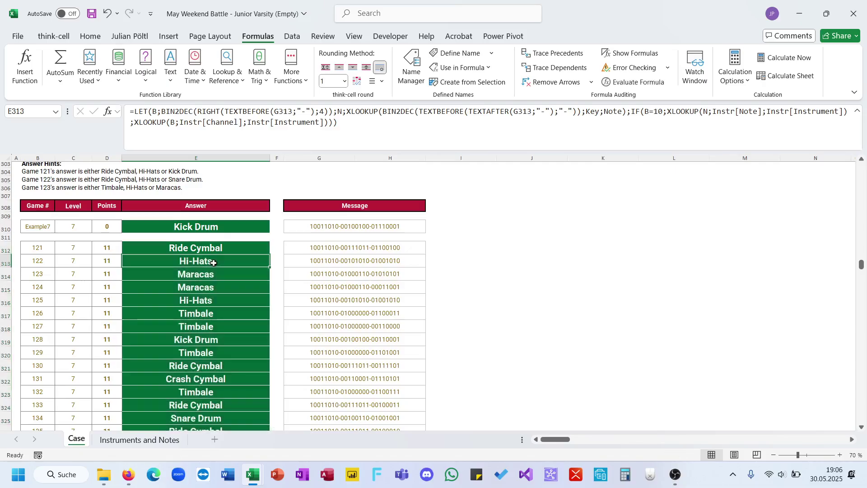
pyautogui.click(215, 277)
# Examine the five bonus questions near the start of the Case sheet and the Level 1 data they relate to
pyautogui.scroll(20, 216, 277)
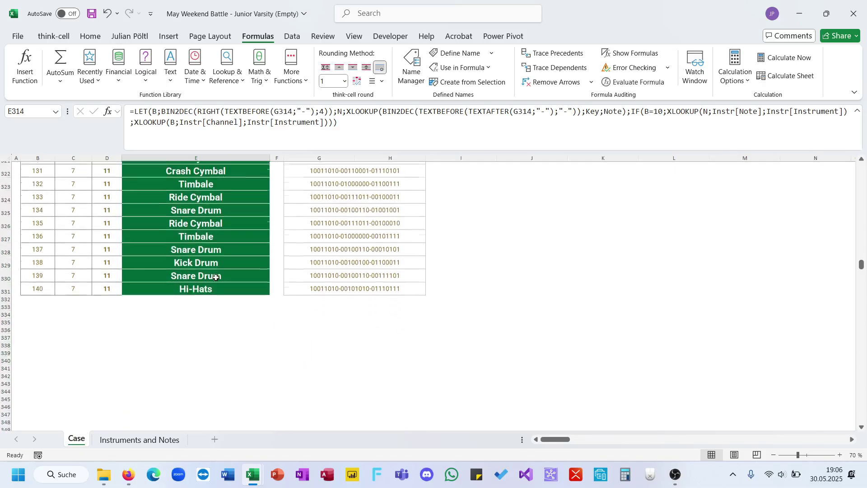
pyautogui.scroll(20, 216, 277)
pyautogui.scroll(-8, 216, 278)
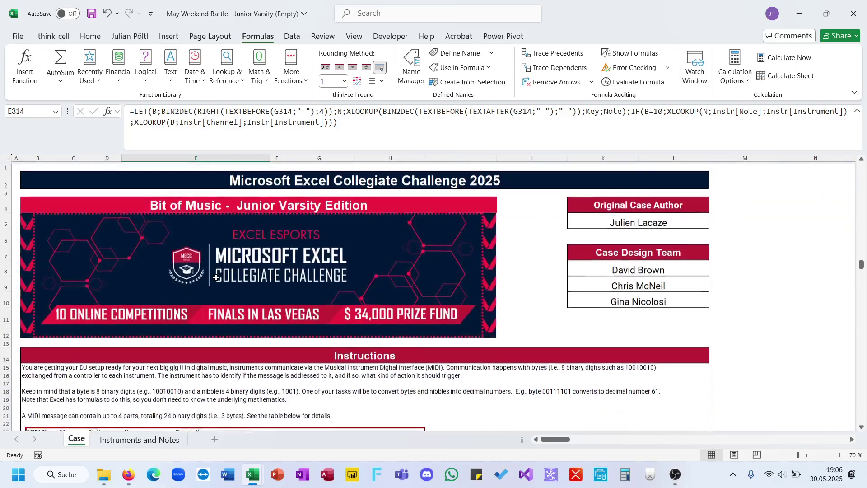
pyautogui.scroll(1, 216, 278)
pyautogui.scroll(-2, 216, 278)
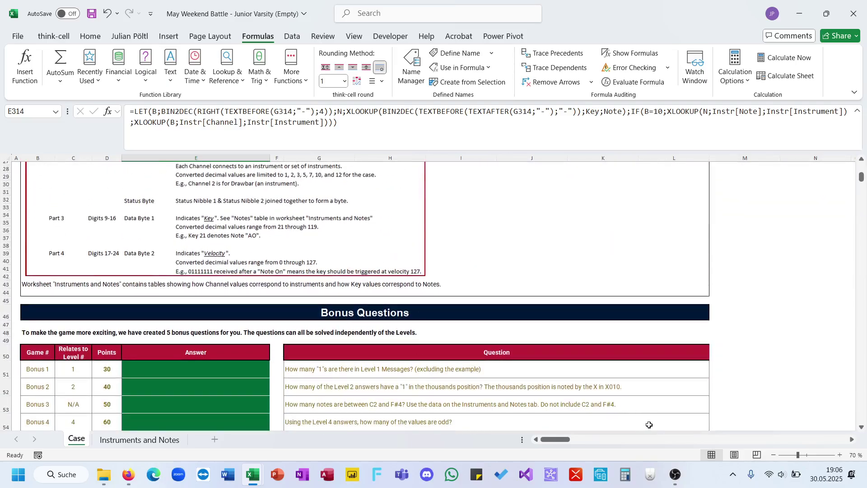
pyautogui.click(675, 475)
pyautogui.click(675, 475)
pyautogui.scroll(-4, 367, 344)
pyautogui.scroll(-3, 368, 344)
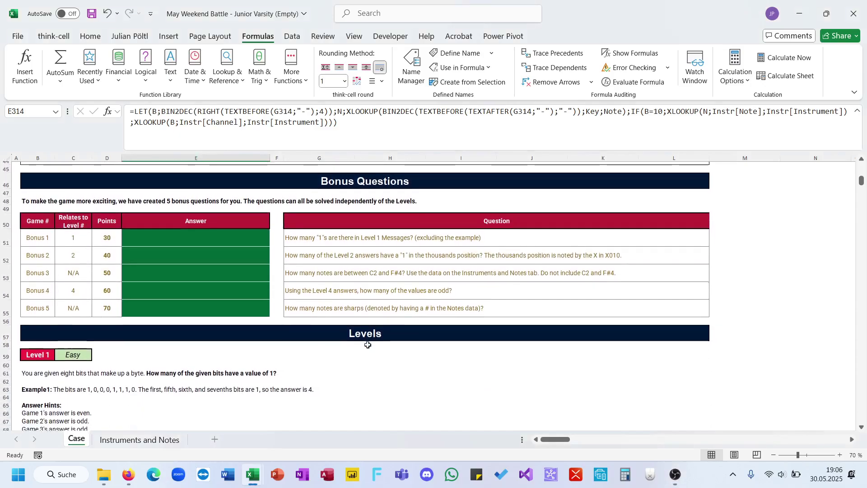
pyautogui.scroll(-2, 368, 344)
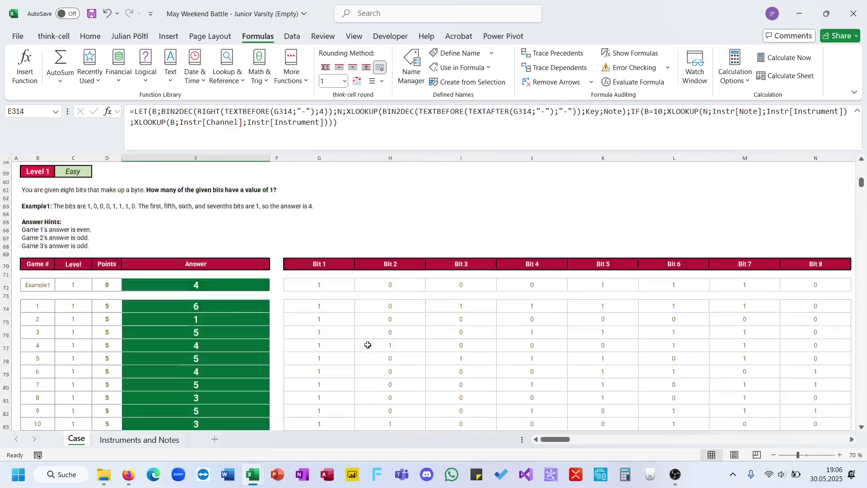
pyautogui.scroll(3, 368, 344)
pyautogui.scroll(1, 368, 345)
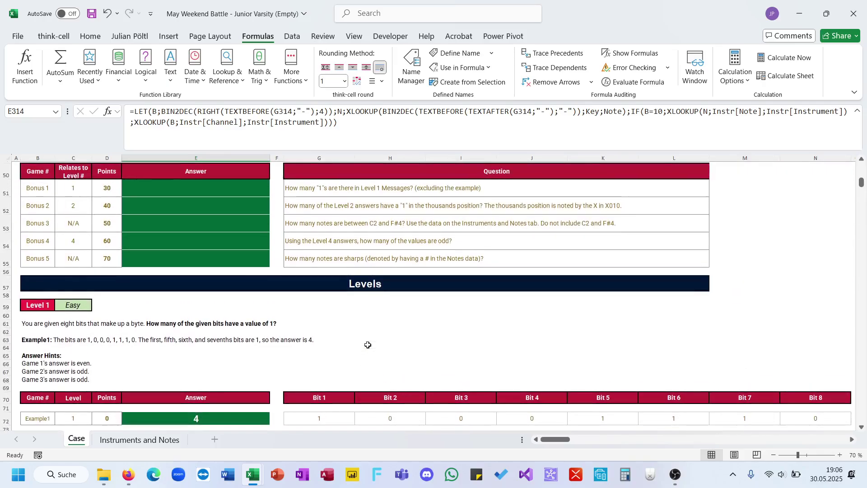
# Answer Bonus 1 in E51 with a SUM of the Level 1 bits in G74:N93
pyautogui.click(251, 186)
pyautogui.write('0sa')
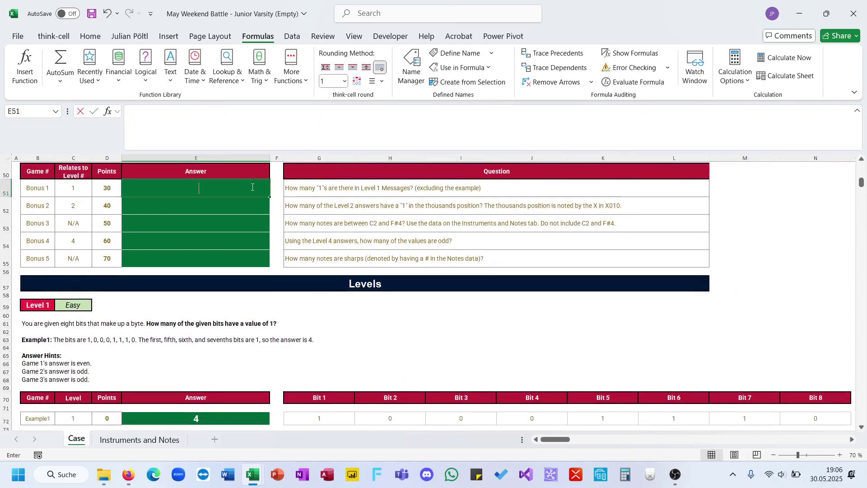
pyautogui.press('BackSpace')
pyautogui.press('BackSpace')
pyautogui.press('BackSpace')
pyautogui.write('=s')
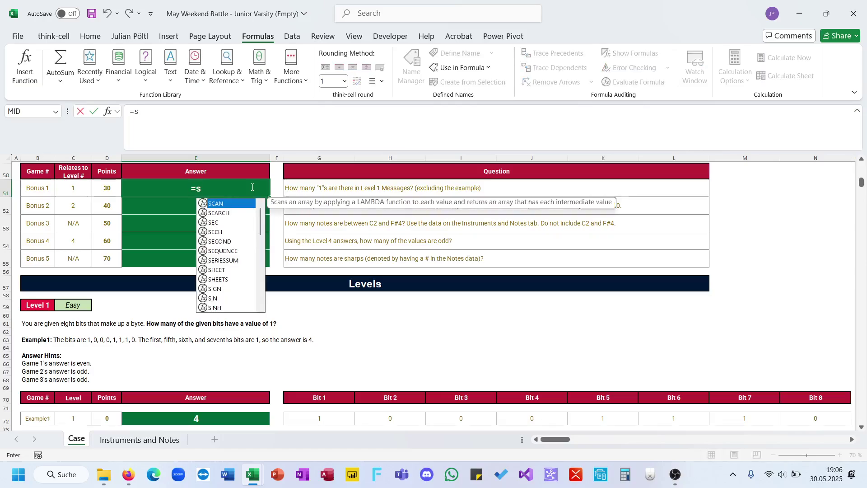
pyautogui.press('Tab')
pyautogui.scroll(-1, 307, 287)
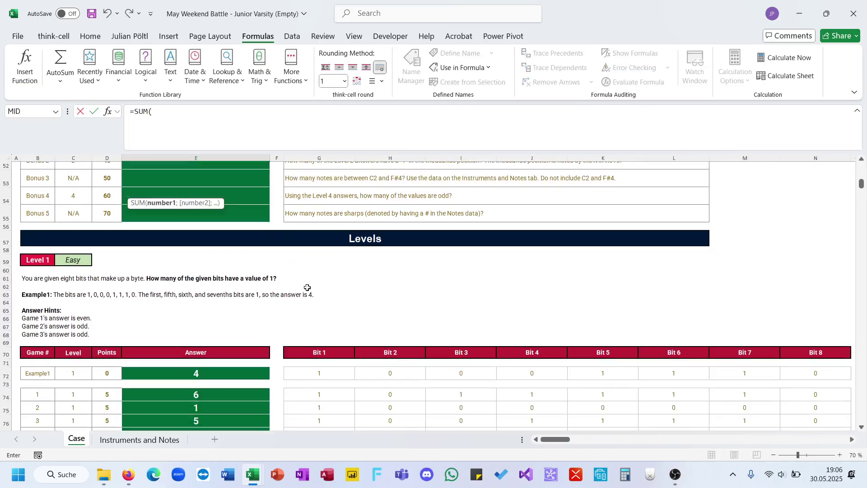
pyautogui.click(326, 394)
pyautogui.hotkey('ctrl', 'shift', 'Right')
pyautogui.hotkey('ctrl', 'shift', 'Down')
pyautogui.press('Return')
pyautogui.press('Up')
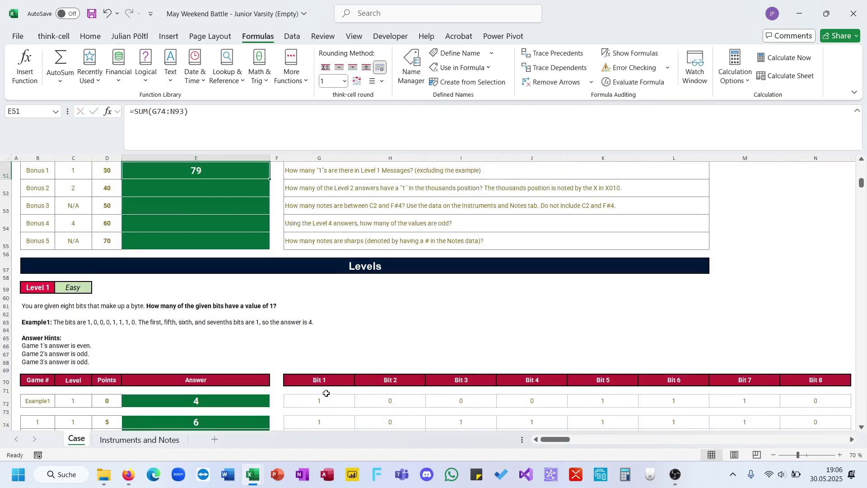
pyautogui.press('Down')
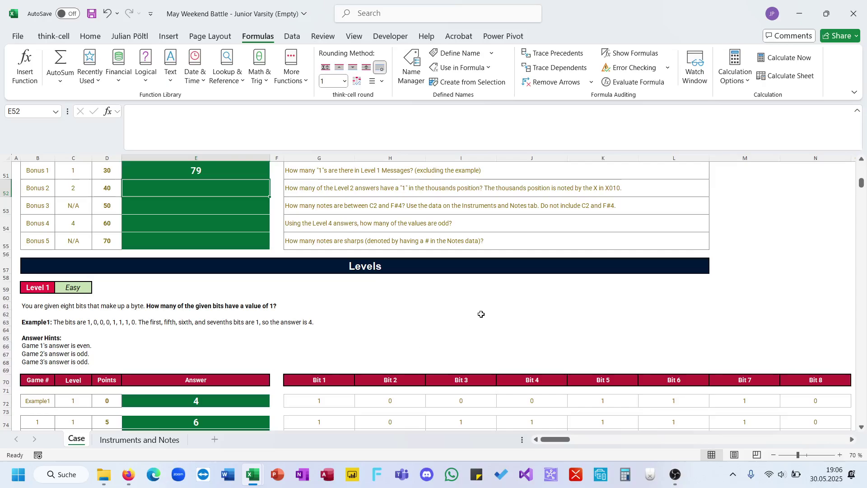
pyautogui.scroll(-5, 481, 314)
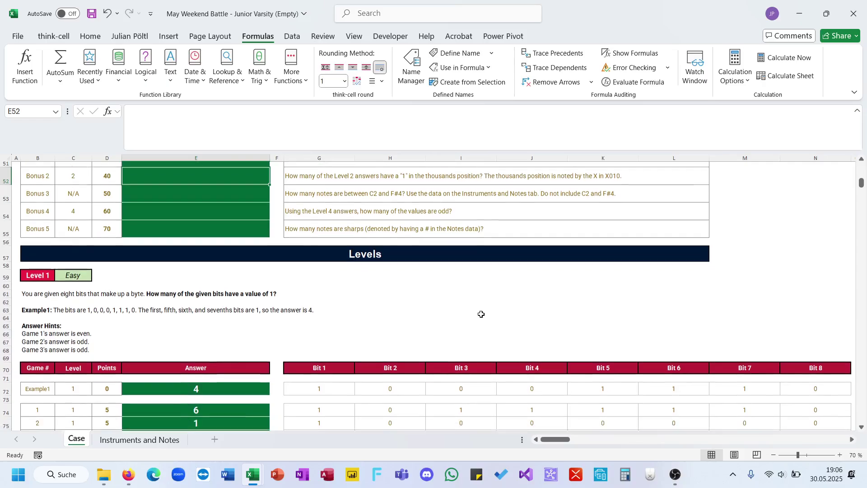
pyautogui.scroll(-13, 481, 313)
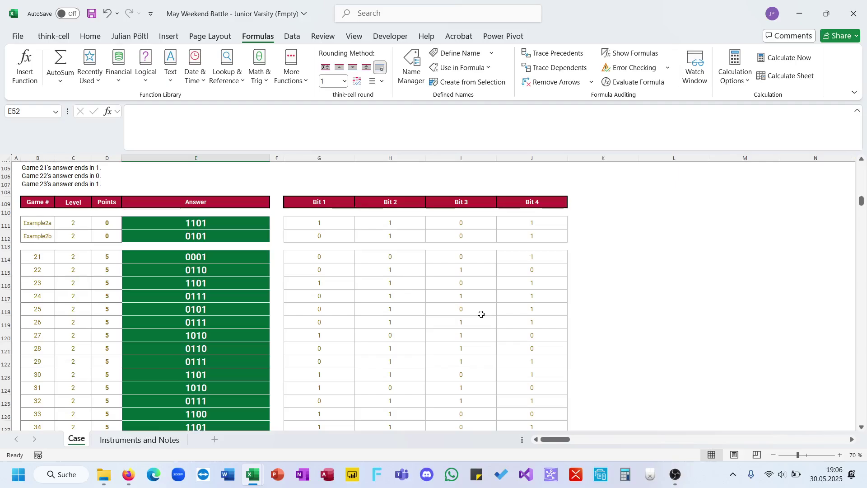
pyautogui.click(569, 259)
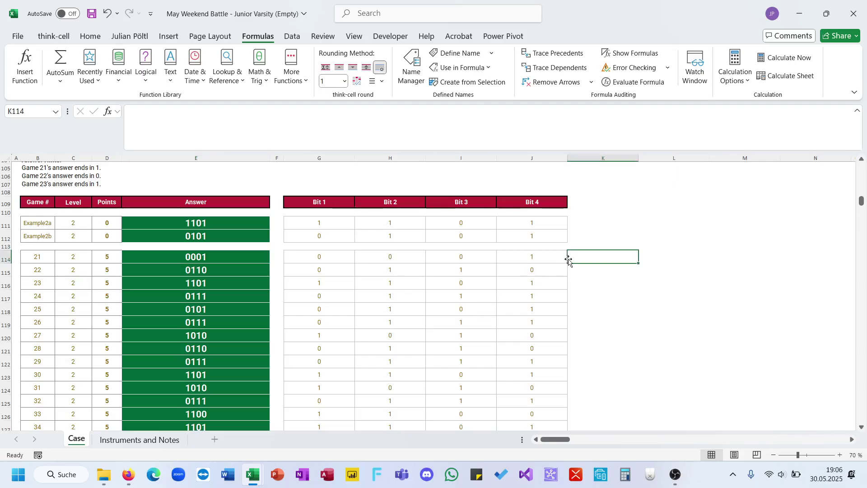
pyautogui.write('=if(Len(')
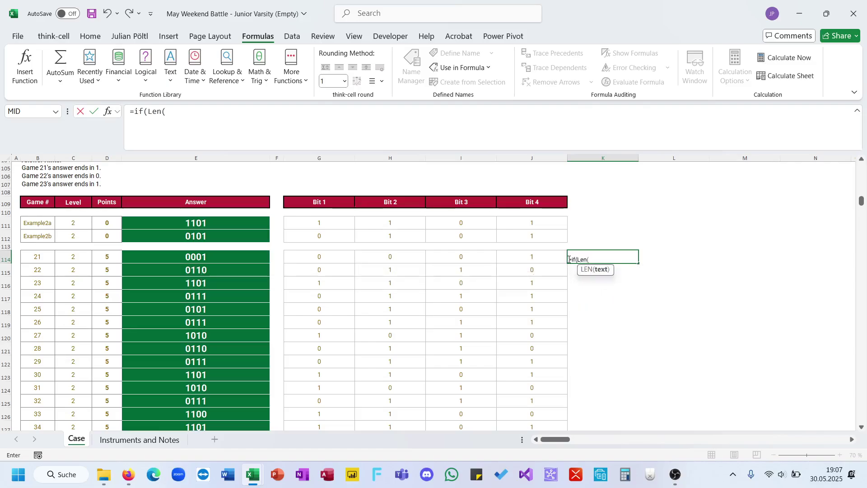
pyautogui.click(253, 268)
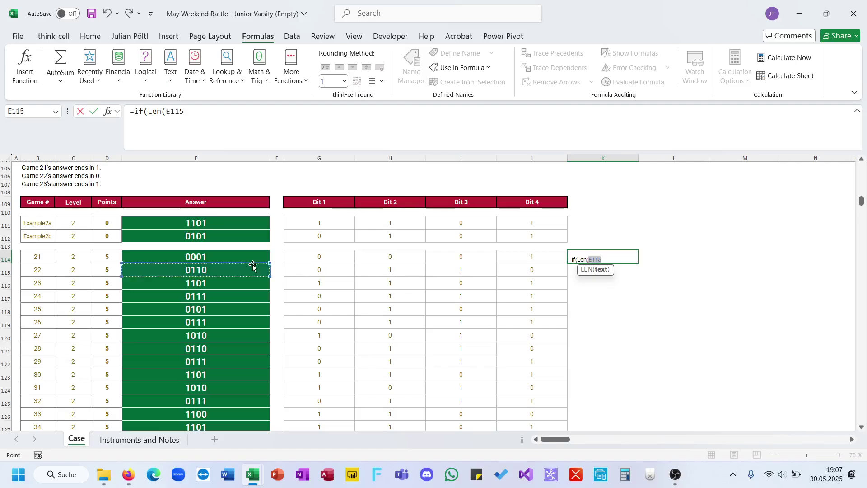
pyautogui.press('Escape')
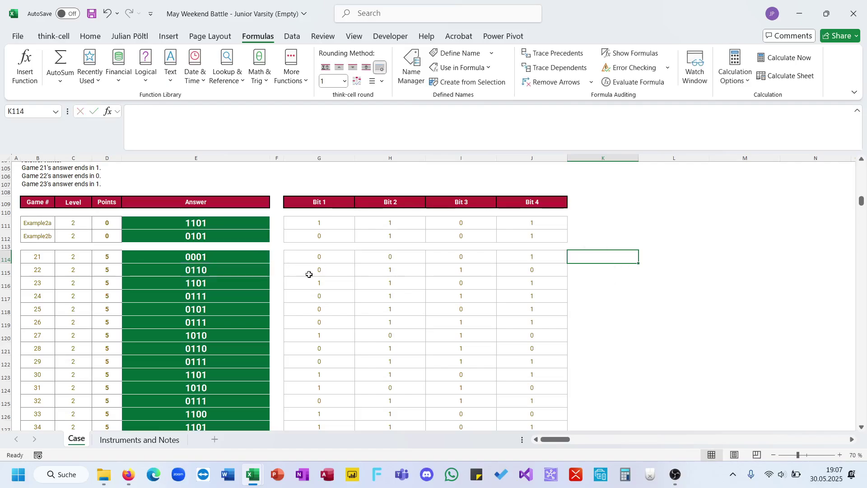
pyautogui.scroll(-5, 310, 272)
pyautogui.scroll(4, 310, 273)
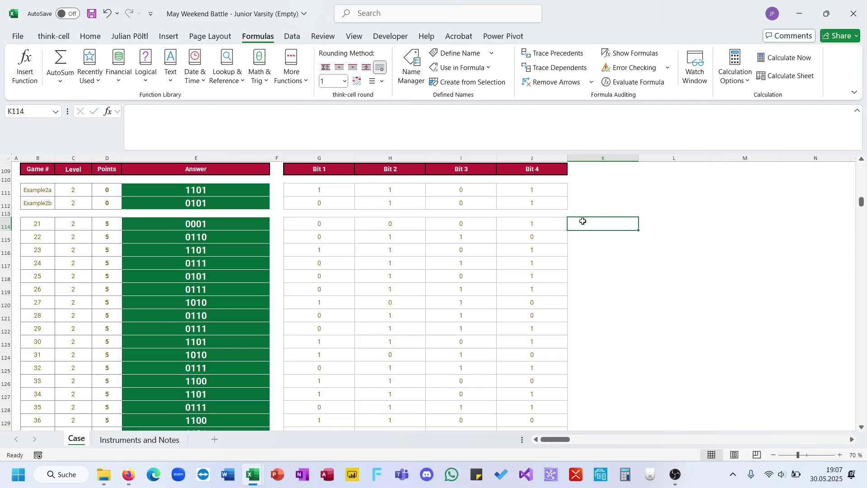
# Extract the leading digit of the game 21 answer in K114 with =LEFT(E114;1)
pyautogui.write('=left(')
pyautogui.press('Left')
pyautogui.press('Left')
pyautogui.press('Left')
pyautogui.press('Left')
pyautogui.press('Left')
pyautogui.press('Left')
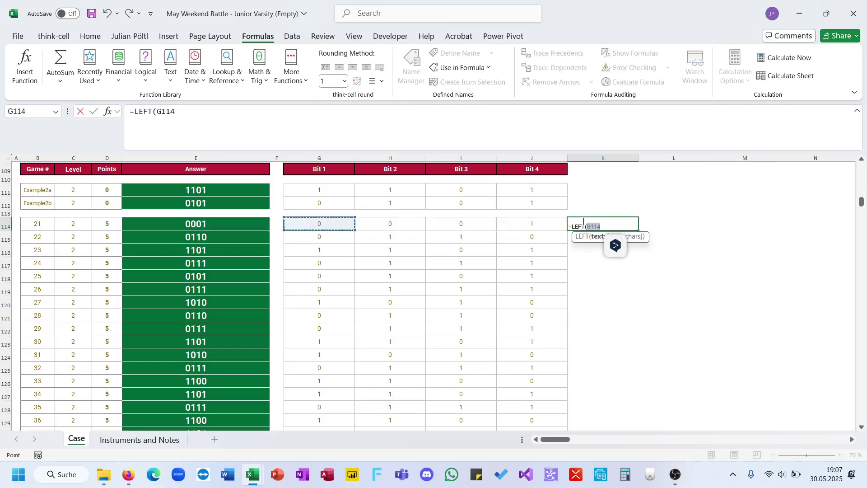
pyautogui.write(';1)')
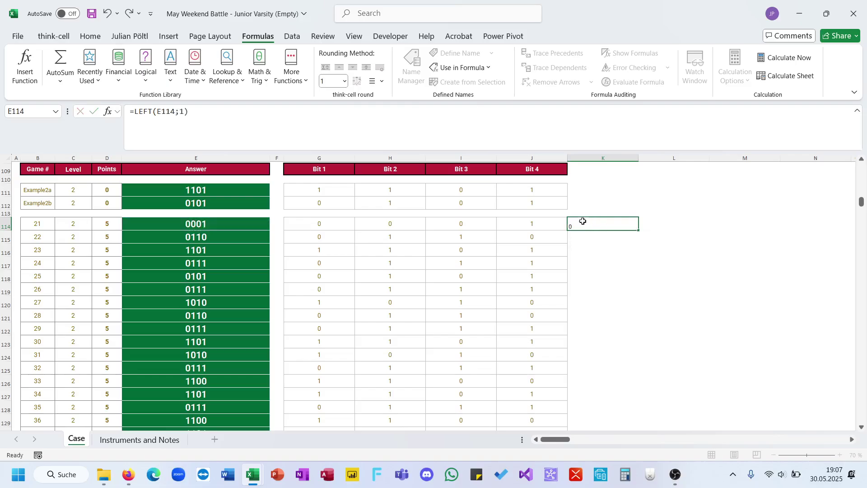
pyautogui.hotkey('ctrl', 'Return')
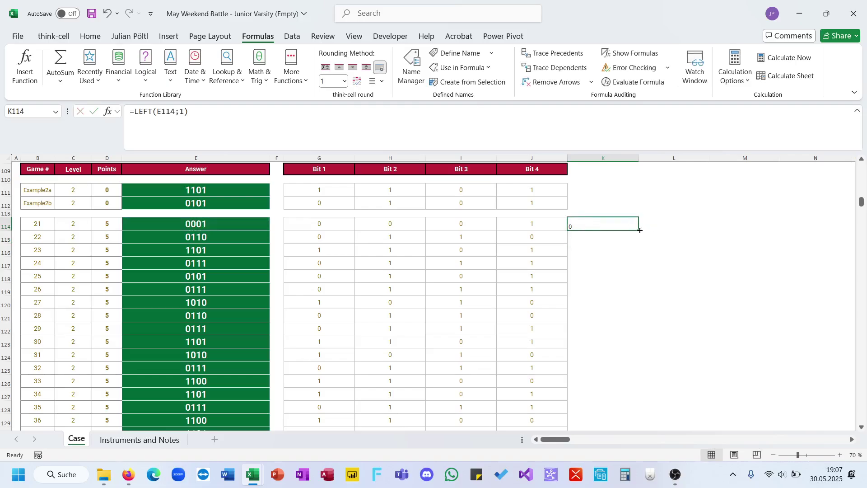
# Convert the K114 result to a number with =--LEFT(E114;1) and fill the formula down through game 40
pyautogui.click(135, 112)
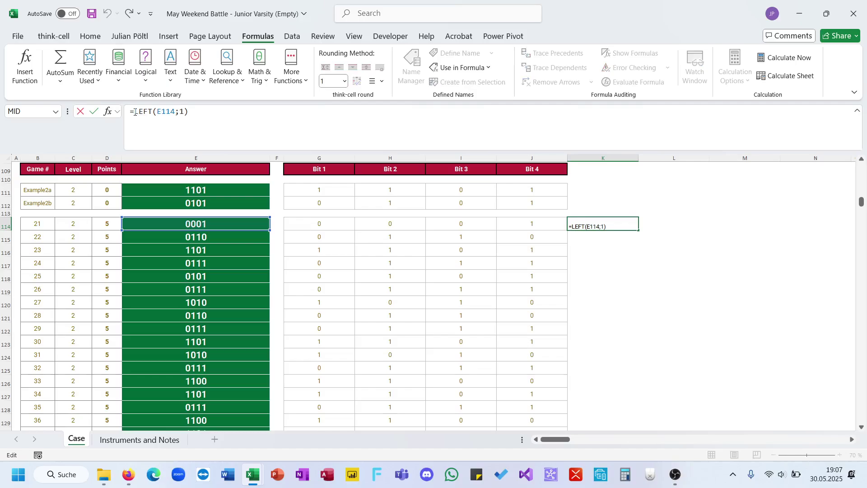
pyautogui.write('--')
pyautogui.hotkey('ctrl', 'Return')
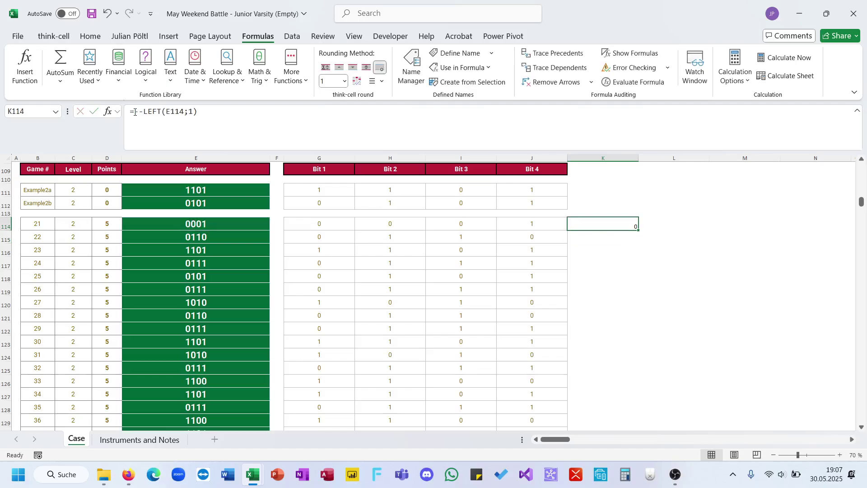
pyautogui.doubleClick(637, 231)
pyautogui.scroll(-3, 636, 229)
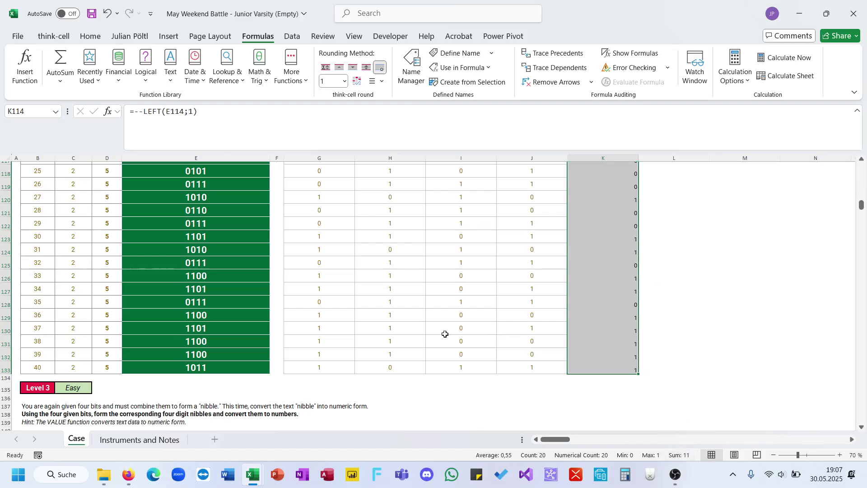
# Enter 11 as the Bonus 2 answer in E52
pyautogui.scroll(20, 225, 313)
pyautogui.scroll(-10, 242, 342)
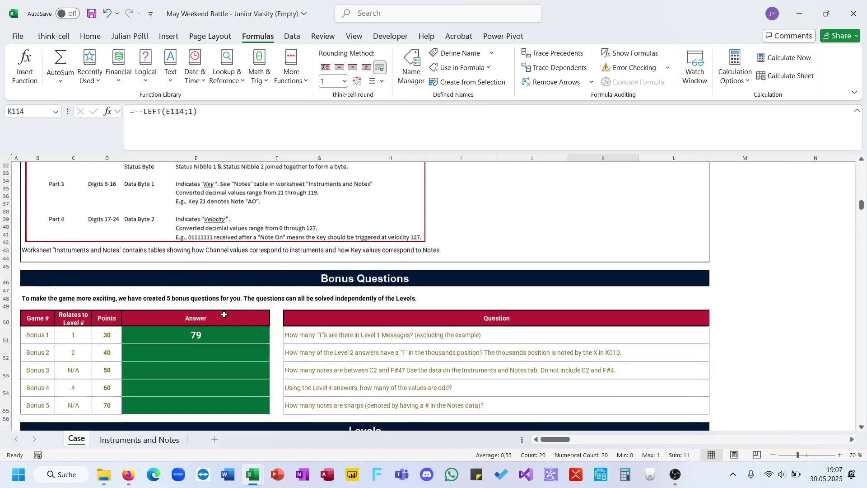
pyautogui.click(242, 355)
pyautogui.write('11')
pyautogui.click(243, 375)
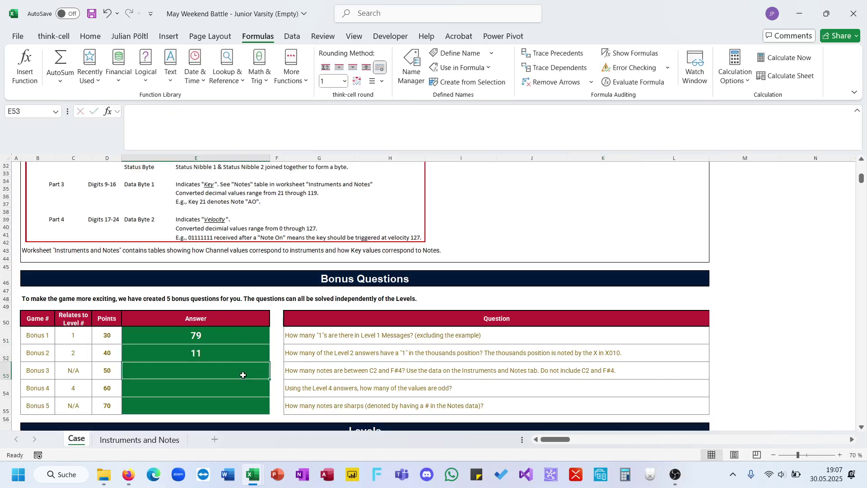
# Count the notes from C#2 to E4 in the Note column of the Instruments and Notes sheet for Bonus 3
pyautogui.scroll(-1, 243, 375)
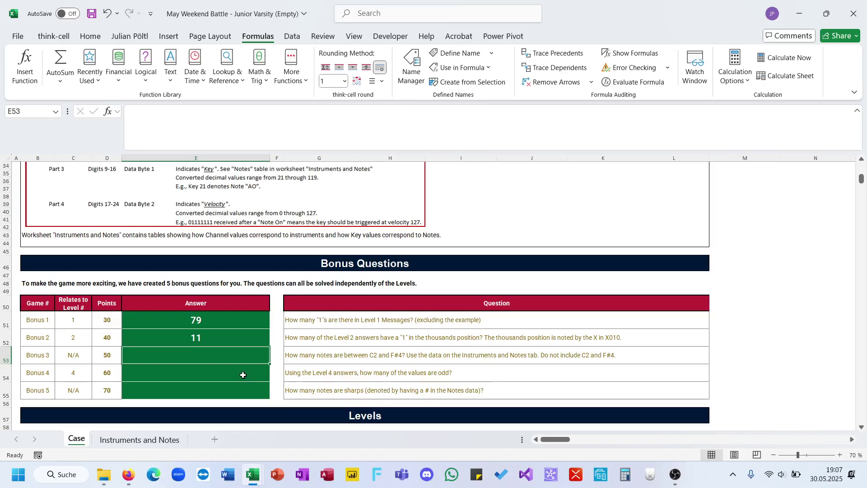
pyautogui.click(139, 440)
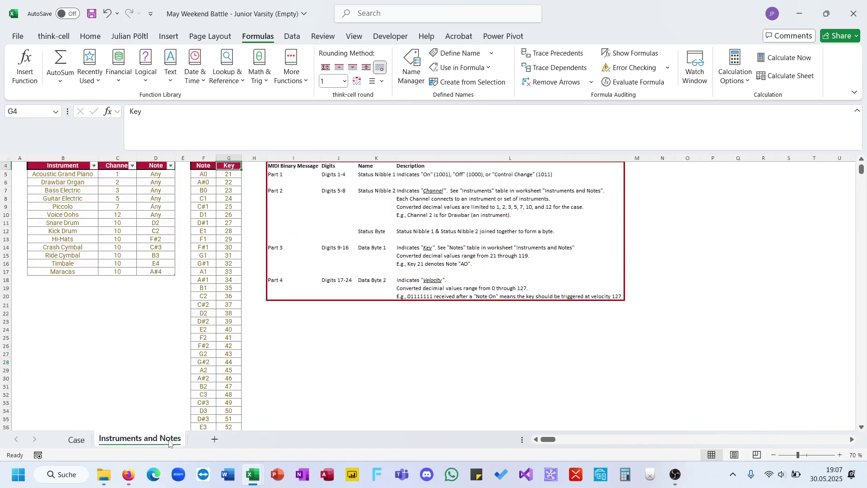
pyautogui.scroll(-1, 221, 265)
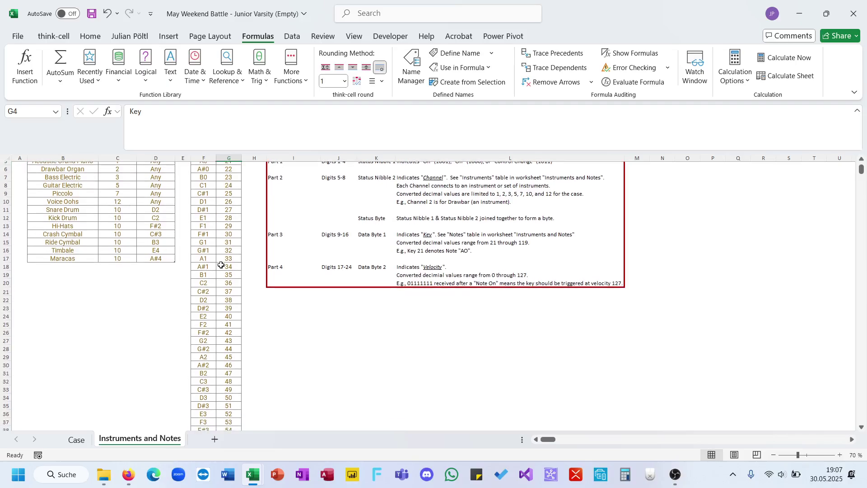
pyautogui.click(91, 441)
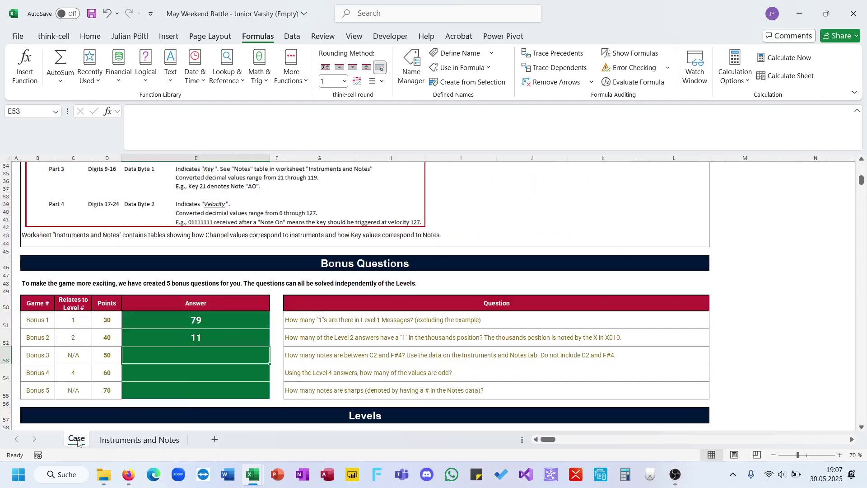
pyautogui.click(101, 442)
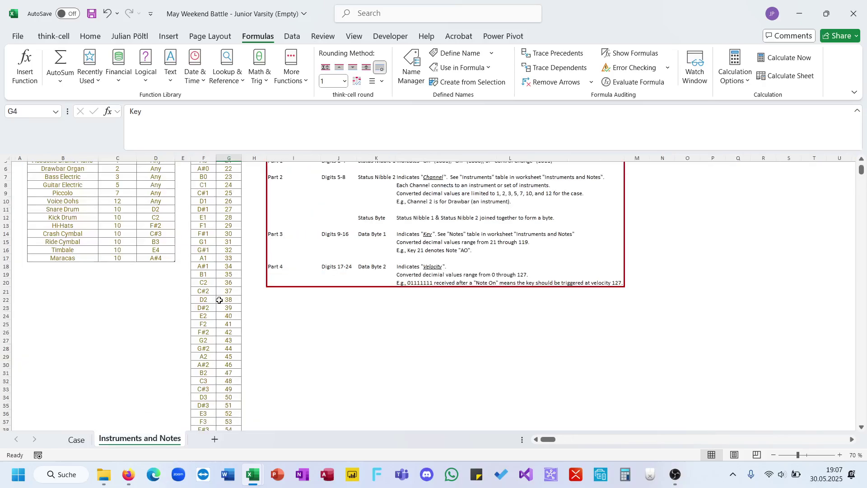
pyautogui.moveTo(205, 291); pyautogui.dragTo(204, 262)
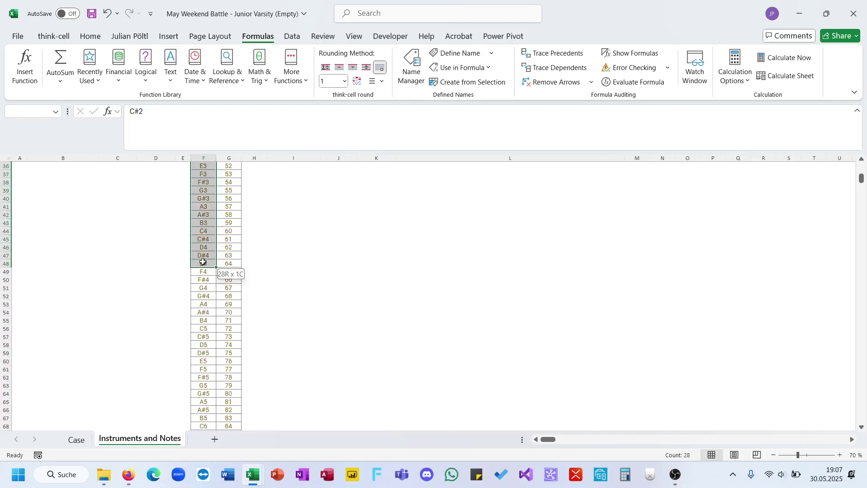
pyautogui.moveTo(203, 262); pyautogui.dragTo(203, 262)
pyautogui.scroll(5, 276, 247)
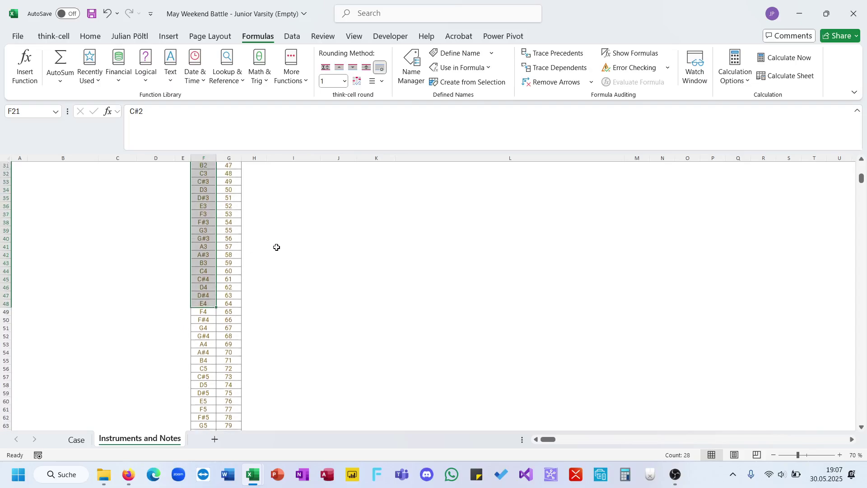
pyautogui.scroll(3, 277, 247)
pyautogui.scroll(-2, 276, 247)
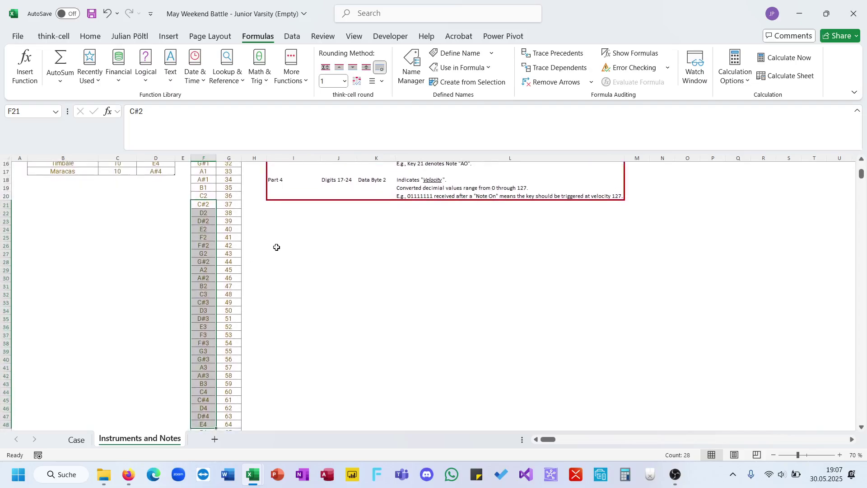
# Enter 28 as the Bonus 3 answer in E53 of the Case sheet
pyautogui.click(77, 439)
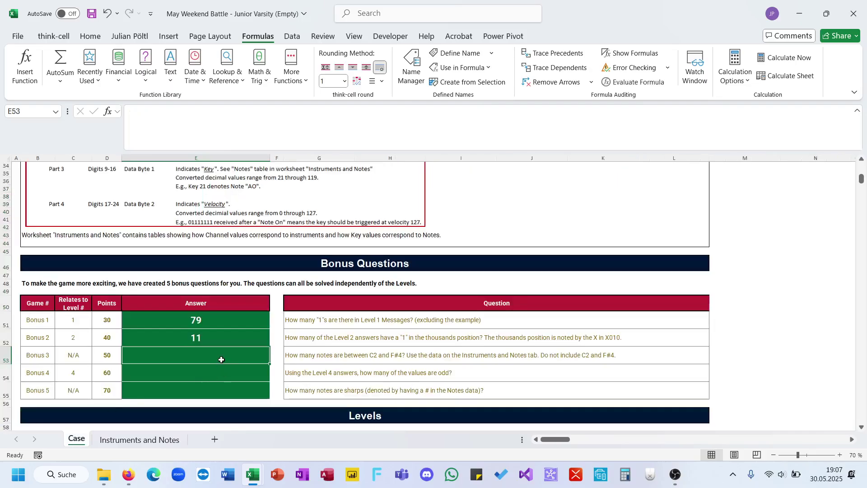
pyautogui.write('28')
pyautogui.hotkey('ctrl', 'Return')
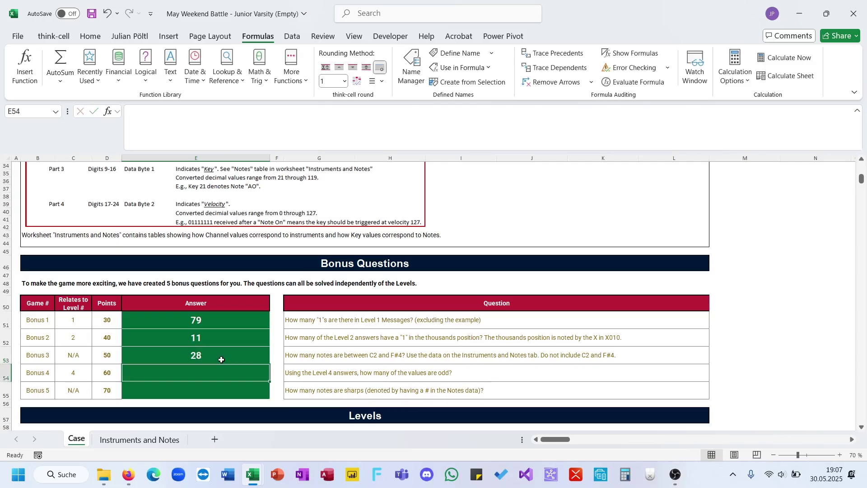
# Recount the notes from C#2 to F4 on the Instruments and Notes sheet and set the Bonus 3 answer in E53 to 29
pyautogui.click(157, 437)
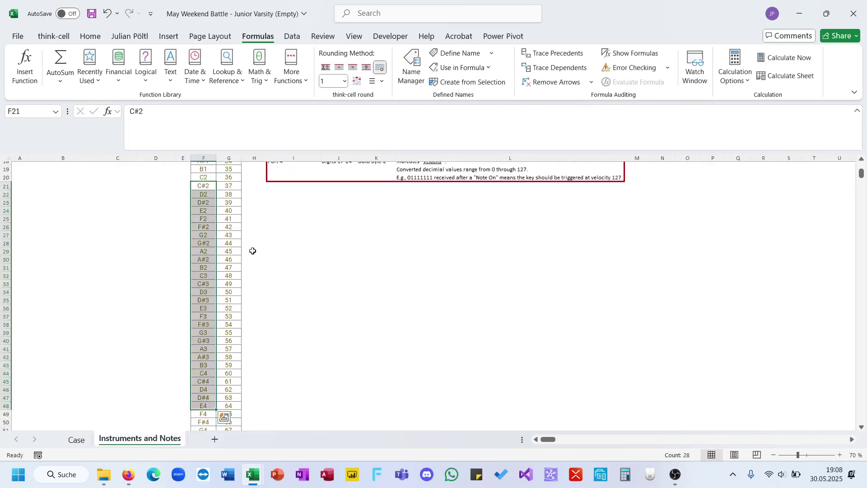
pyautogui.click(76, 439)
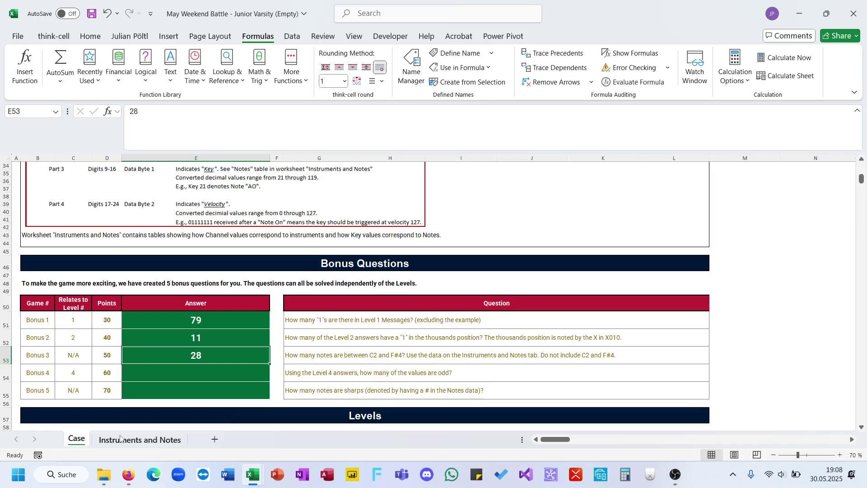
pyautogui.click(141, 438)
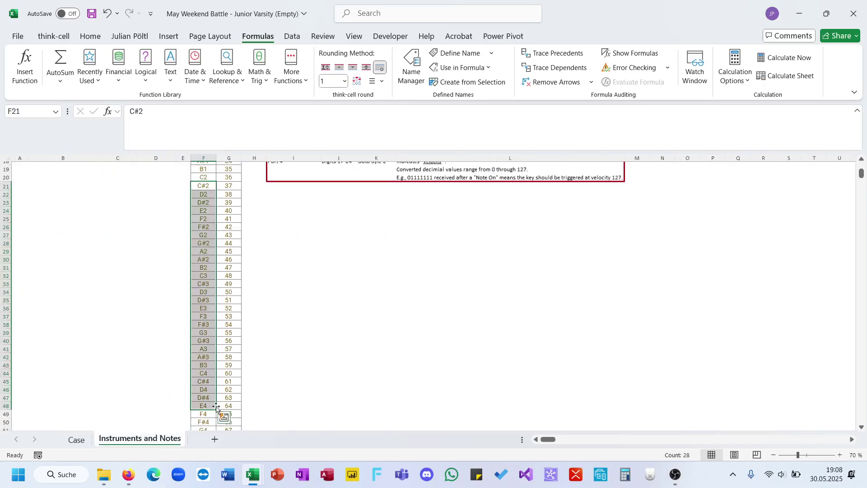
pyautogui.moveTo(210, 413); pyautogui.dragTo(207, 186)
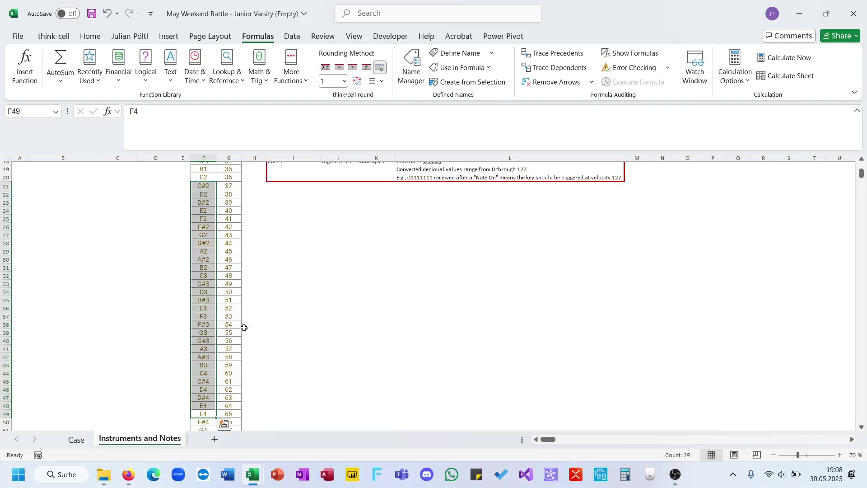
pyautogui.click(77, 440)
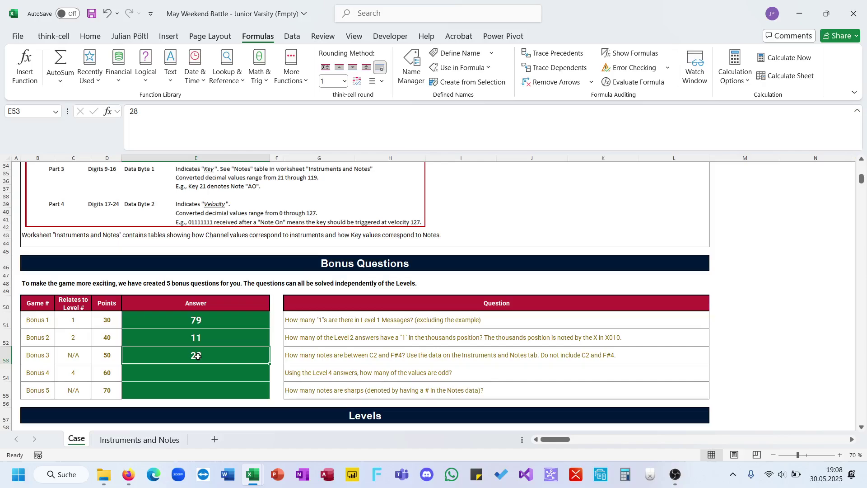
pyautogui.write('29')
pyautogui.press('Return')
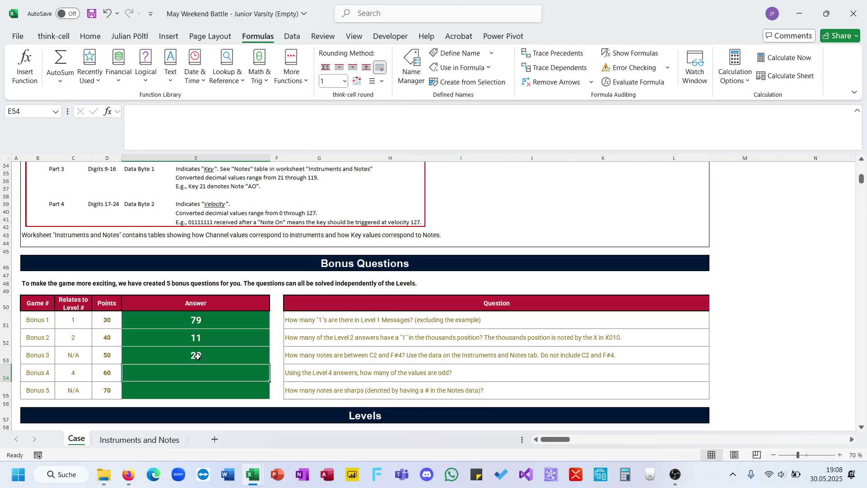
# Test whether the game 61 answer in Level 4 is odd with =ISODD(E190) in H190
pyautogui.scroll(-20, 198, 356)
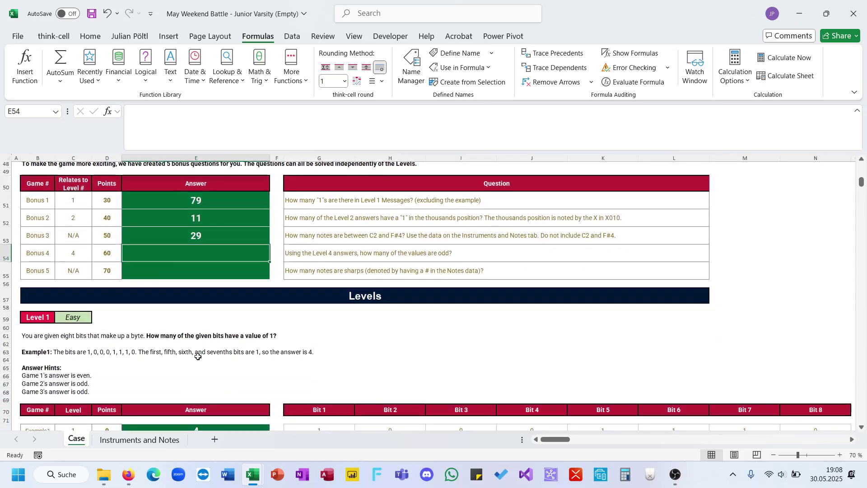
pyautogui.scroll(-5, 198, 356)
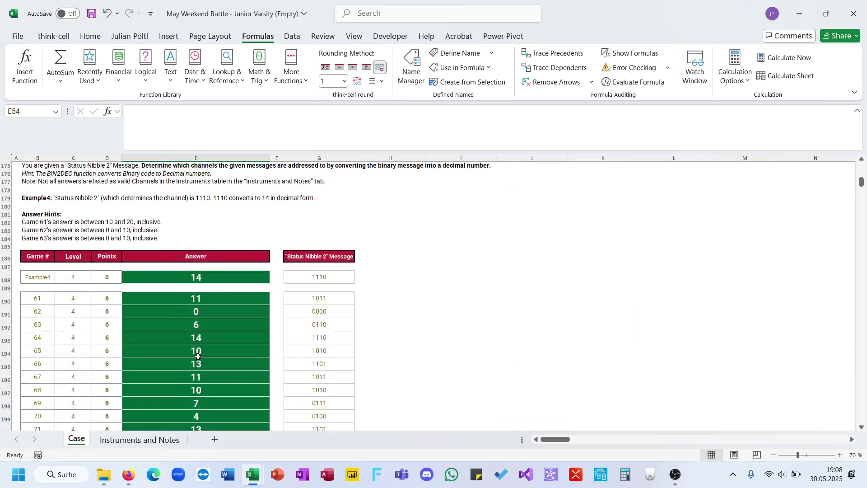
pyautogui.scroll(7, 197, 356)
pyautogui.scroll(-12, 197, 356)
pyautogui.scroll(2, 197, 356)
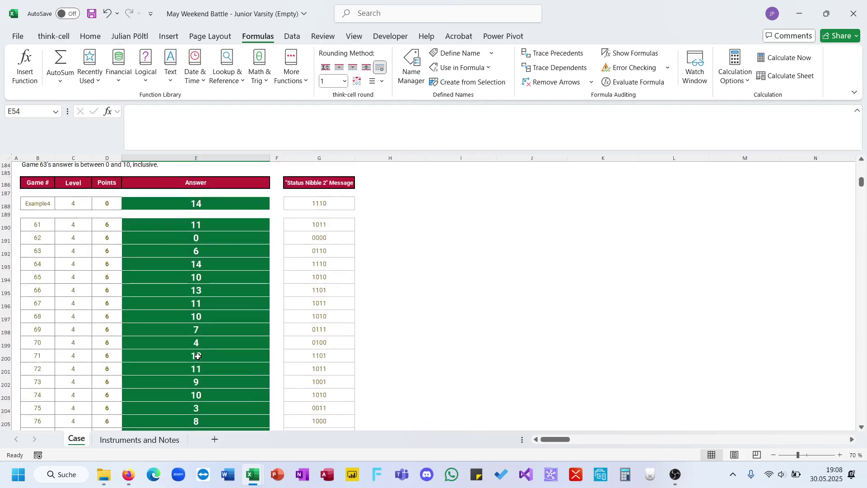
pyautogui.click(366, 224)
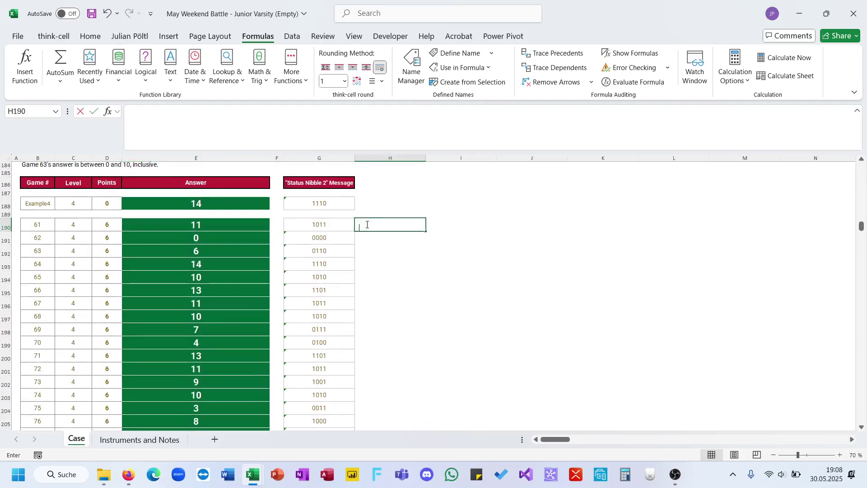
pyautogui.write('=ISODD(')
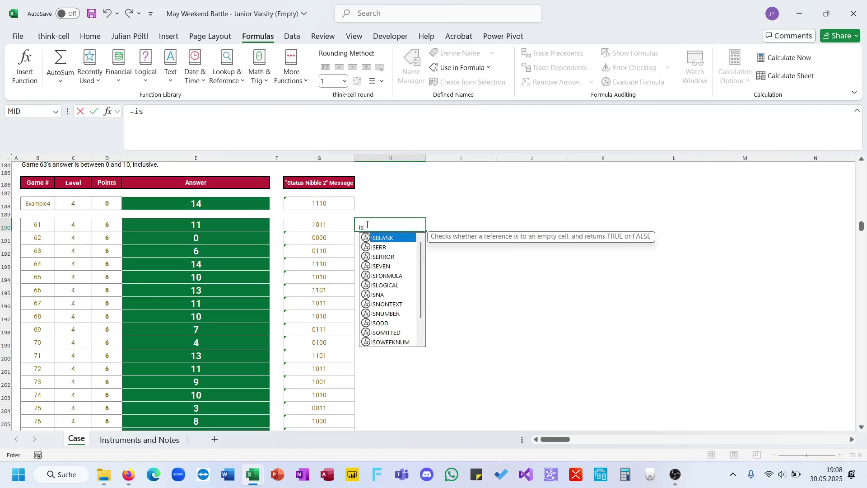
pyautogui.press('Left')
pyautogui.press('Left')
pyautogui.press('Left')
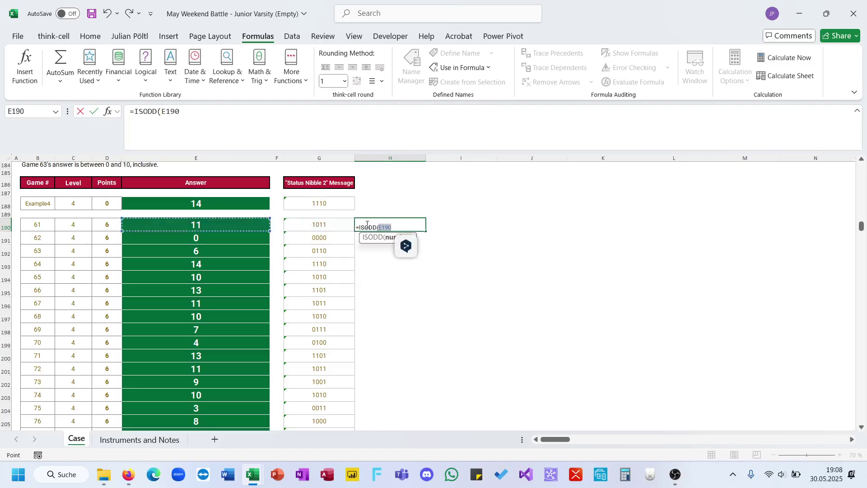
pyautogui.press('Return')
# Convert the H190 result to a number with =--ISODD(E190) and fill the formula down beside all Level 4 games
pyautogui.click(367, 223)
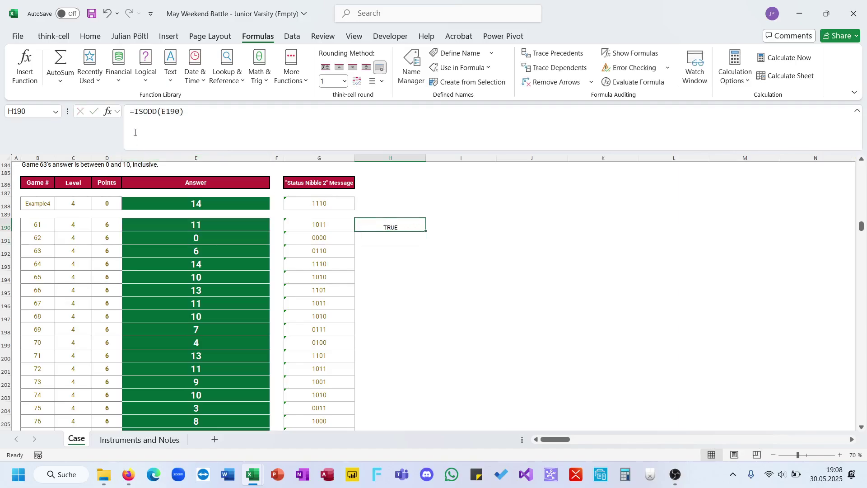
pyautogui.click(136, 111)
pyautogui.write('--')
pyautogui.press('Return')
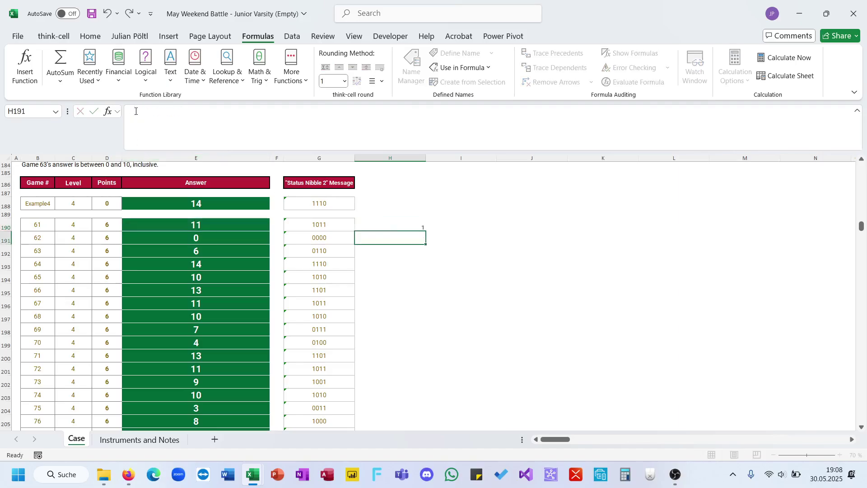
pyautogui.press('Up')
pyautogui.doubleClick(431, 233)
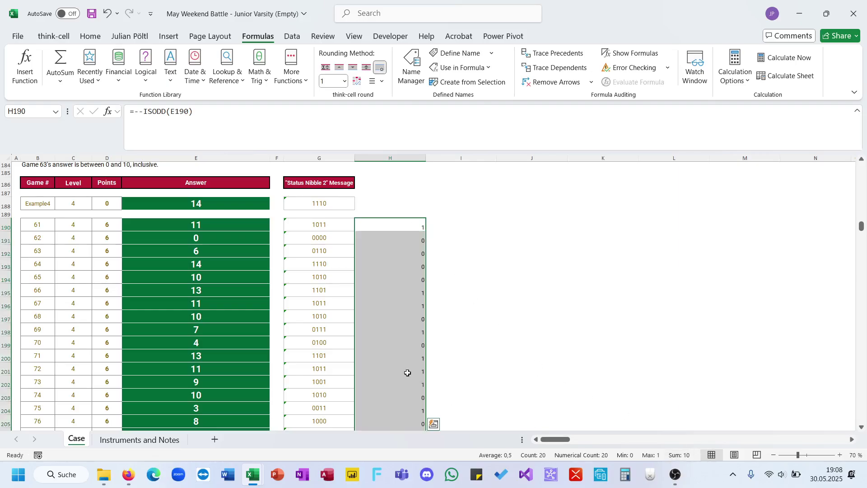
# Enter 10 as the Bonus 4 answer in E54 of the Case sheet
pyautogui.click(278, 326)
pyautogui.scroll(20, 278, 327)
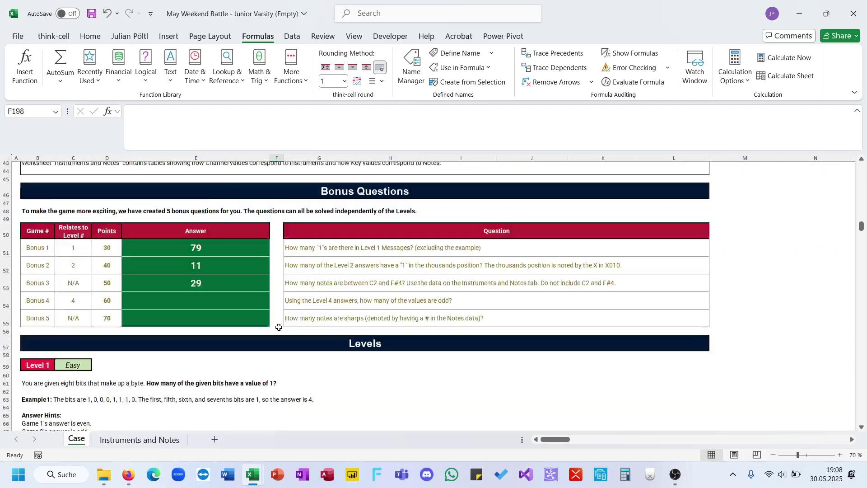
pyautogui.scroll(6, 279, 326)
pyautogui.scroll(-5, 279, 328)
pyautogui.click(240, 332)
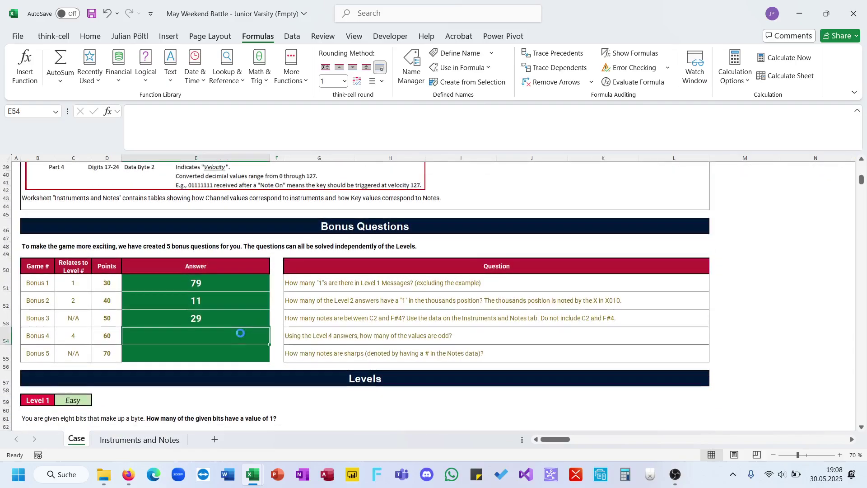
pyautogui.write('10')
pyautogui.click(299, 346)
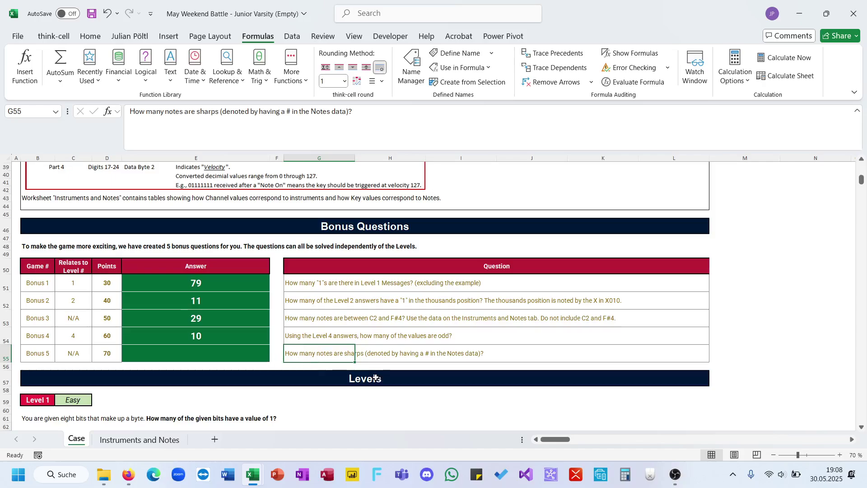
# Flag whether the first note on the Instruments and Notes sheet is a sharp with =--(LEN(F5)=3) in H5
pyautogui.click(322, 367)
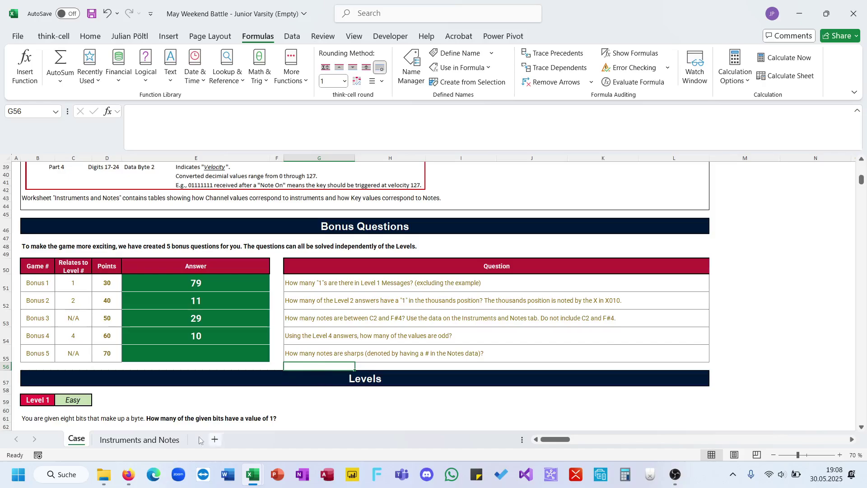
pyautogui.click(150, 441)
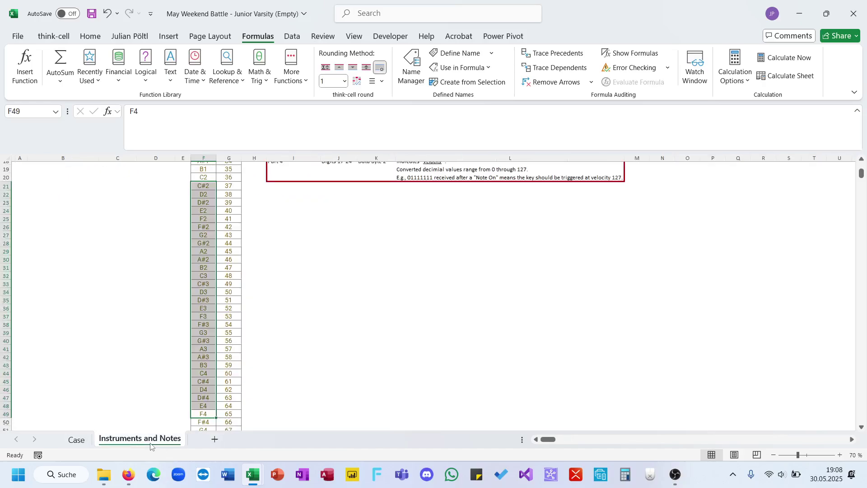
pyautogui.scroll(6, 253, 286)
pyautogui.scroll(-1, 282, 324)
pyautogui.click(288, 336)
pyautogui.scroll(2, 271, 271)
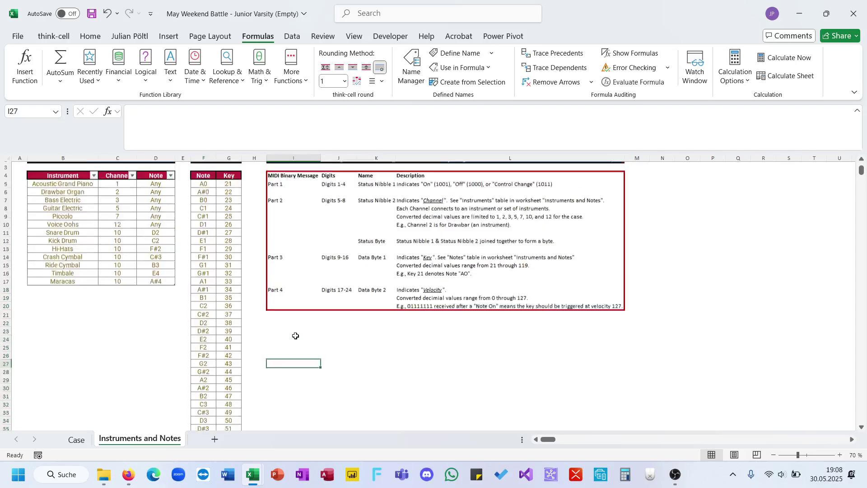
pyautogui.click(248, 208)
pyautogui.scroll(-5, 248, 210)
pyautogui.scroll(5, 247, 210)
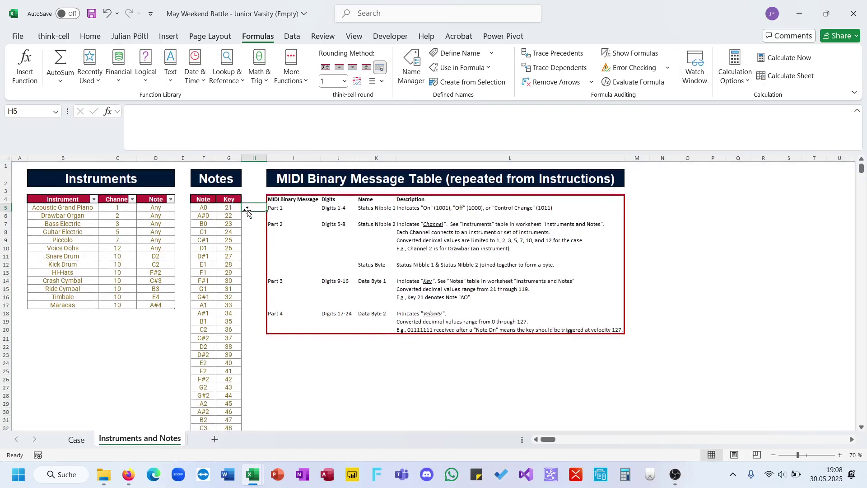
pyautogui.write('=len(')
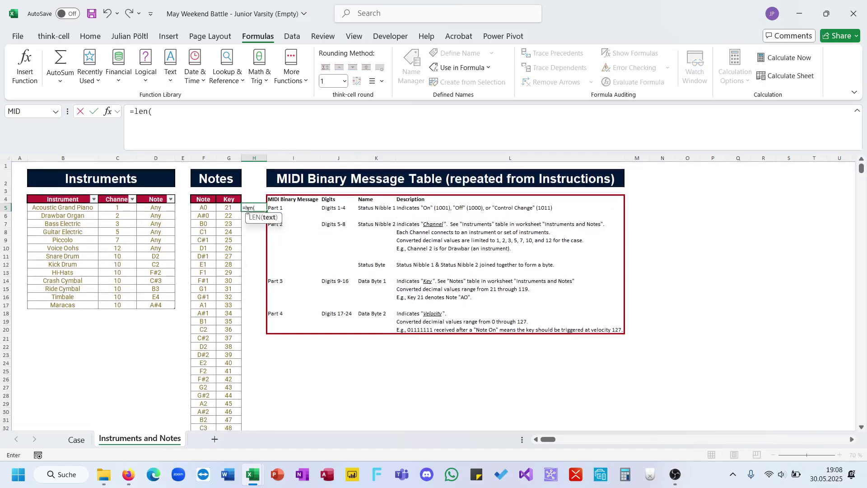
pyautogui.press('Left')
pyautogui.press('Left')
pyautogui.write(')=')
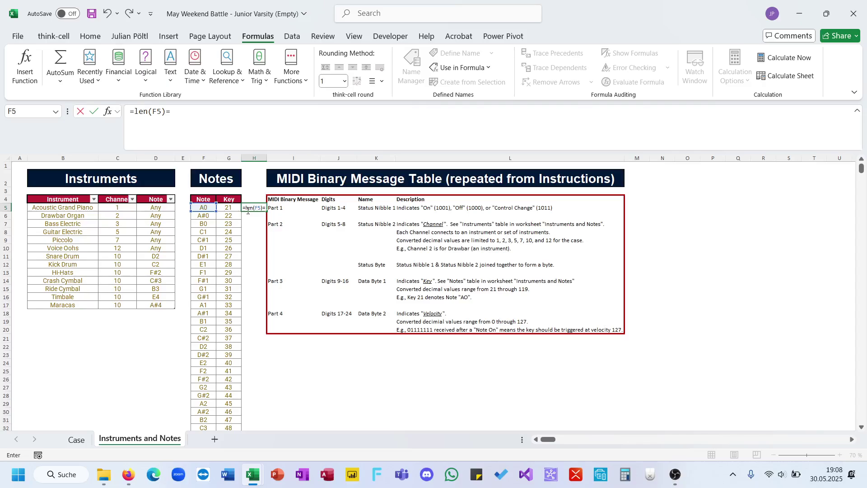
pyautogui.click(134, 111)
pyautogui.write('--(')
pyautogui.hotkey('ctrl', 'Return')
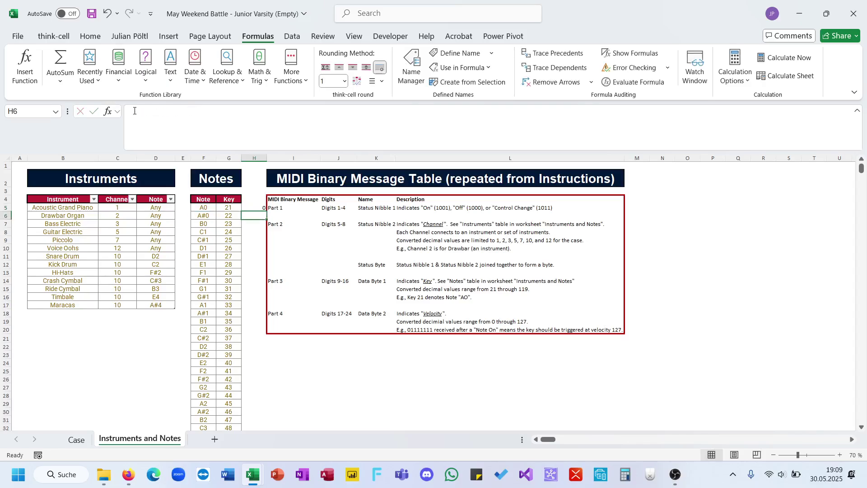
# Fill the H5 sharp-note formula down beside all notes, through the last note B8, to get their sum
pyautogui.doubleClick(267, 209)
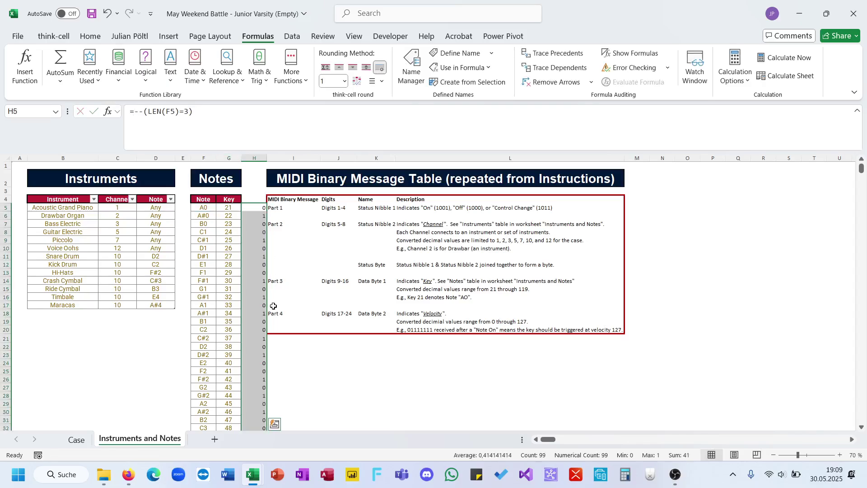
pyautogui.scroll(-20, 274, 305)
pyautogui.scroll(-4, 274, 305)
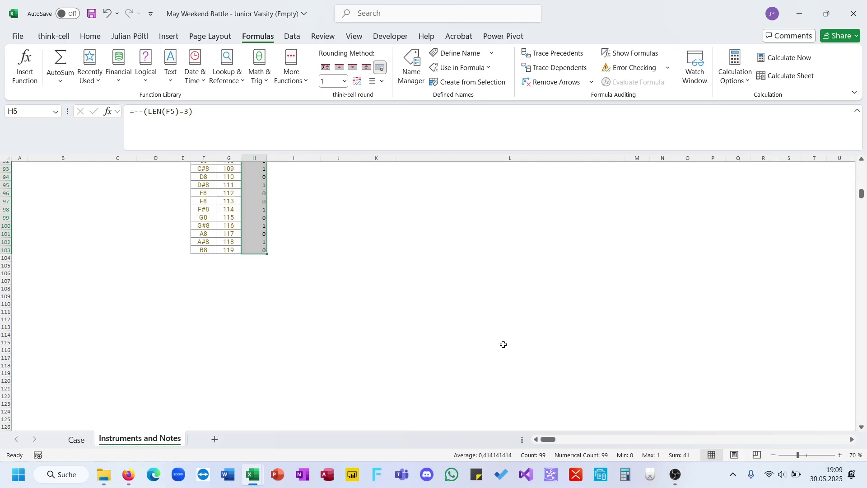
# Enter 41 as the Bonus 5 answer in E55 of the Case sheet and save the workbook
pyautogui.click(73, 442)
pyautogui.click(196, 349)
pyautogui.click(301, 348)
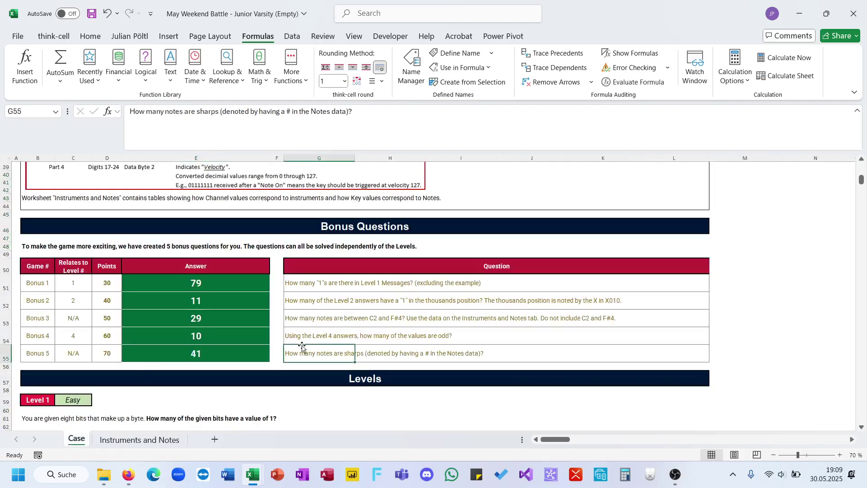
pyautogui.scroll(9, 300, 345)
pyautogui.hotkey('ctrl', 's')
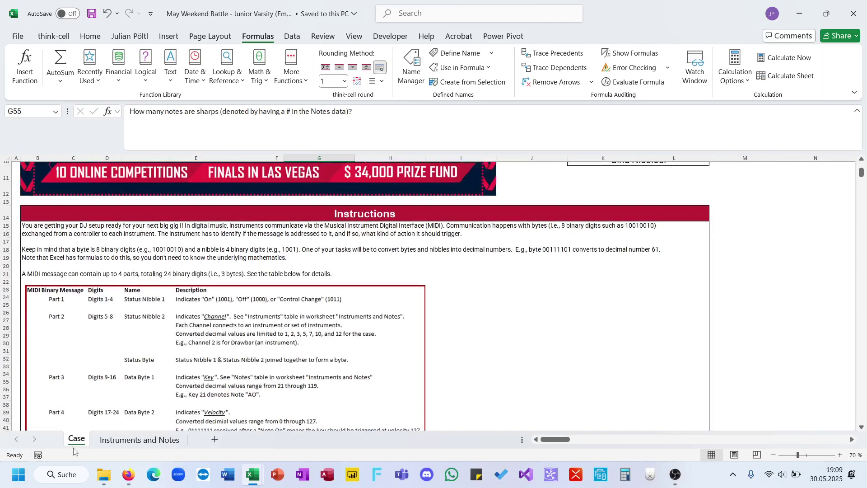
# Switch to the ExPrep Portal in Firefox and open the submission form for May Weekend Battle - Junior Varsity
pyautogui.click(131, 474)
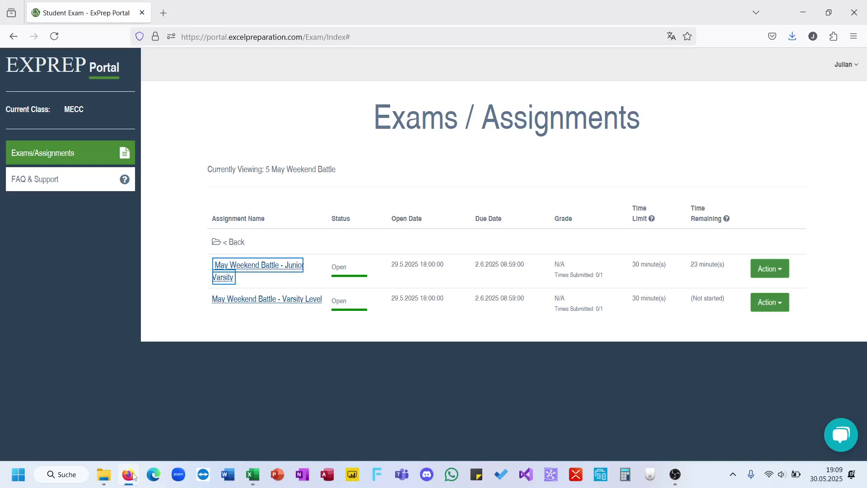
pyautogui.click(768, 270)
pyautogui.click(786, 282)
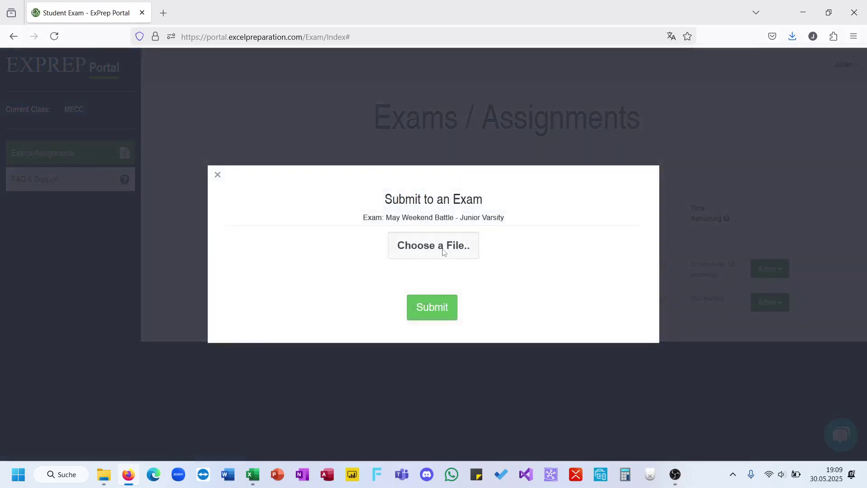
# Upload the workbook May Weekend Battle - Junior Varsity (Empty) from Downloads, submit it for the exam and close the resulting message
pyautogui.click(444, 251)
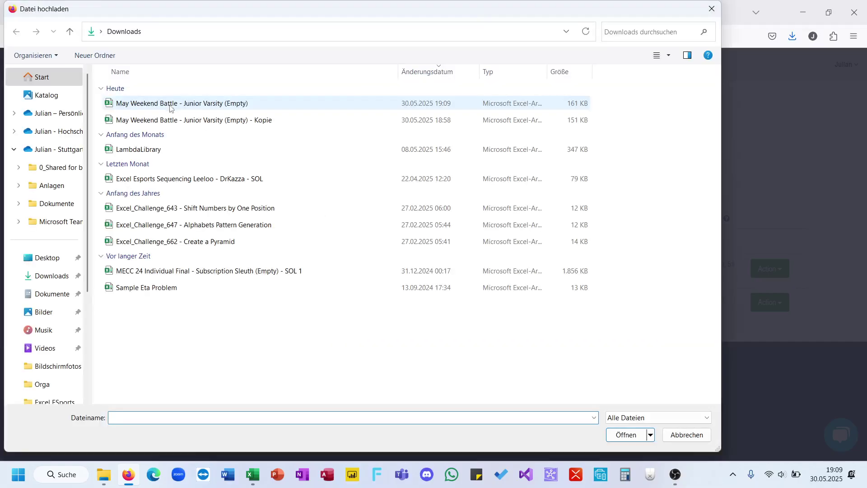
pyautogui.click(171, 108)
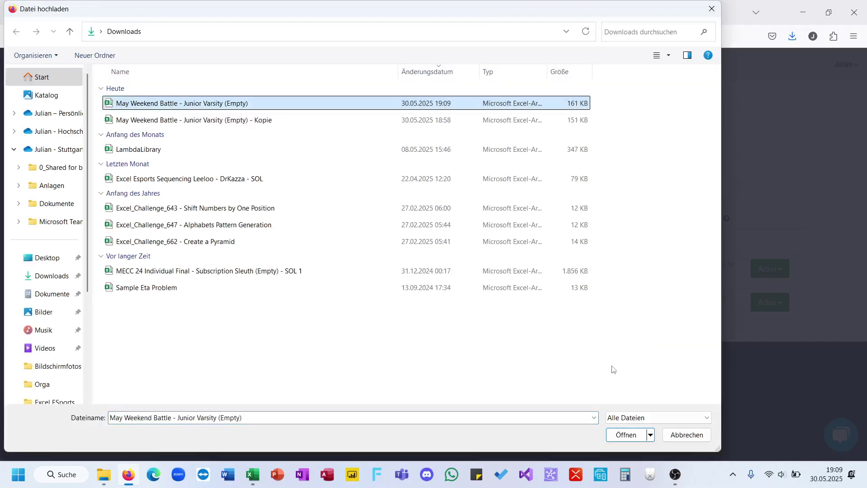
pyautogui.click(622, 435)
pyautogui.click(428, 315)
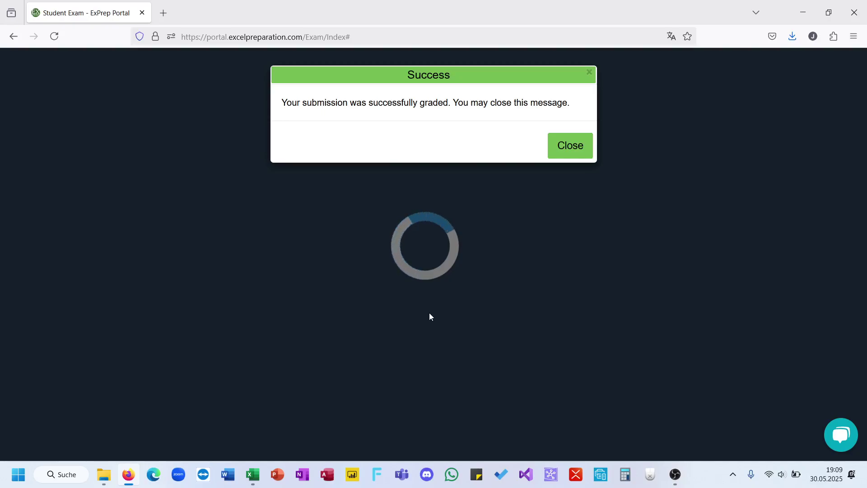
pyautogui.click(572, 145)
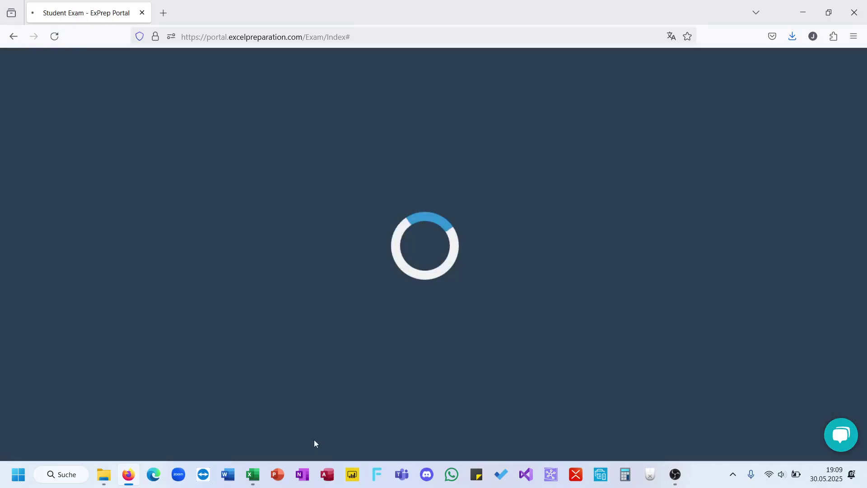
# Return to the Excel workbook and review the case's levels, especially the Level 5 messages and answers
pyautogui.click(300, 438)
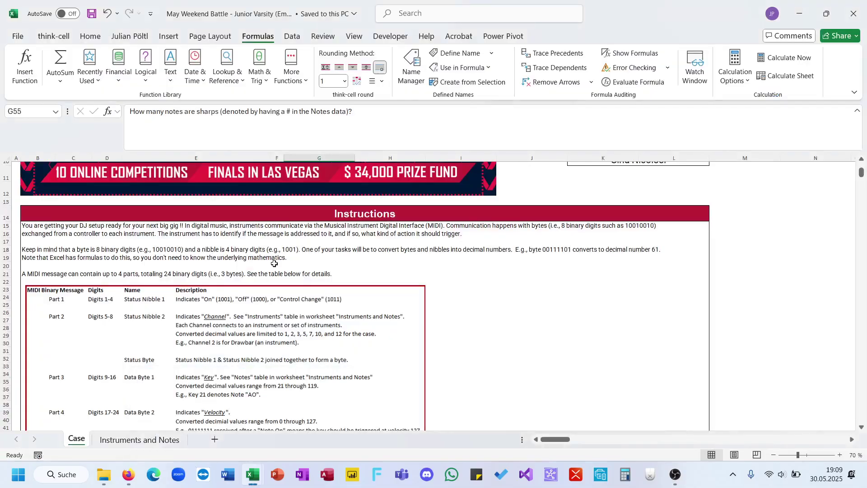
pyautogui.scroll(-20, 274, 264)
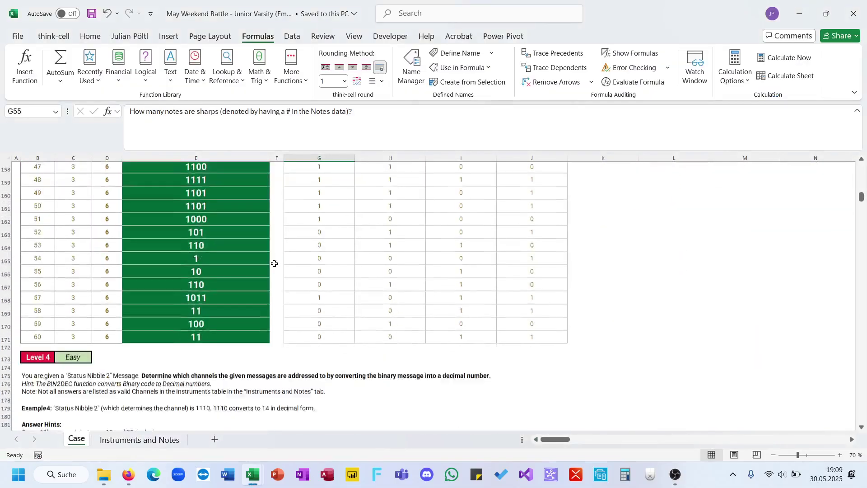
pyautogui.scroll(20, 274, 263)
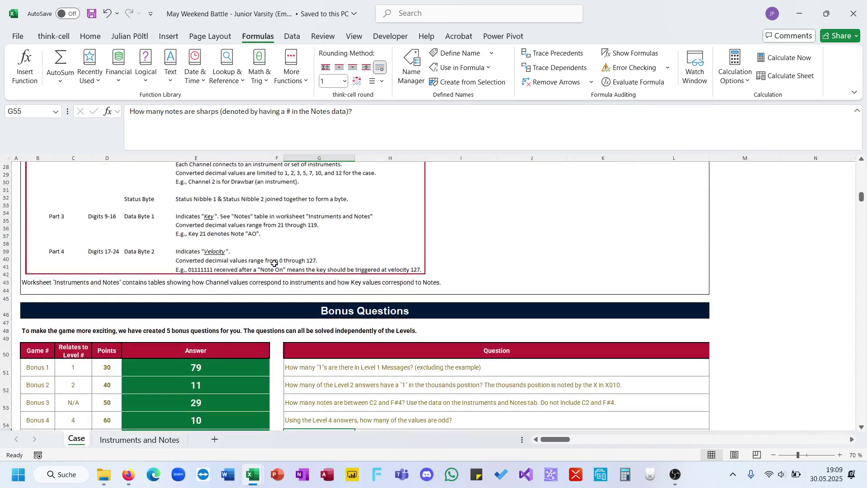
pyautogui.scroll(-20, 274, 263)
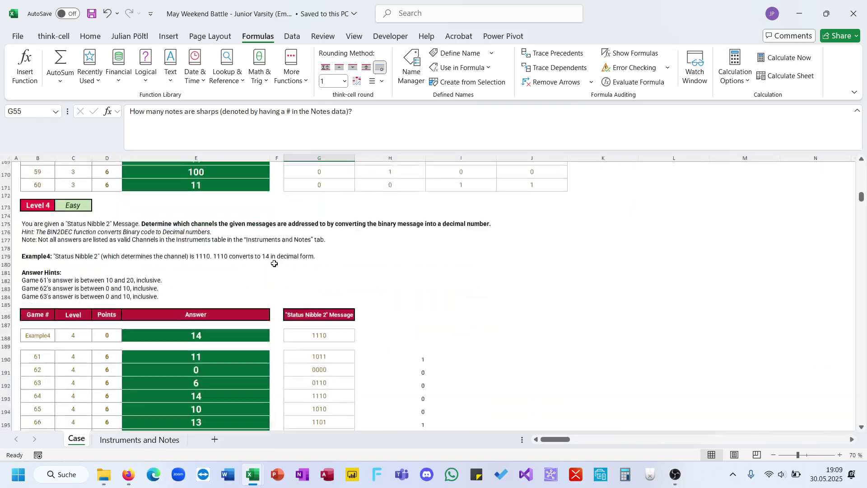
pyautogui.scroll(-20, 274, 263)
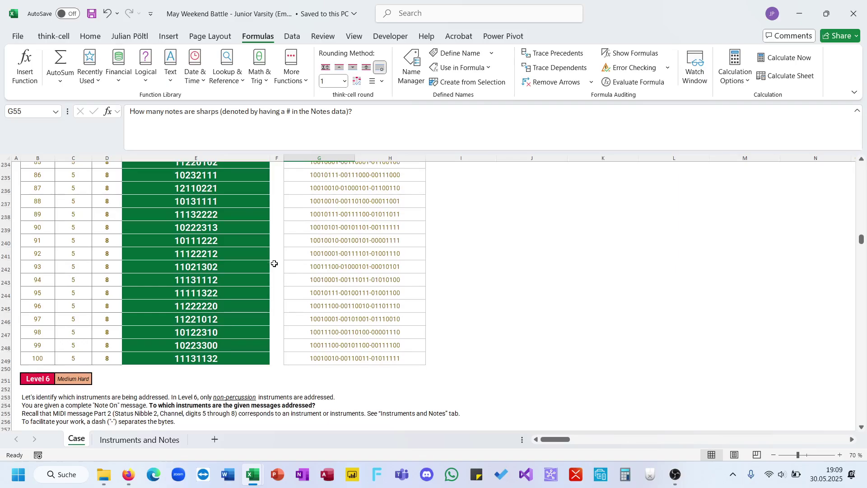
pyautogui.scroll(-8, 274, 263)
pyautogui.scroll(8, 274, 263)
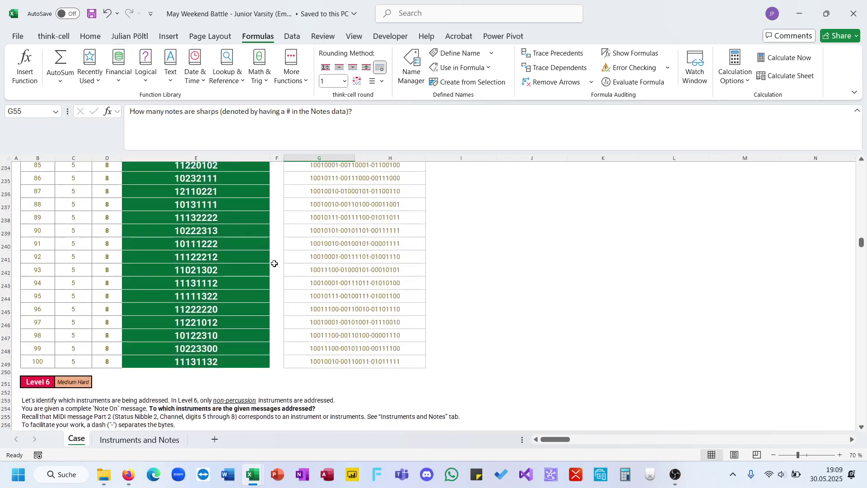
pyautogui.moveTo(331, 256); pyautogui.dragTo(321, 377)
pyautogui.moveTo(319, 229); pyautogui.dragTo(317, 339)
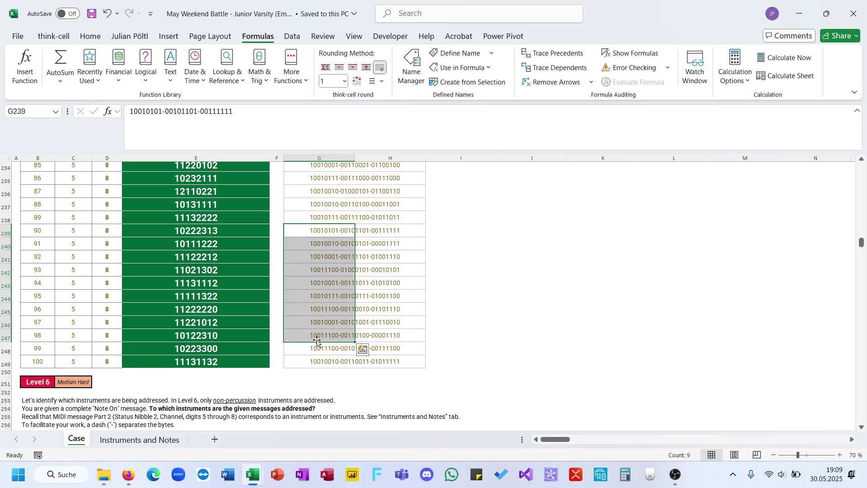
pyautogui.moveTo(333, 217); pyautogui.dragTo(332, 321)
pyautogui.scroll(2, 329, 318)
pyautogui.scroll(1, 329, 317)
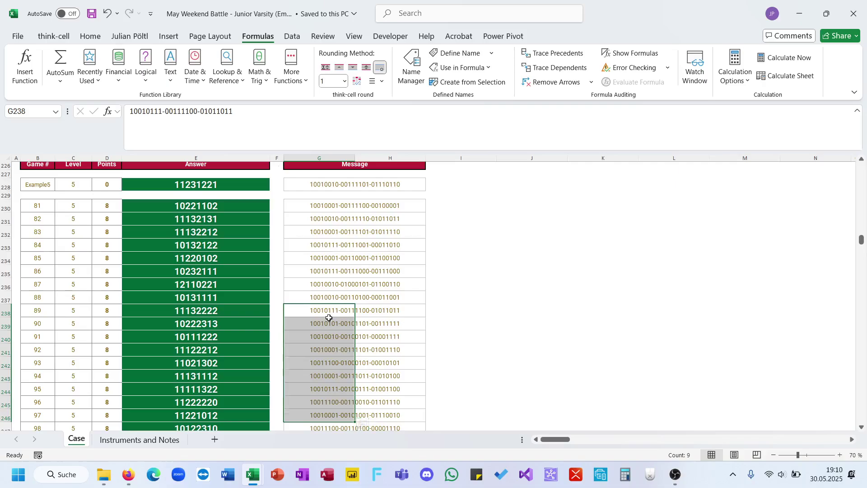
pyautogui.scroll(20, 329, 318)
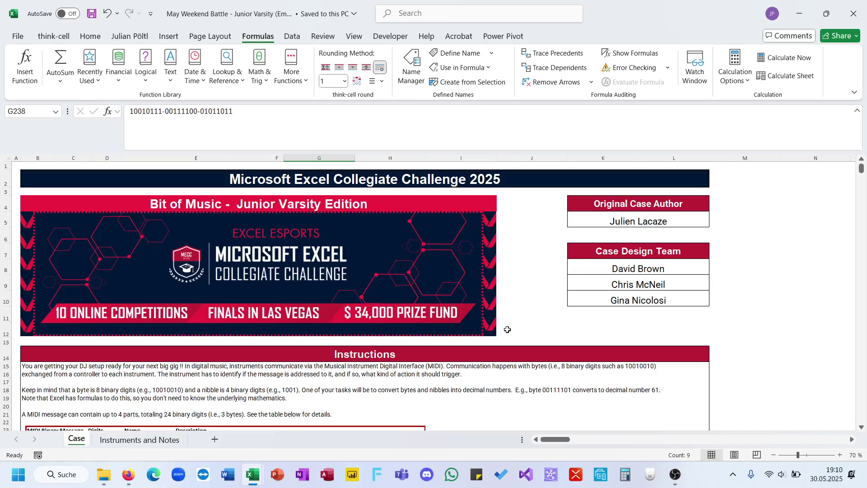
pyautogui.click(675, 474)
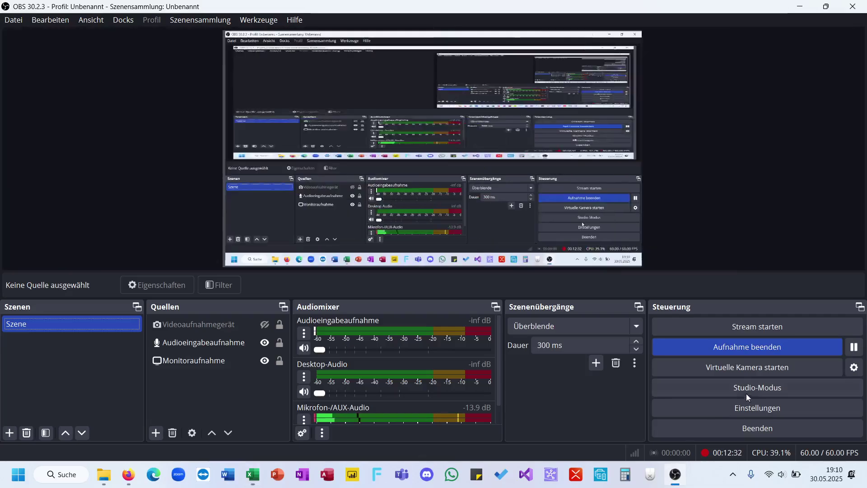